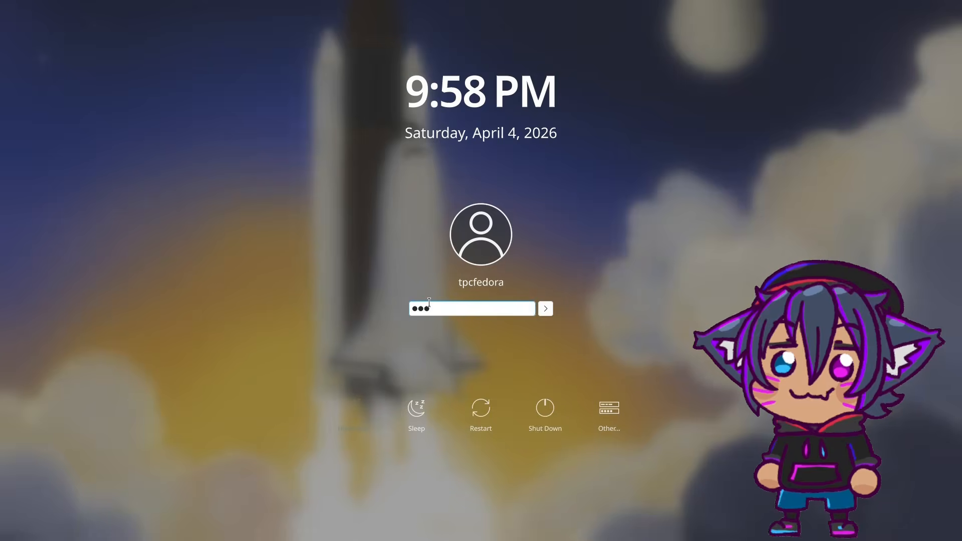
Step: Log in to the desktop with the account password and launch Steam
type("****")
key("Return")
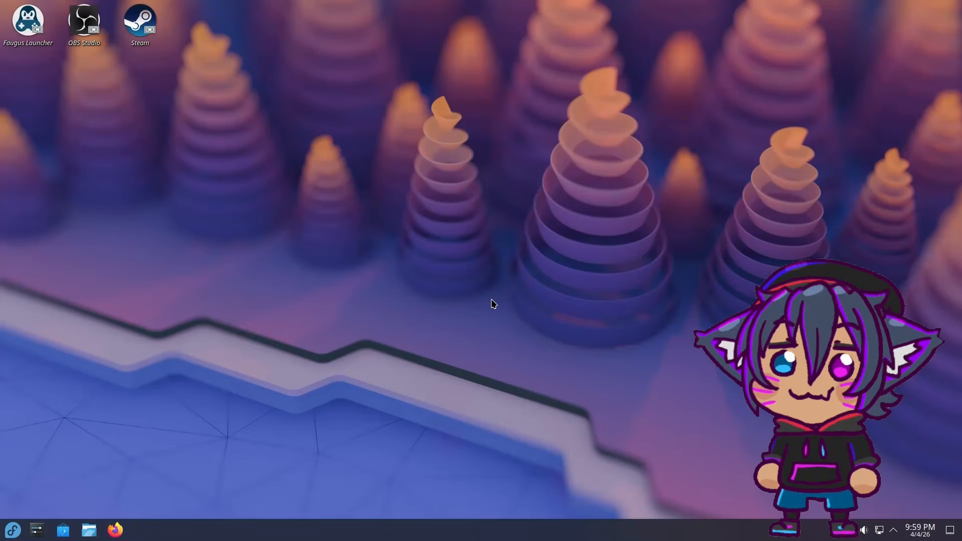
double_click(136, 45)
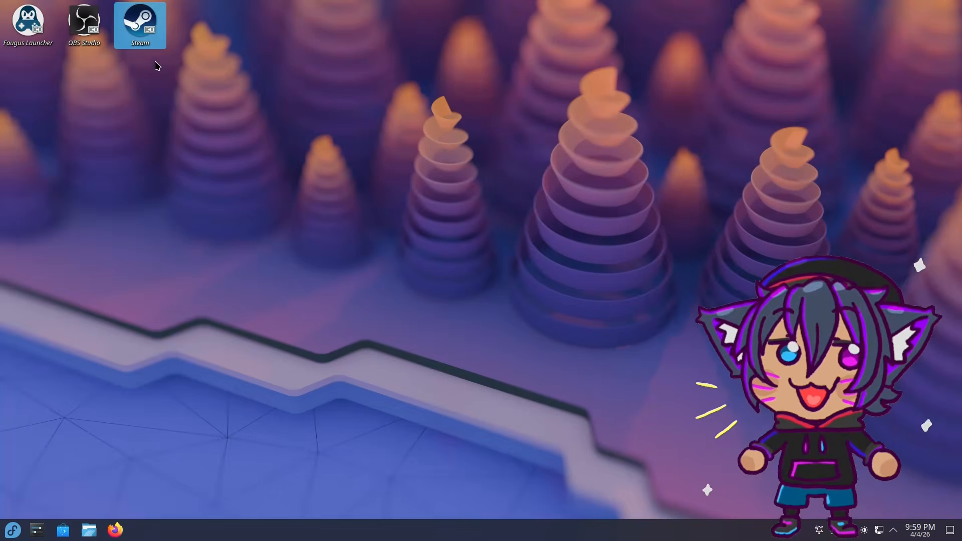
double_click(159, 40)
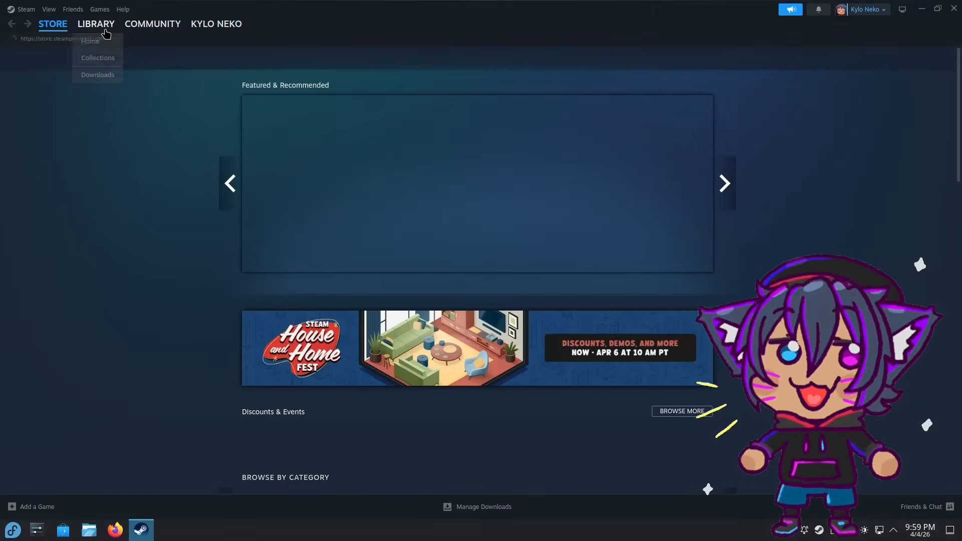
Step: Search the Steam store for "warudo" and look through the Warudo product page
left_click(596, 58)
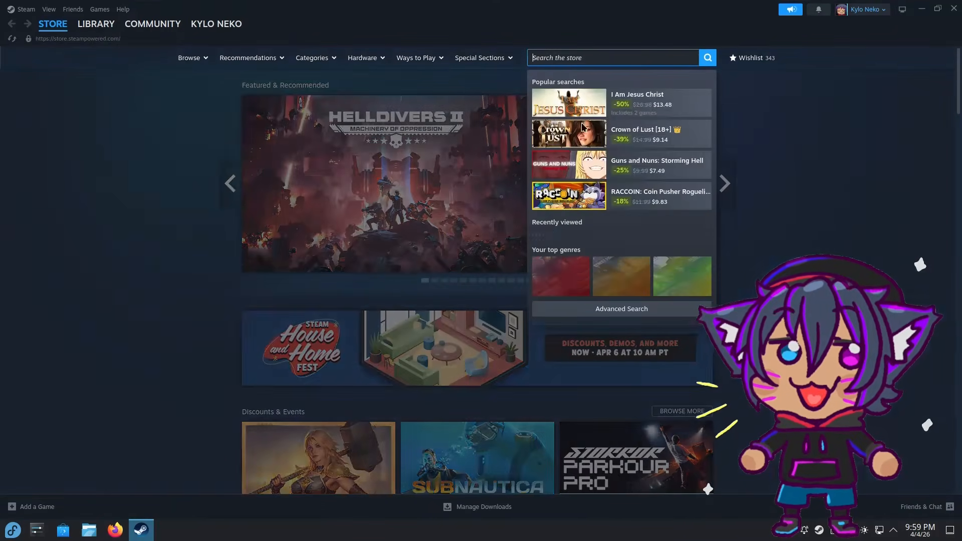
type("warudo")
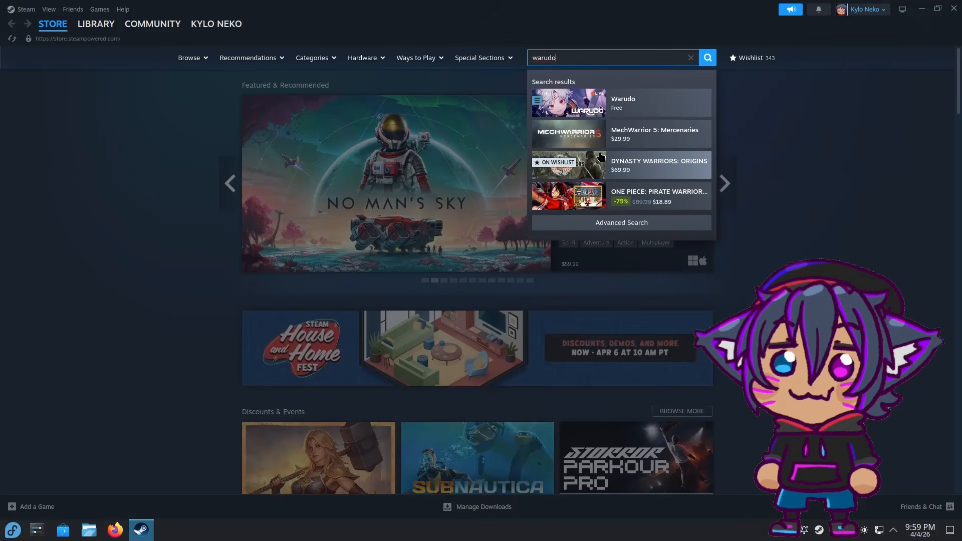
left_click(635, 111)
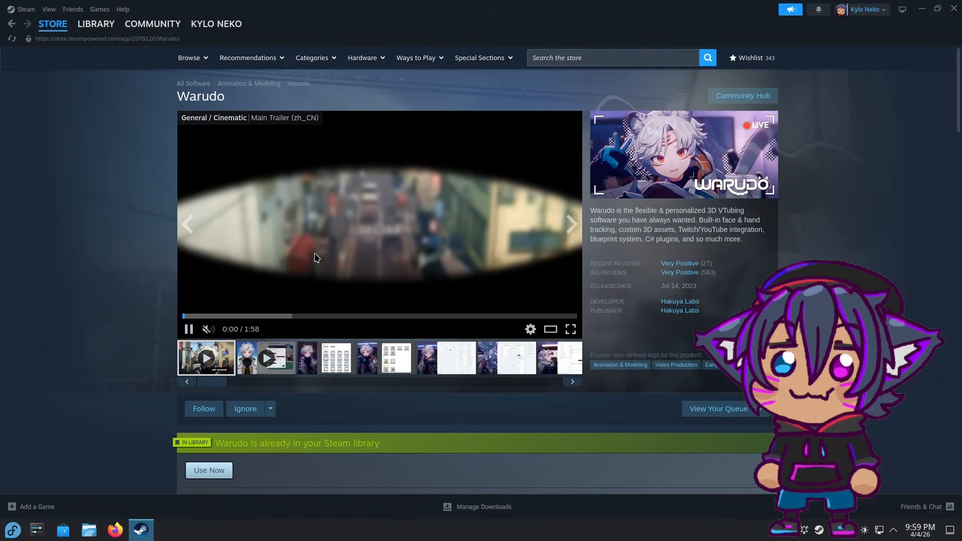
scroll(320, 220, "down", 6)
scroll(334, 240, "down", 5)
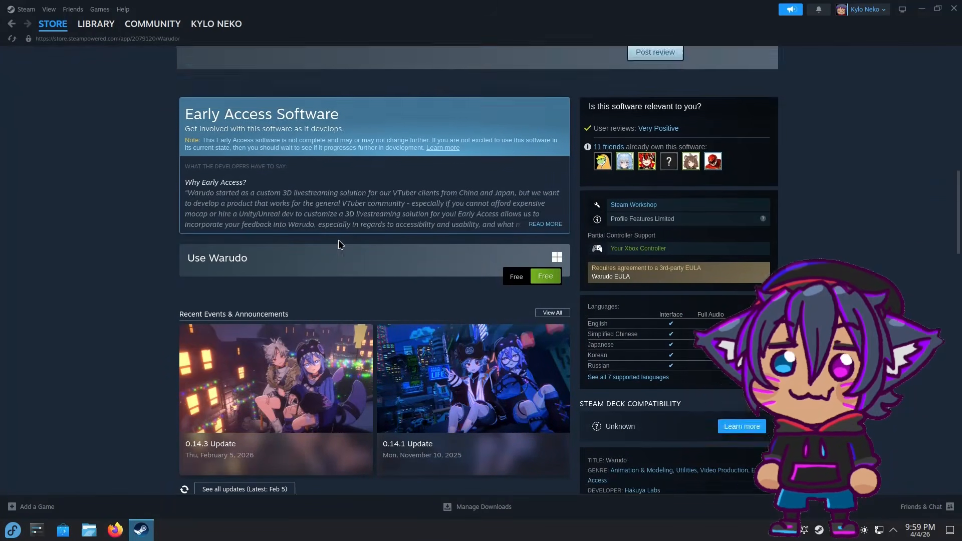
Step: Open the games library in Steam
scroll(321, 236, "up", 6)
left_click(99, 9)
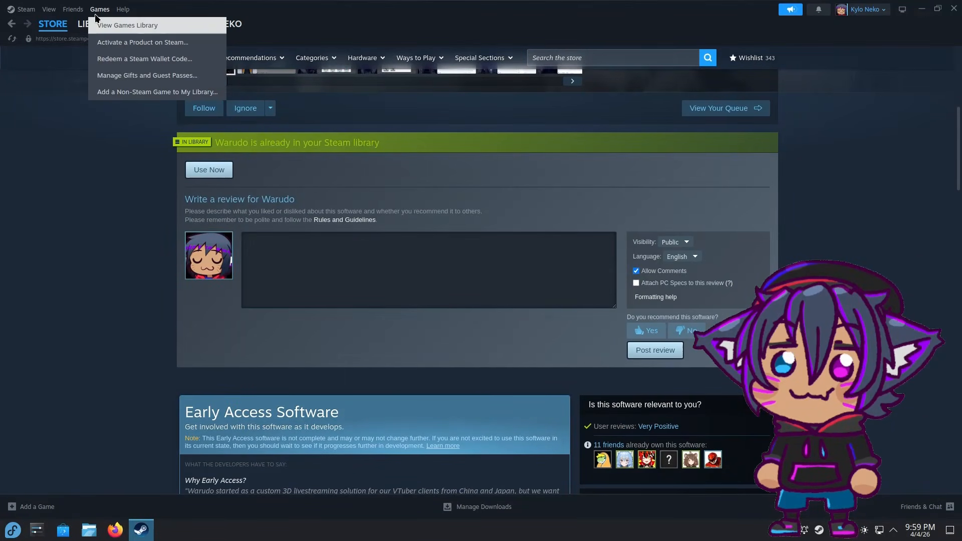
left_click(110, 25)
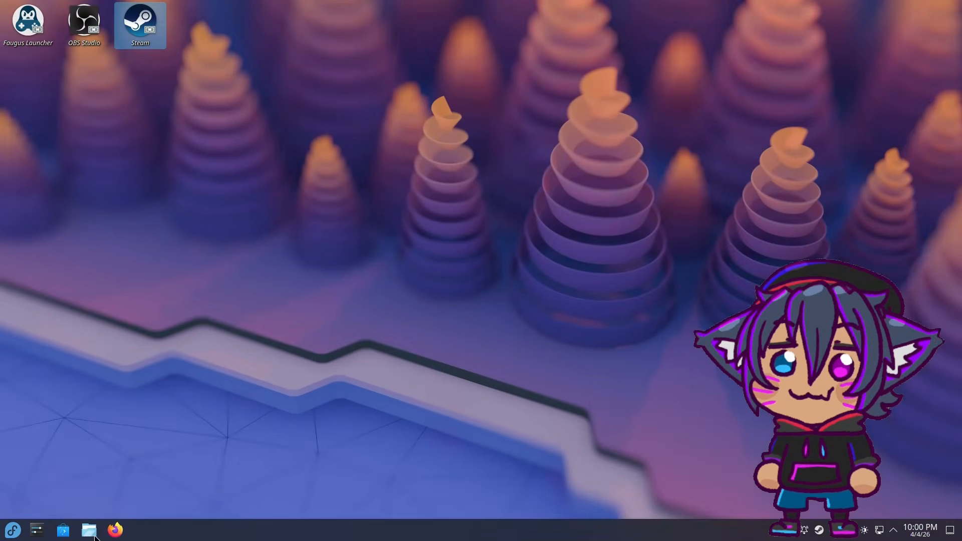
Step: Switch to Firefox, replace the Fedora start page with a new tab and open the Linux-Guide-to-Vtubing repository on Codeberg
left_click(115, 529)
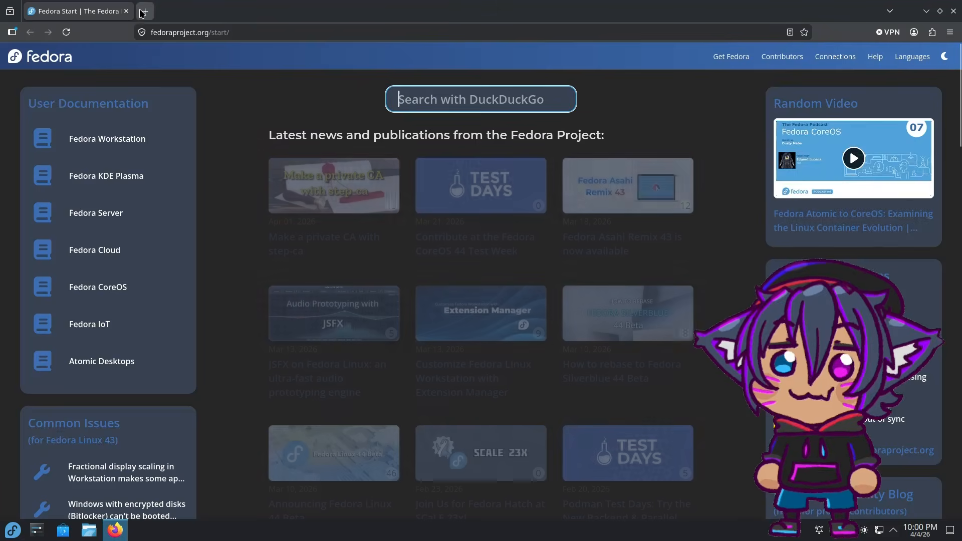
left_click(144, 11)
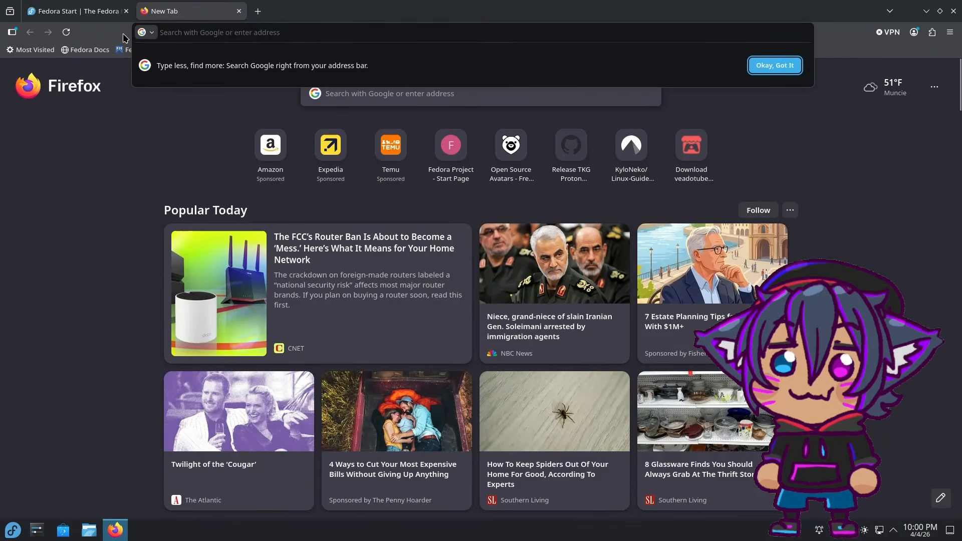
left_click(126, 11)
left_click(179, 35)
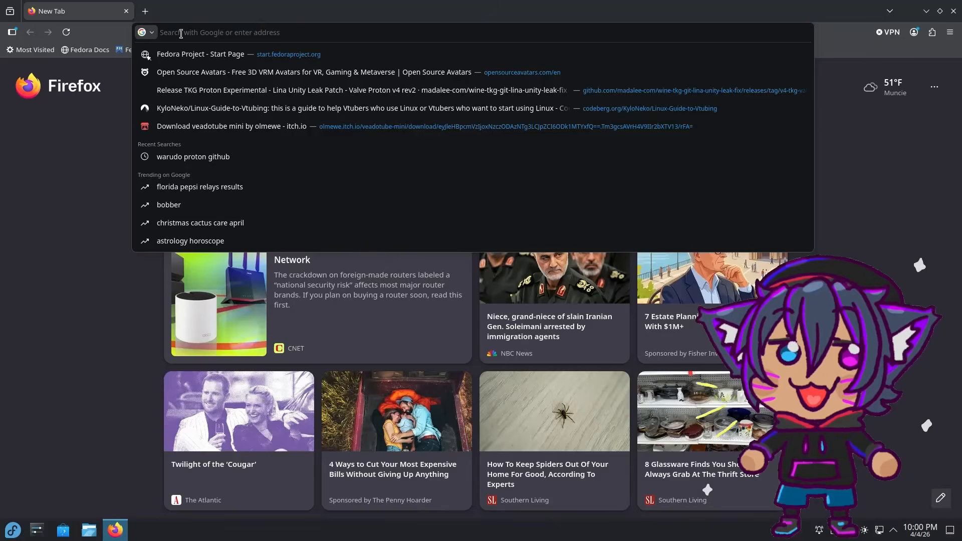
left_click(227, 114)
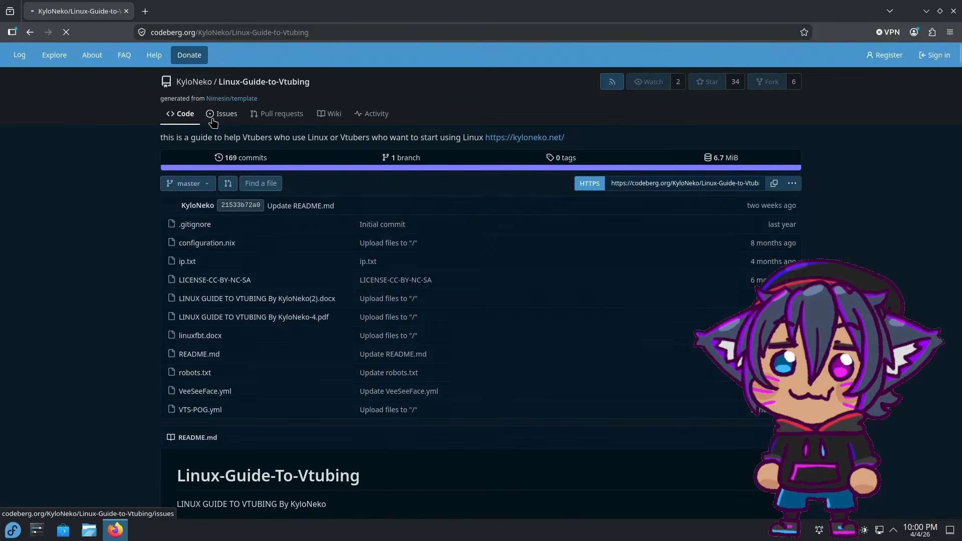
Step: Find the Spout2pw & OBSpwVideo link in the guide's readme and view its page in a new tab
scroll(128, 251, "down", 20)
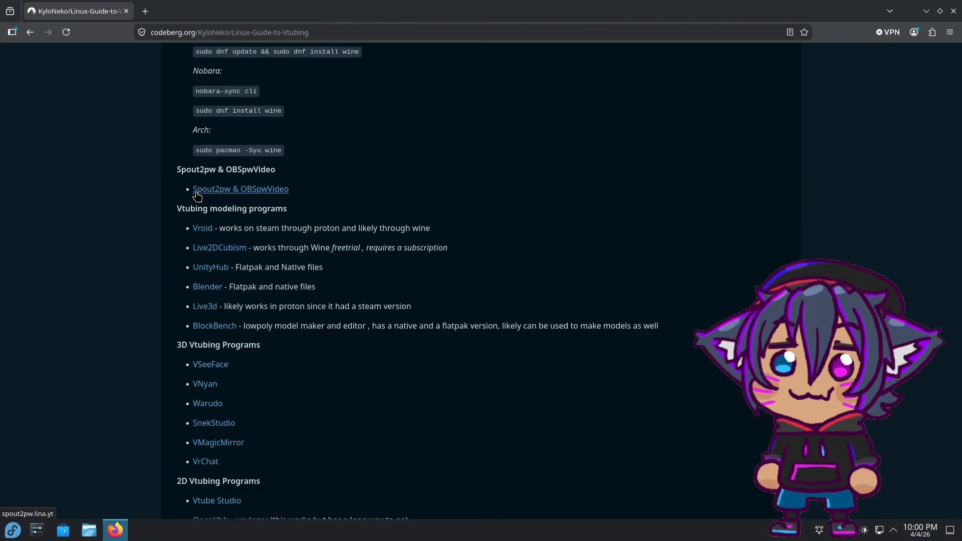
scroll(197, 196, "up", 2)
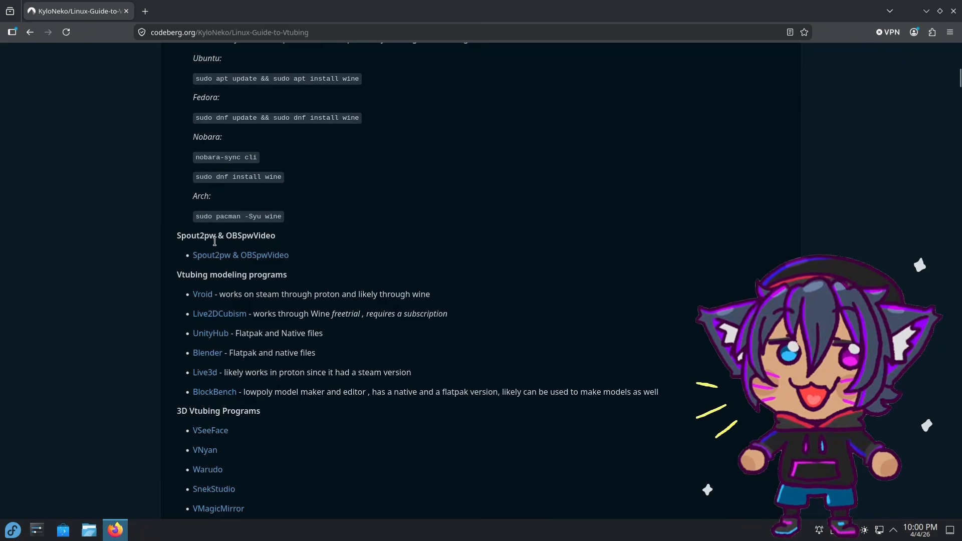
right_click(216, 261)
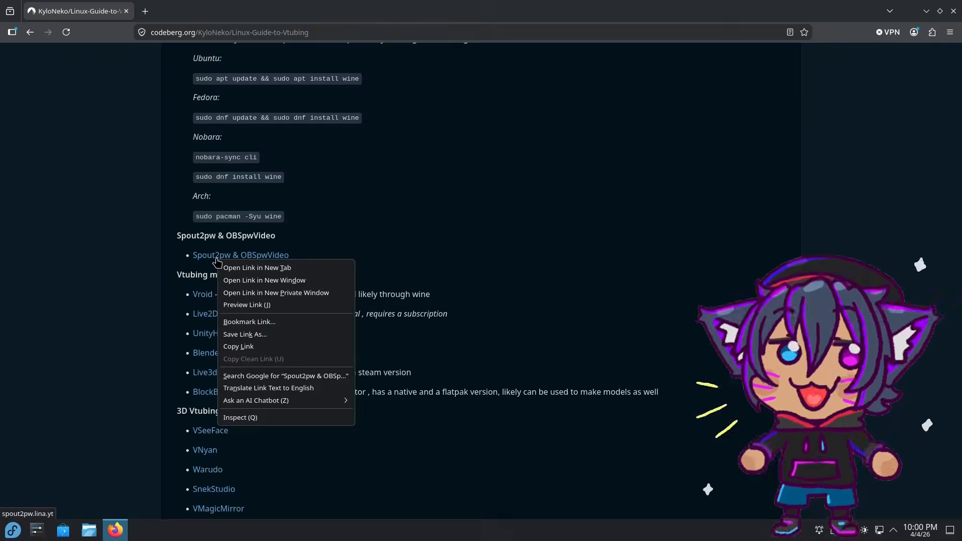
left_click(234, 268)
mouse_move(172, 21)
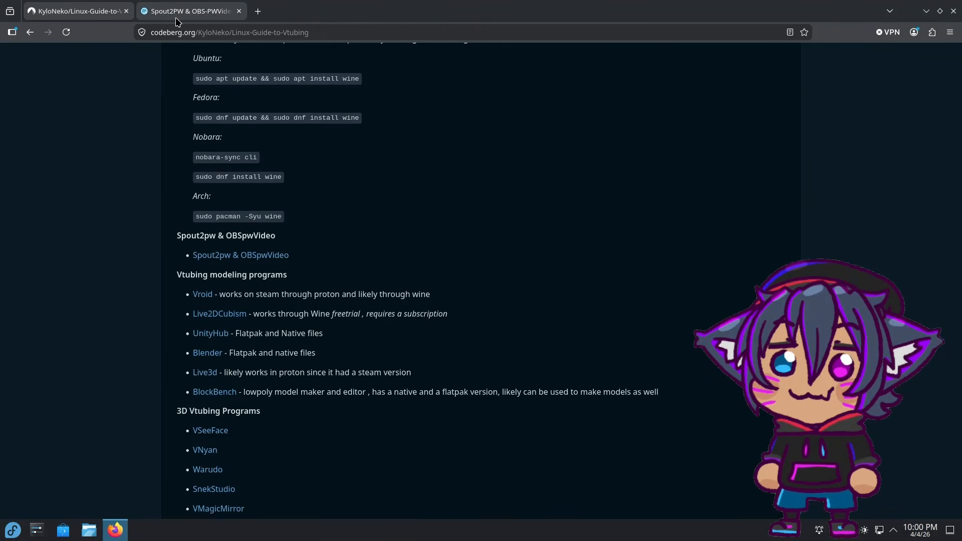
left_click(175, 20)
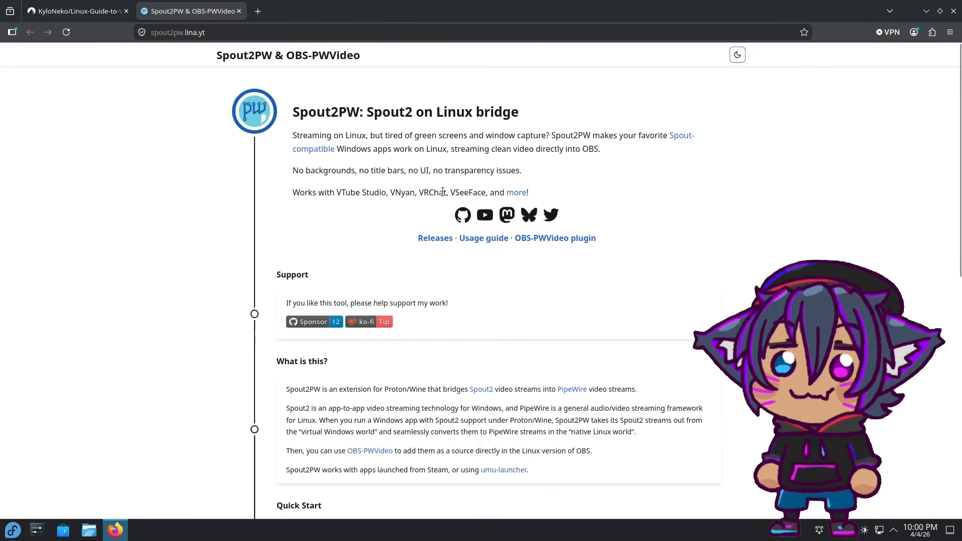
Step: Open the Spout2PW releases in a new tab and download spout2pw-0.2.3-bin.tar.gz
right_click(431, 239)
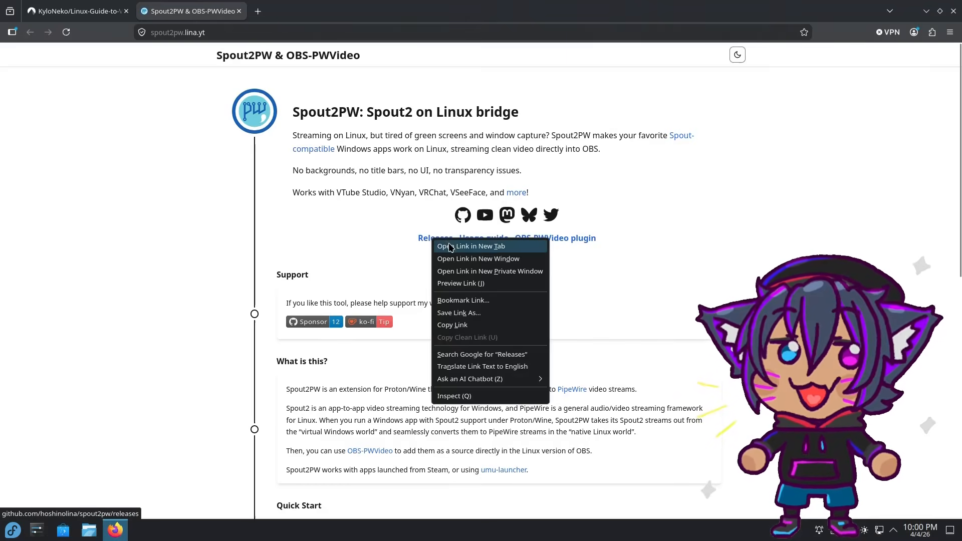
left_click(448, 246)
left_click(266, 7)
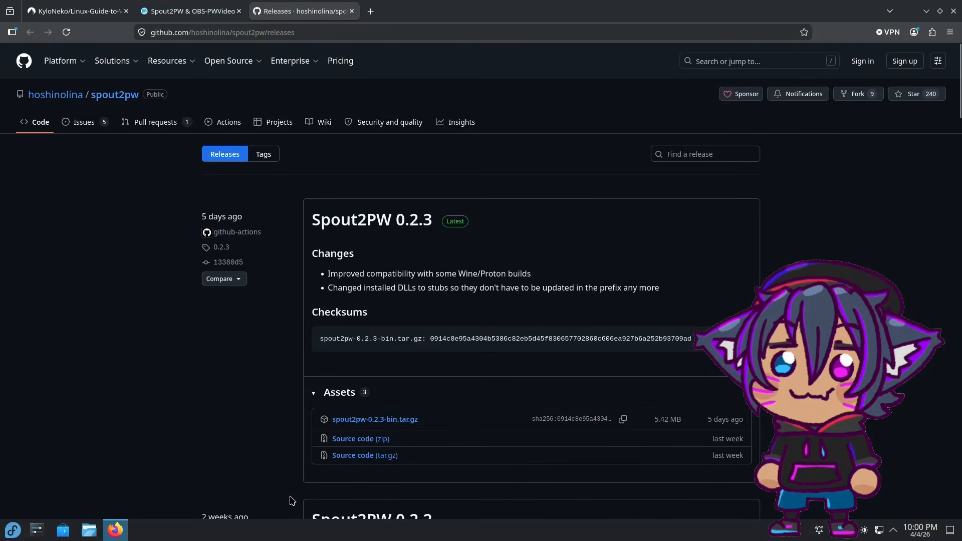
left_click(344, 421)
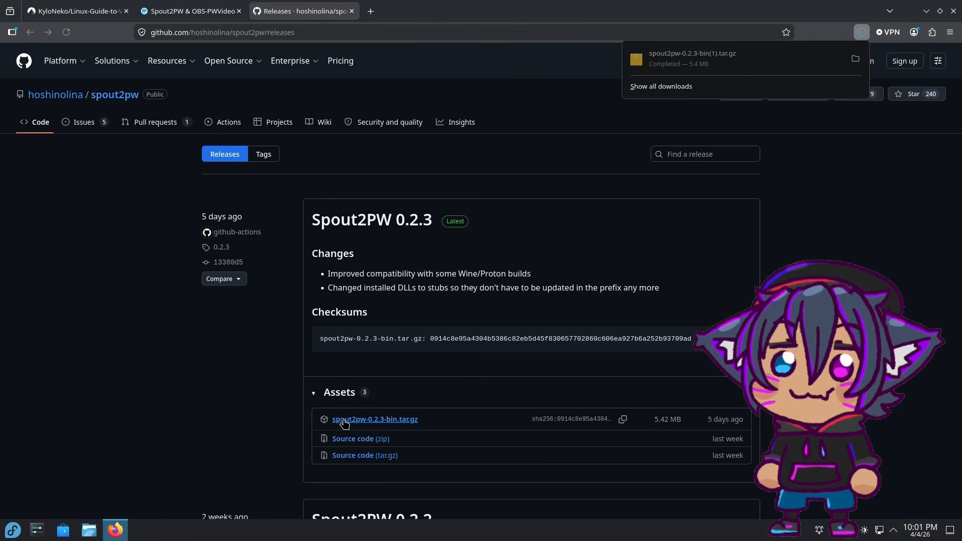
Step: Show the download in its folder and extract the spout2pw-0.2.3-bin.tar.gz archive into Downloads
left_click(855, 59)
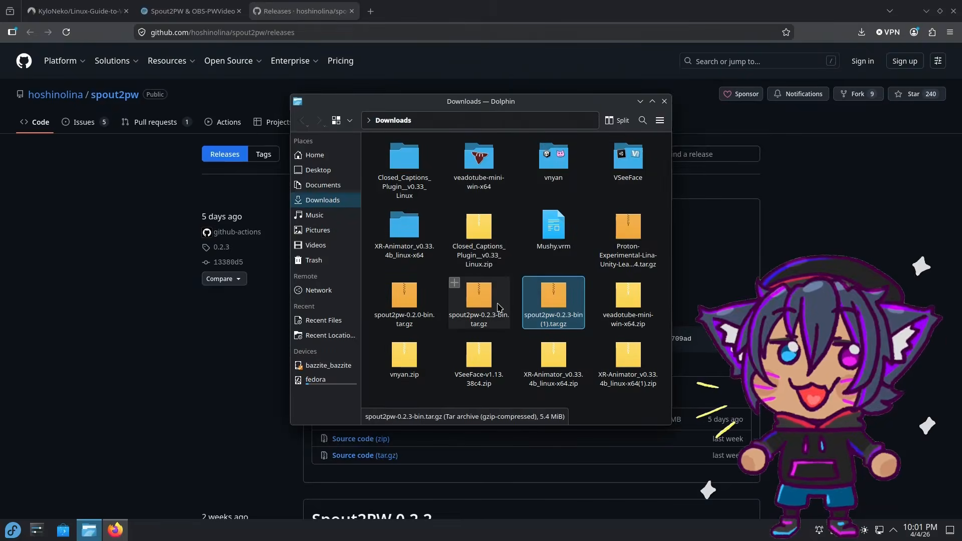
left_click(499, 308)
right_click(499, 308)
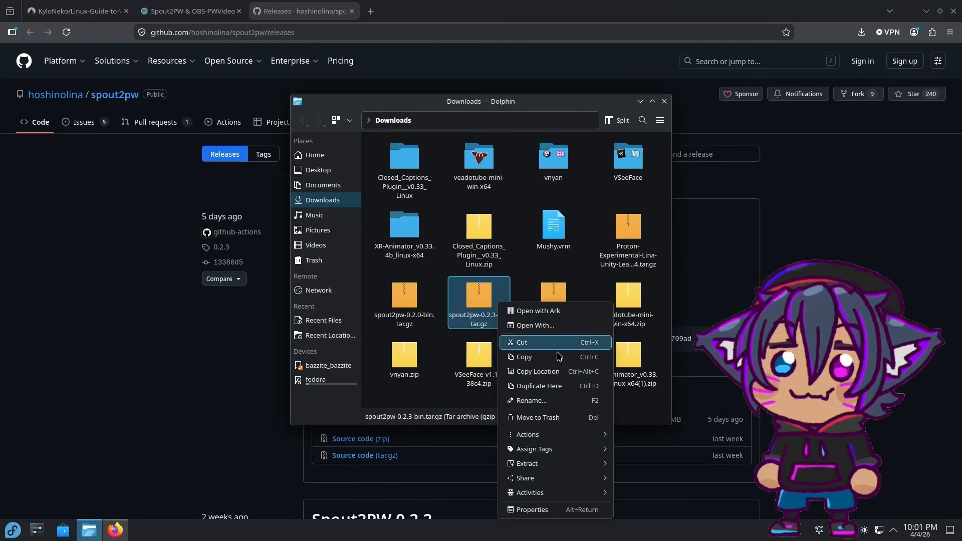
left_click(624, 462)
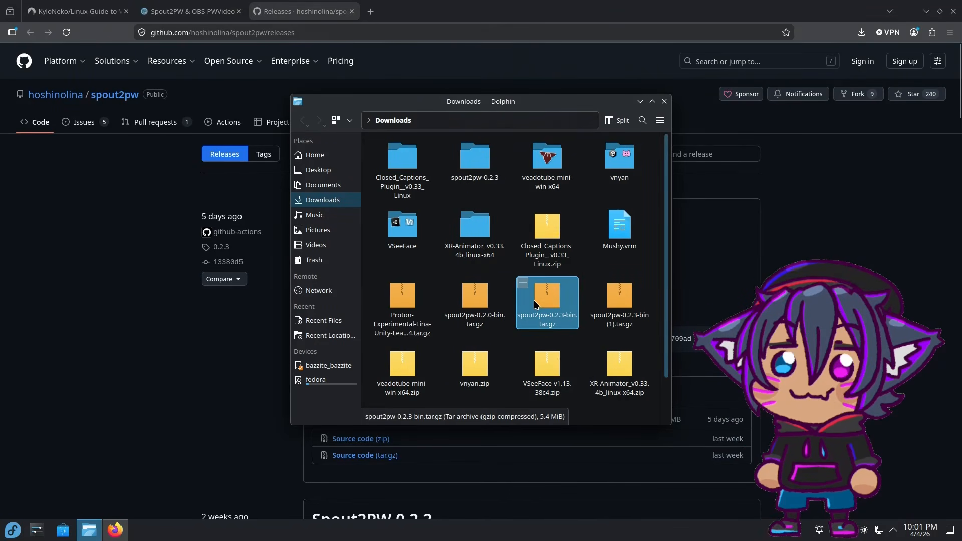
Step: Rename the extracted spout2pw-0.2.3 folder to spout2pw
right_click(482, 182)
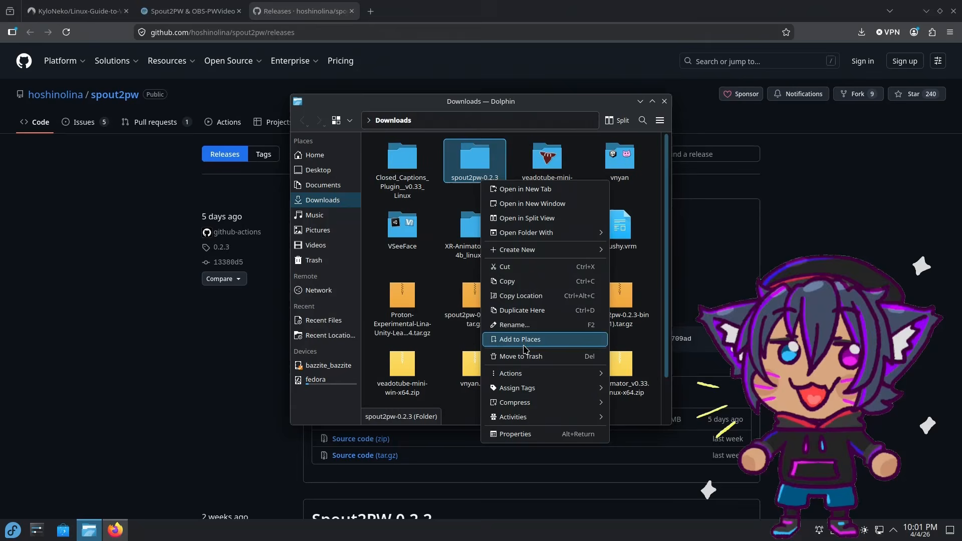
left_click(521, 324)
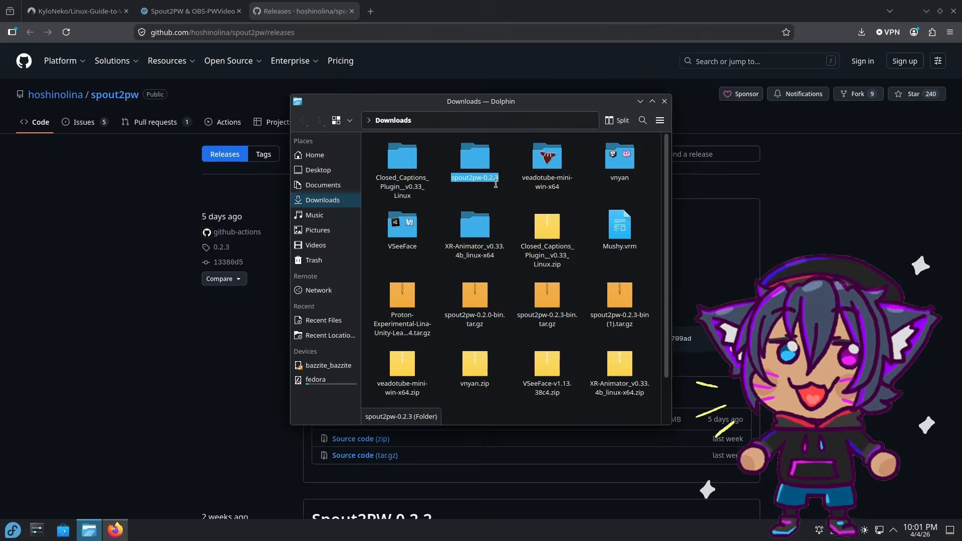
key("End")
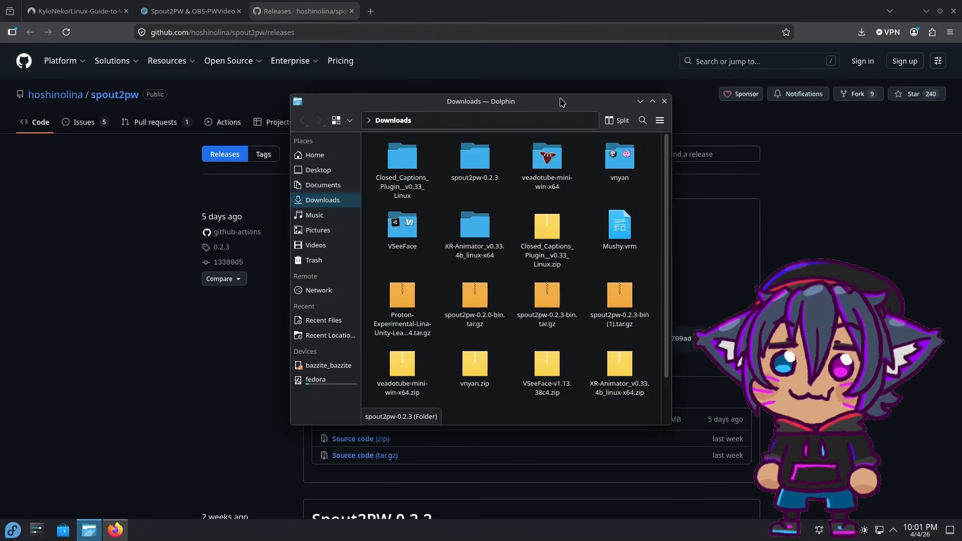
key("BackSpace")
key("BackSpace")
key("BackSpace")
key("BackSpace")
key("BackSpace")
key("BackSpace")
key("Return")
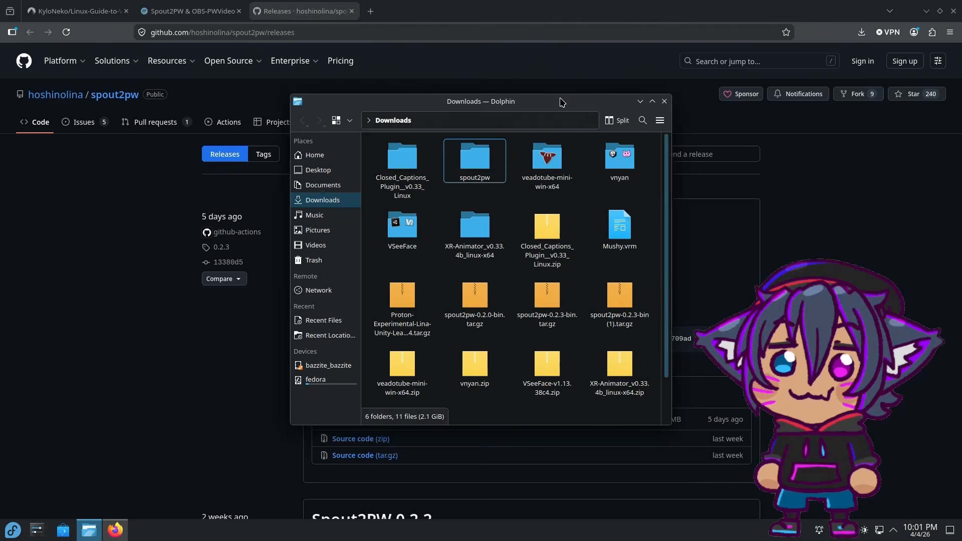
Step: Cut the spout2pw folder from Downloads and move the existing spout2pw folder in Home to the trash
right_click(473, 159)
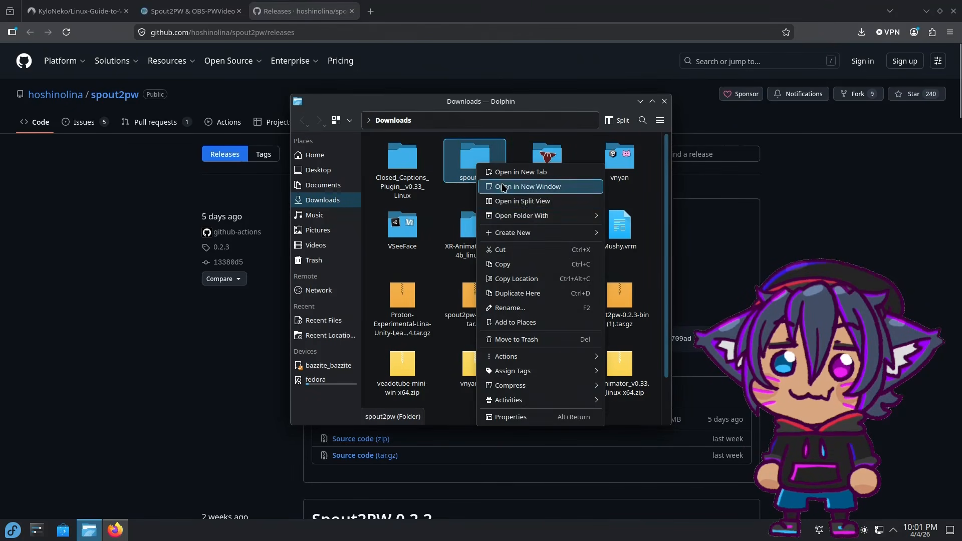
left_click(506, 249)
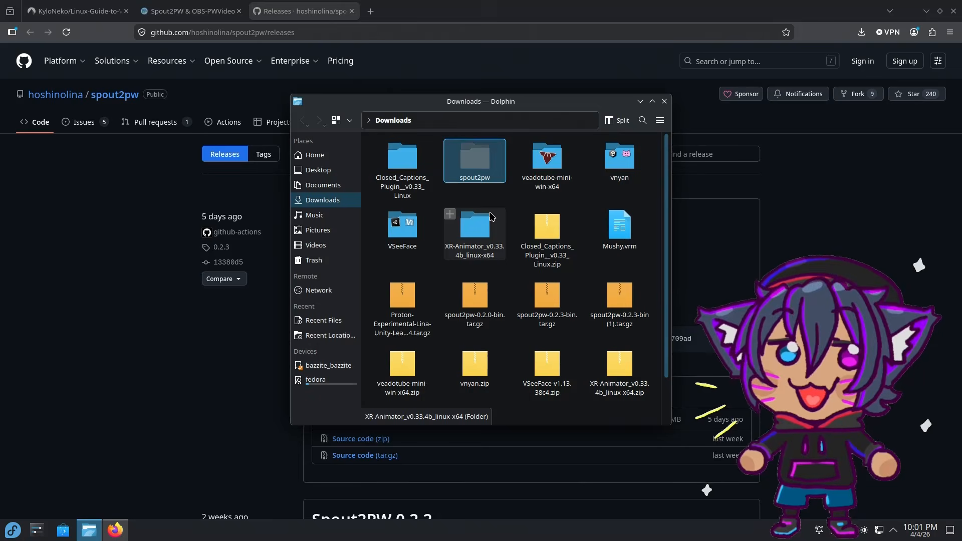
left_click(324, 156)
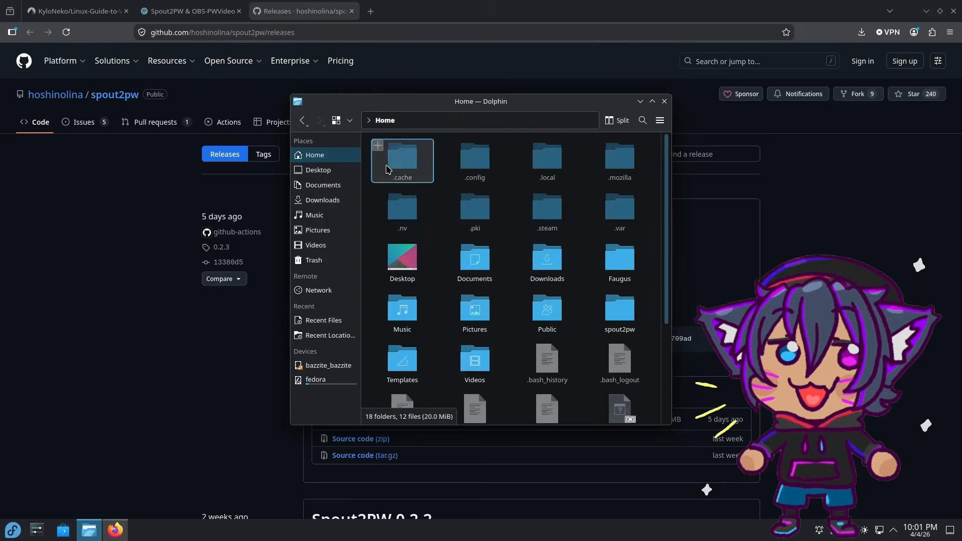
right_click(608, 310)
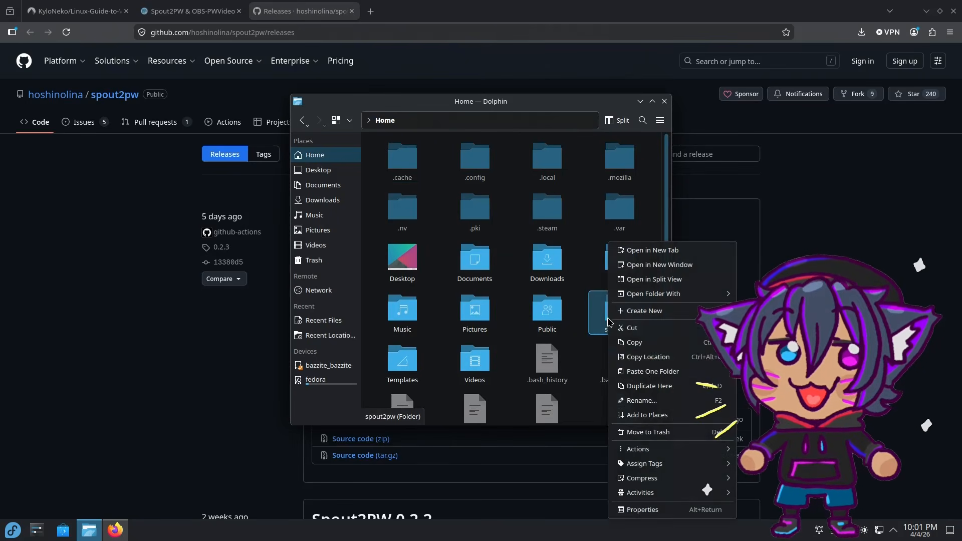
left_click(644, 433)
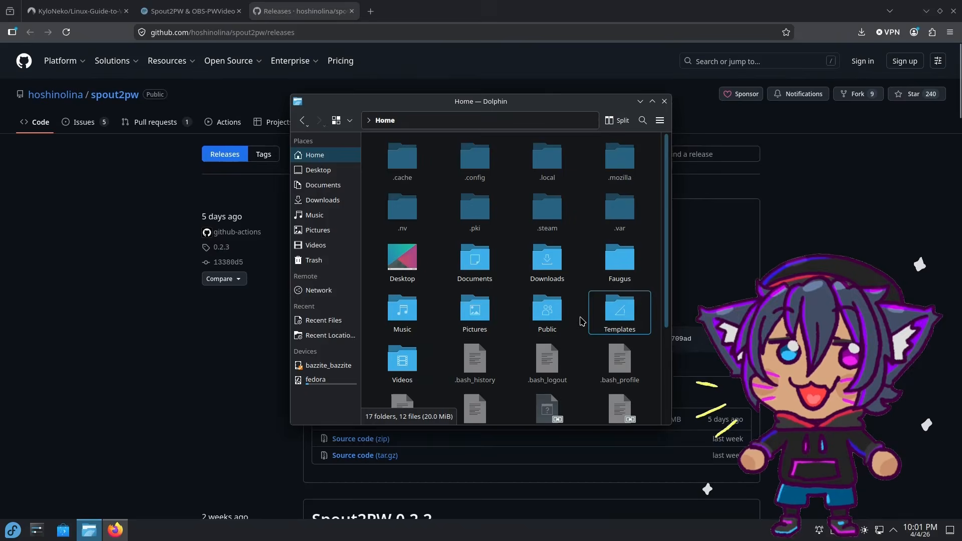
Step: Paste the cut spout2pw folder into the Home folder
right_click(581, 322)
mouse_move(591, 330)
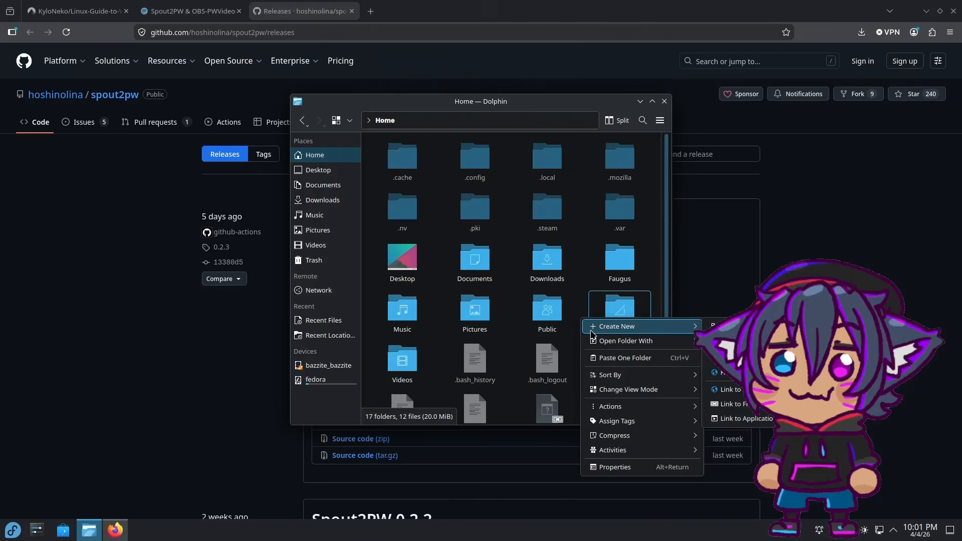
left_click(682, 357)
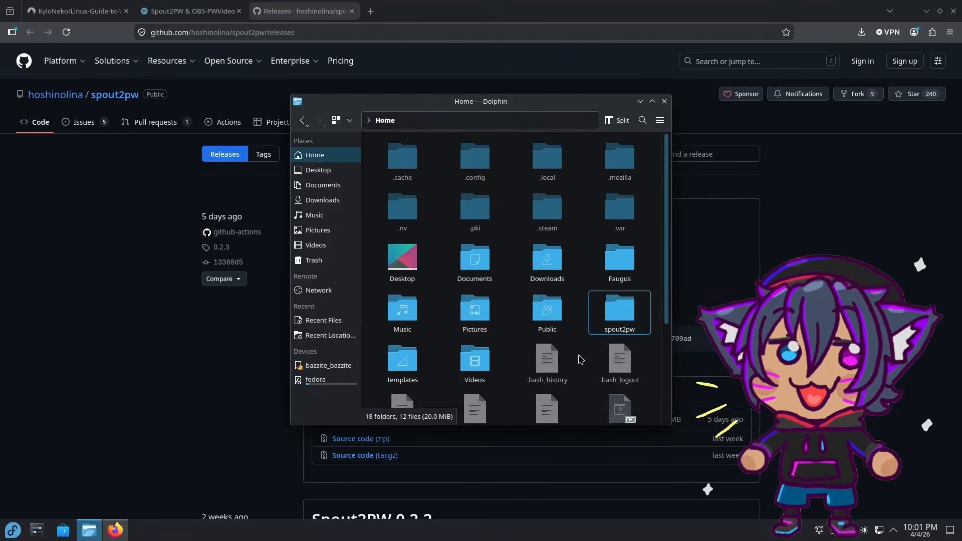
Step: Open the madalee-com wine-tkg-git-lina-unity-leak-fix v4-tkg-valve-r2 release page in a new tab and download Proton-Experimental-Lina-Unity-Leak-Patch-Valve-Proton-v4.tar.gz
left_click(170, 350)
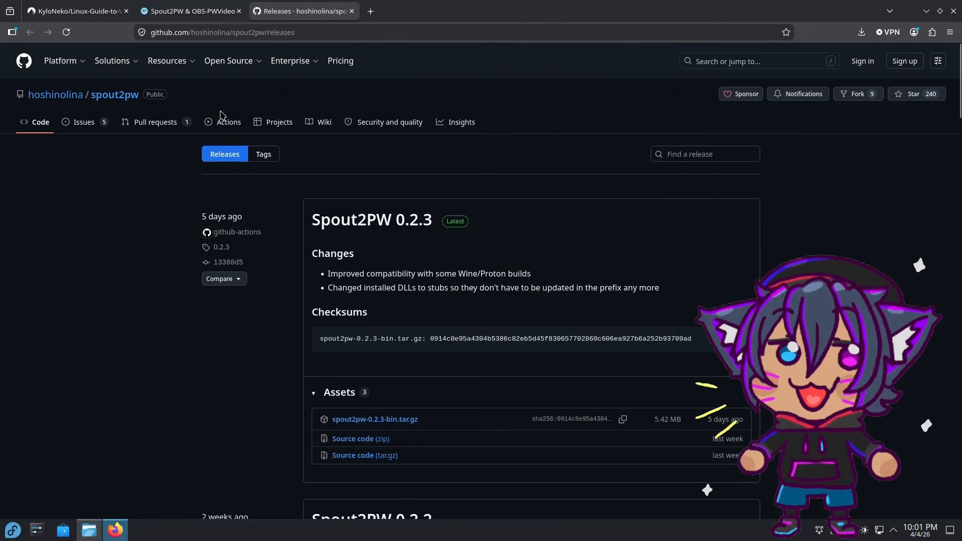
left_click(371, 11)
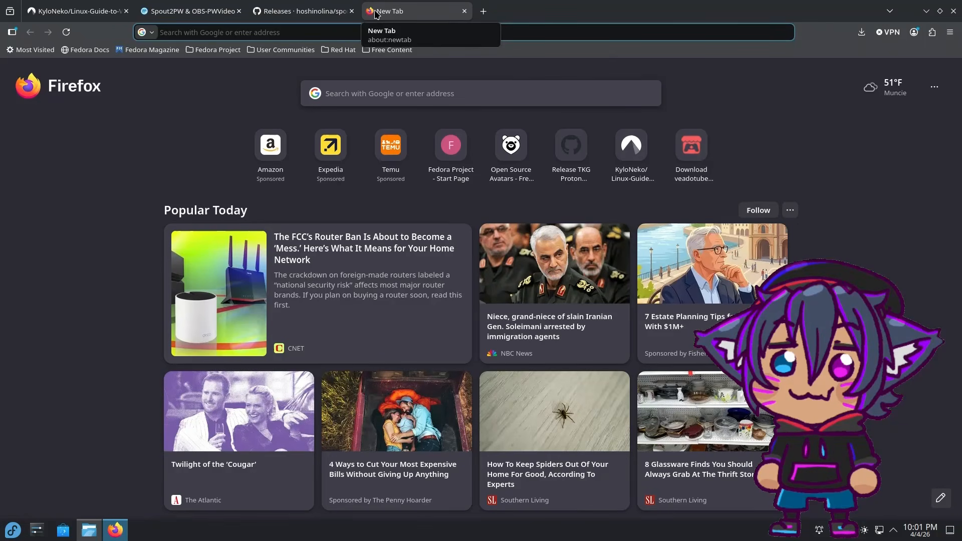
type("mad")
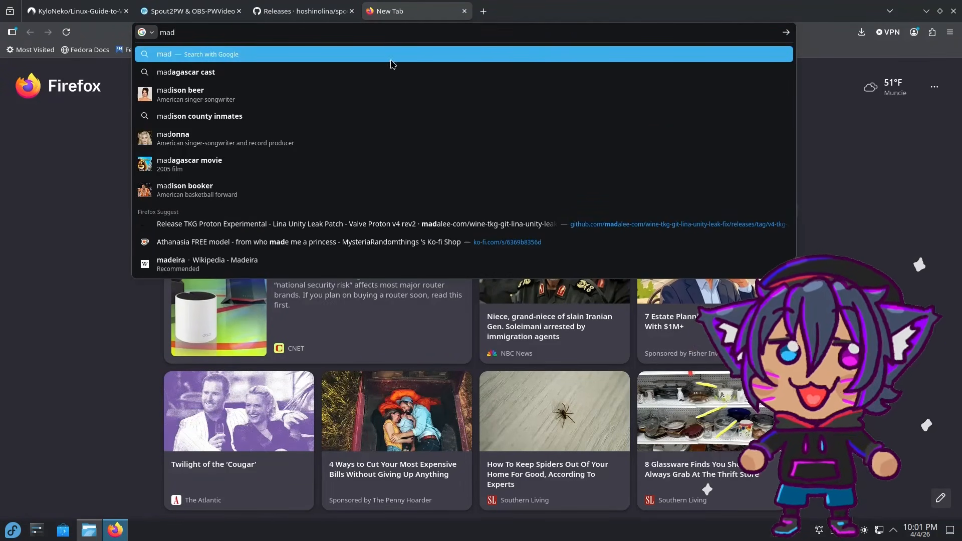
left_click(354, 224)
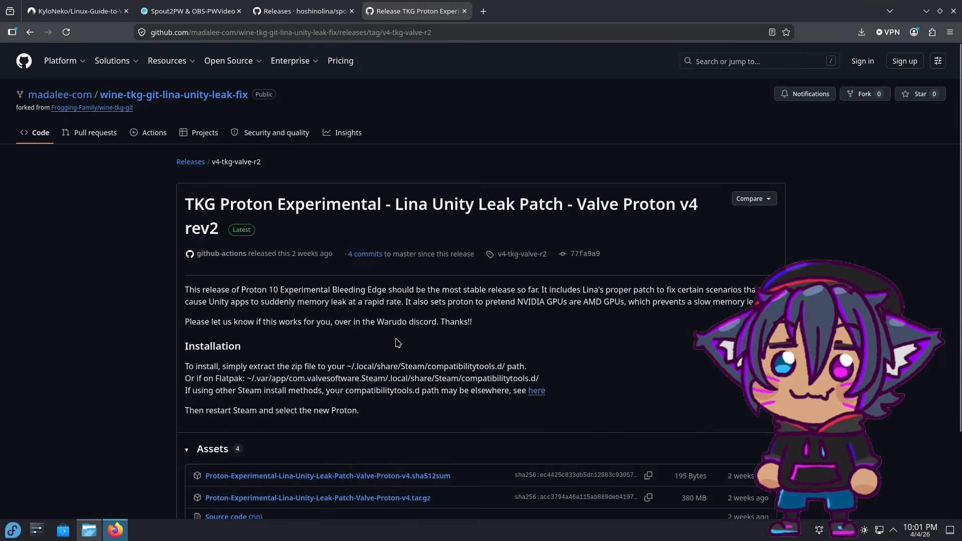
scroll(388, 323, "down", 3)
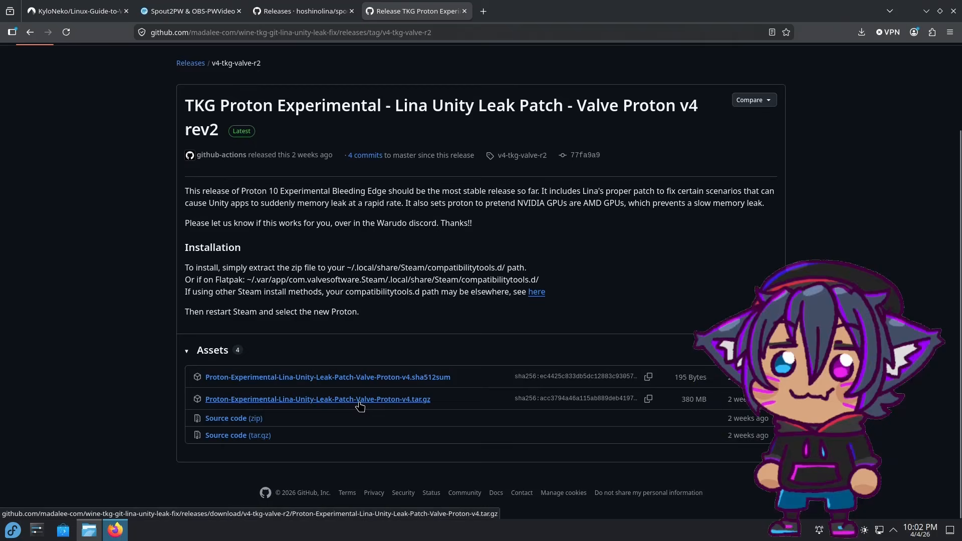
left_click(401, 400)
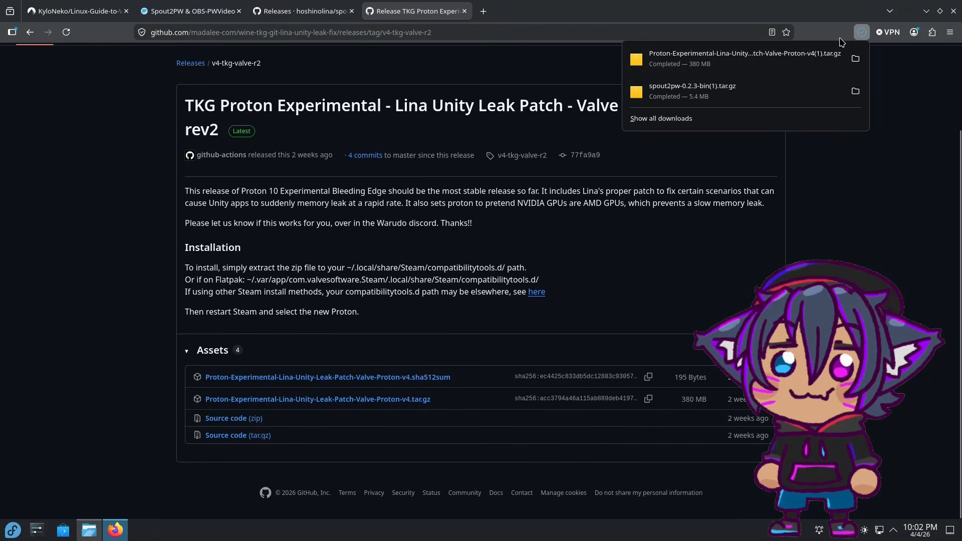
Step: Show the downloaded Proton-Experimental-Lina-Unity-Leak-Patch-Valve-Proton-v4(1).tar.gz archive in its folder and extract it into Downloads
left_click(855, 58)
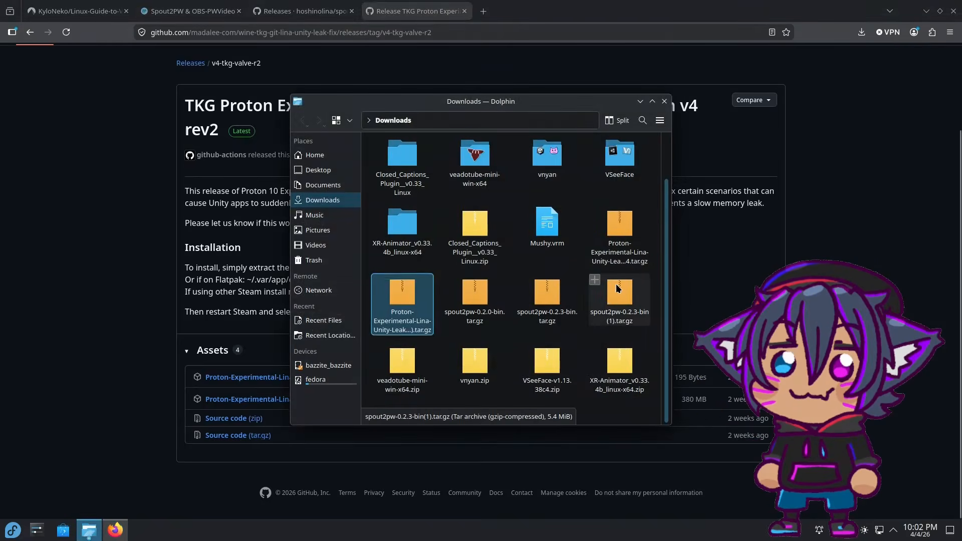
scroll(400, 280, "down", 1)
right_click(396, 263)
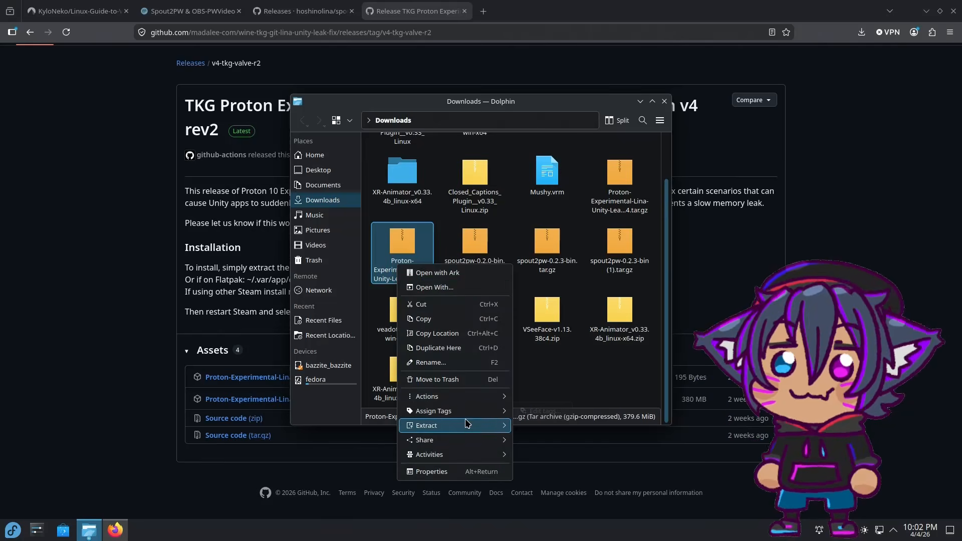
mouse_move(429, 425)
left_click(546, 425)
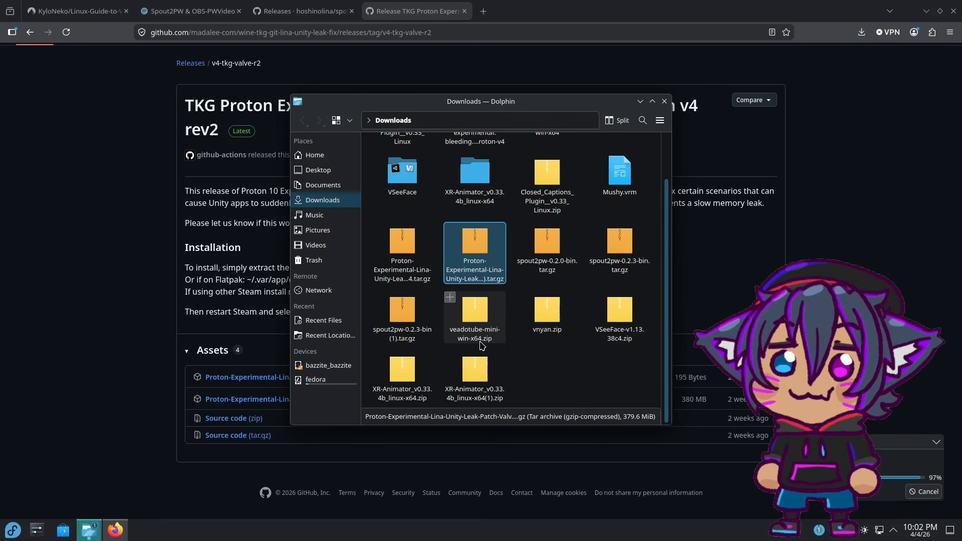
Step: Check the contents of the extracted proton_tkg_experimental folder, cut it from Downloads, and go to the Home folder
scroll(482, 303, "up", 2)
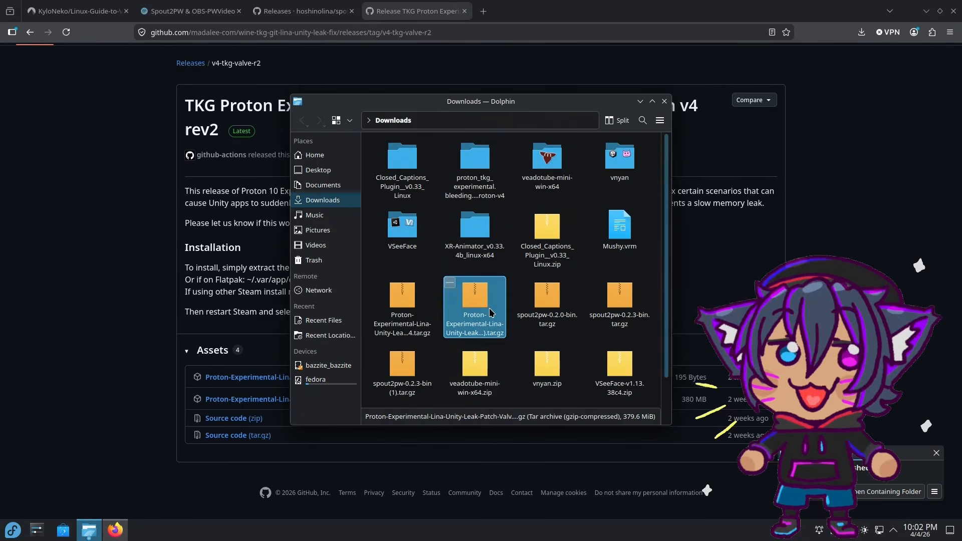
double_click(494, 143)
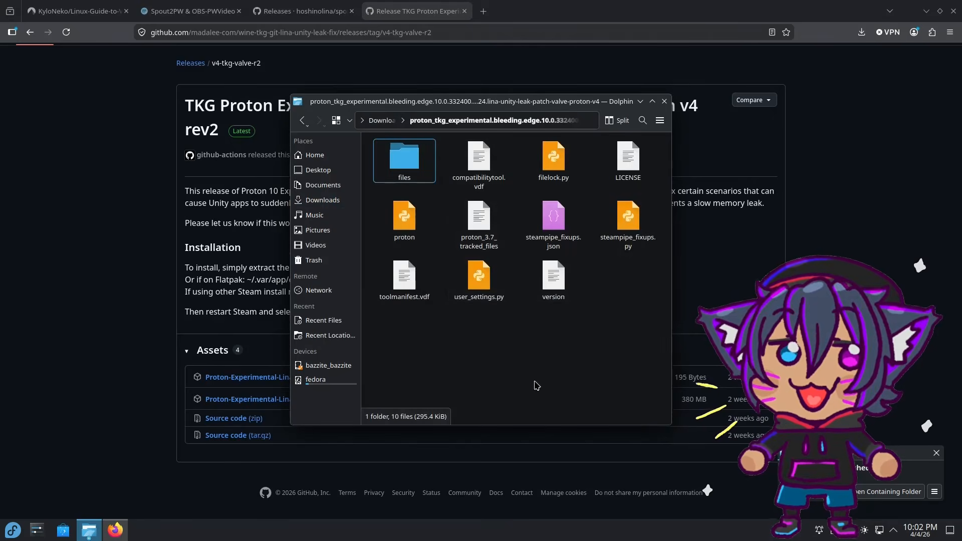
key("alt+Left")
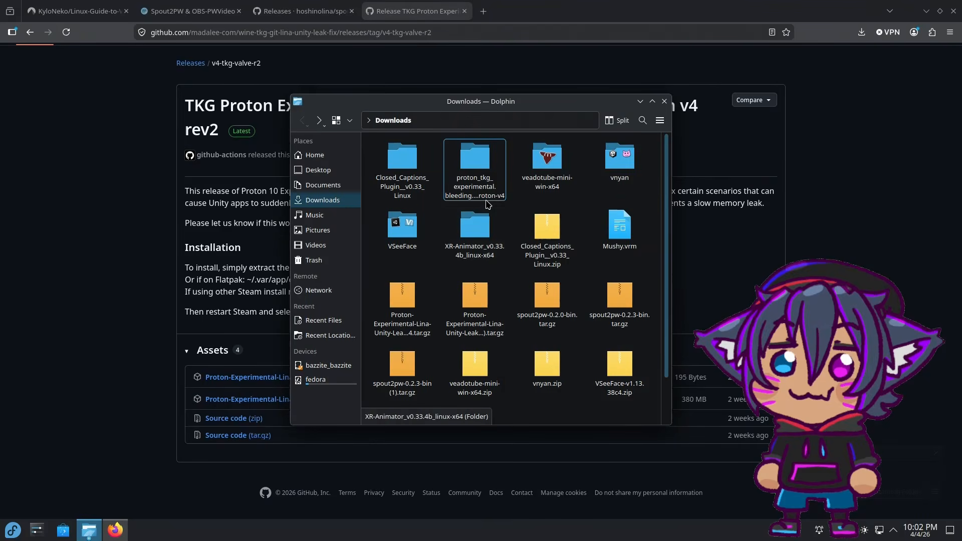
right_click(479, 186)
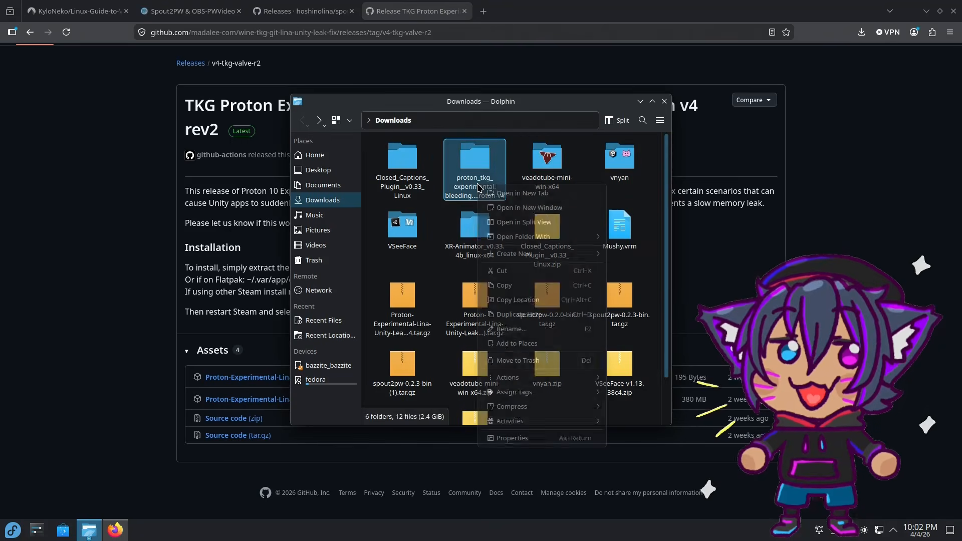
left_click(498, 271)
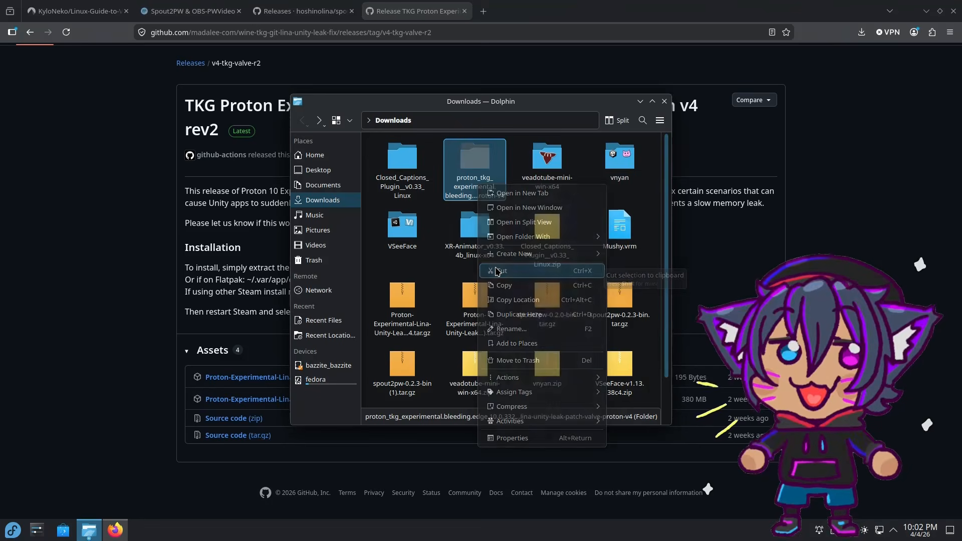
left_click(310, 151)
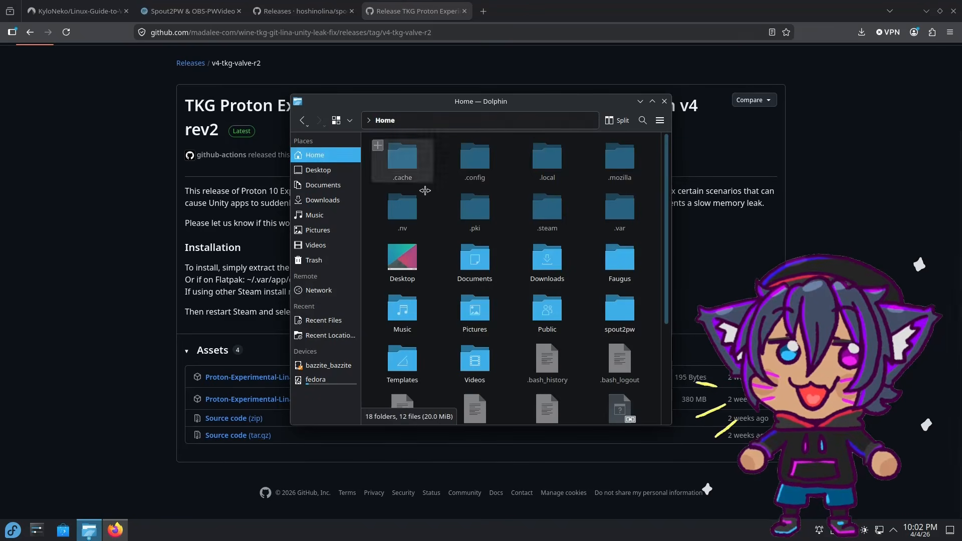
double_click(601, 228)
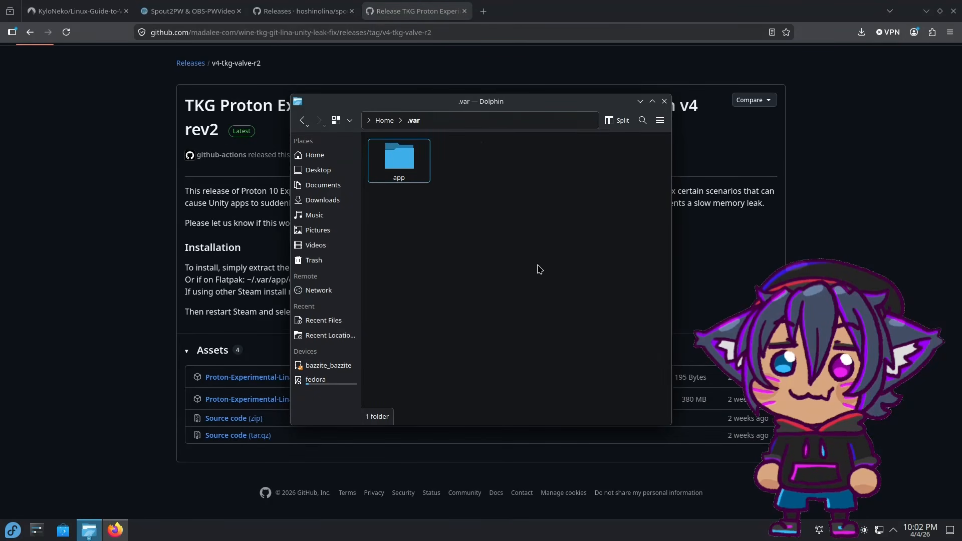
left_click_drag(470, 106, 647, 113)
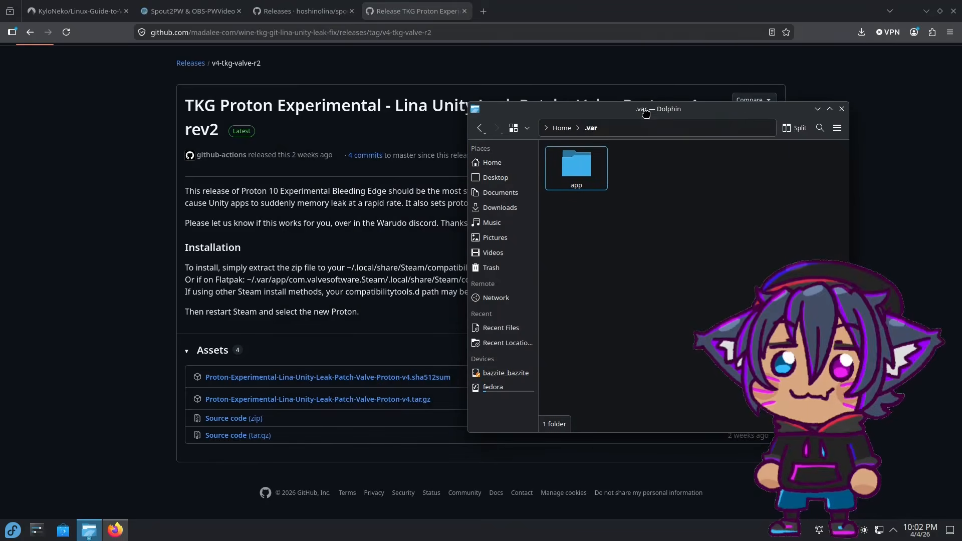
double_click(599, 173)
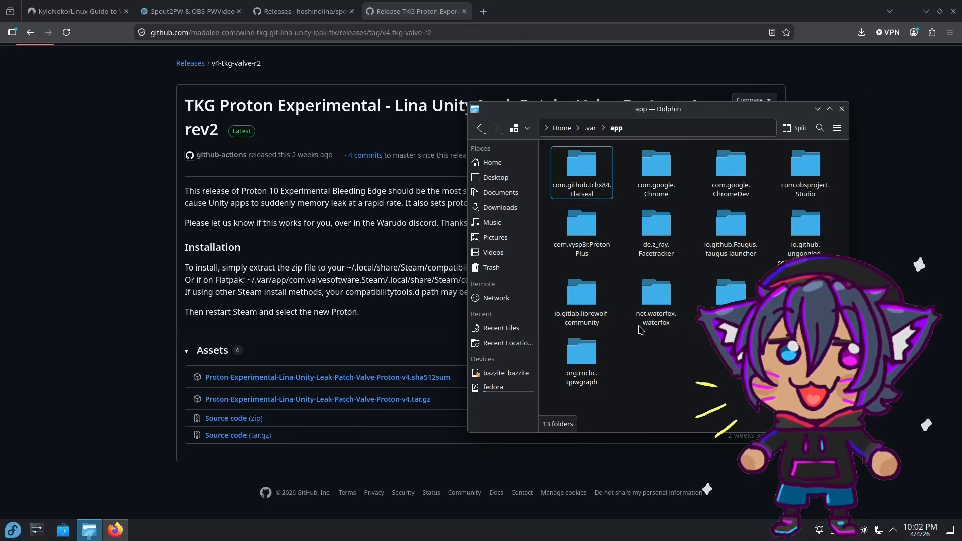
key("alt+Left")
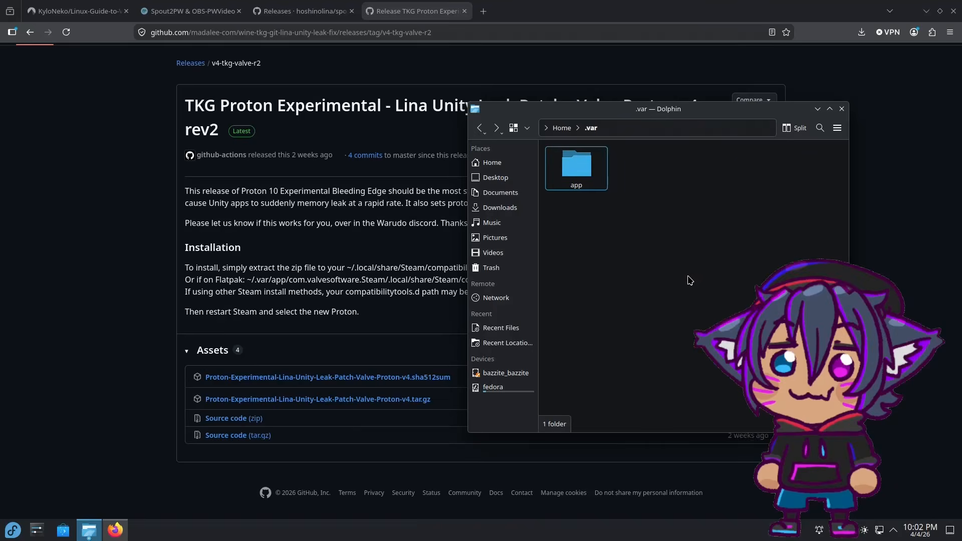
key("alt+Left")
Step: Navigate from Home to the .local/share/Steam/compatibilitytools.d folder, keeping the file manager window clear of the installation instructions
left_click_drag(635, 118, 748, 119)
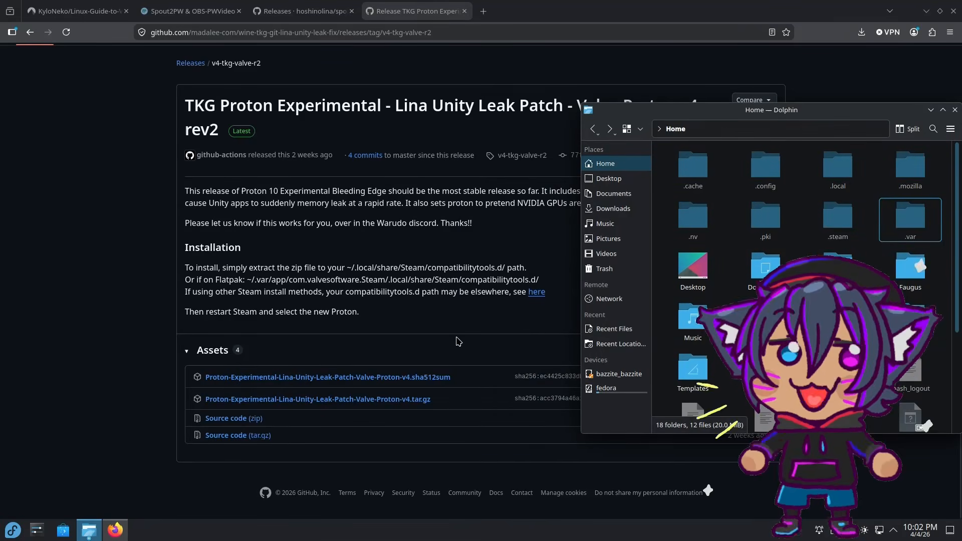
left_click_drag(671, 115, 482, 127)
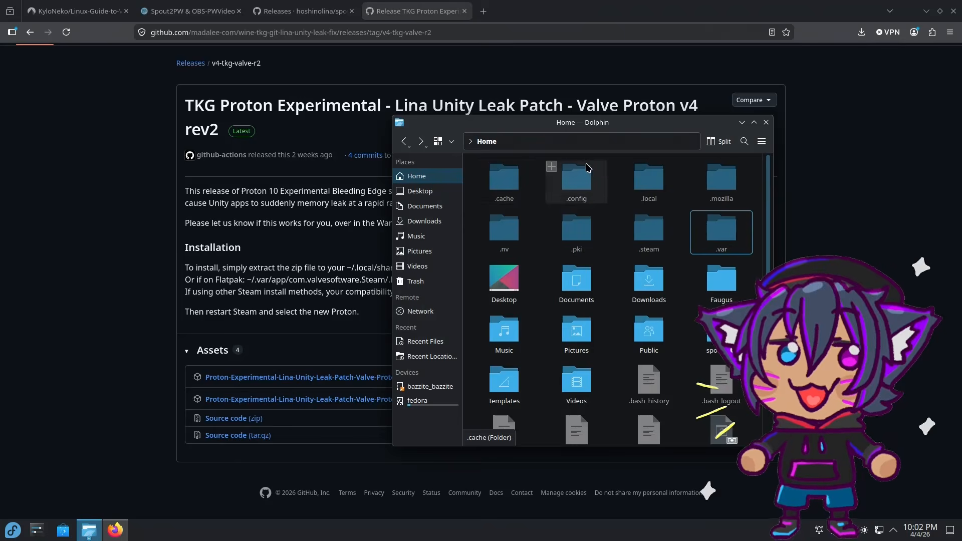
double_click(657, 195)
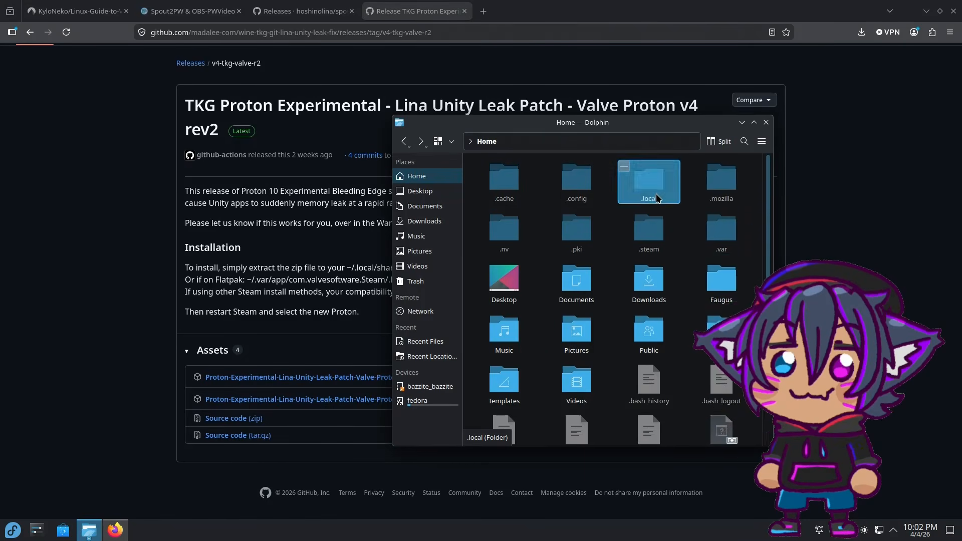
left_click(516, 182)
double_click(515, 182)
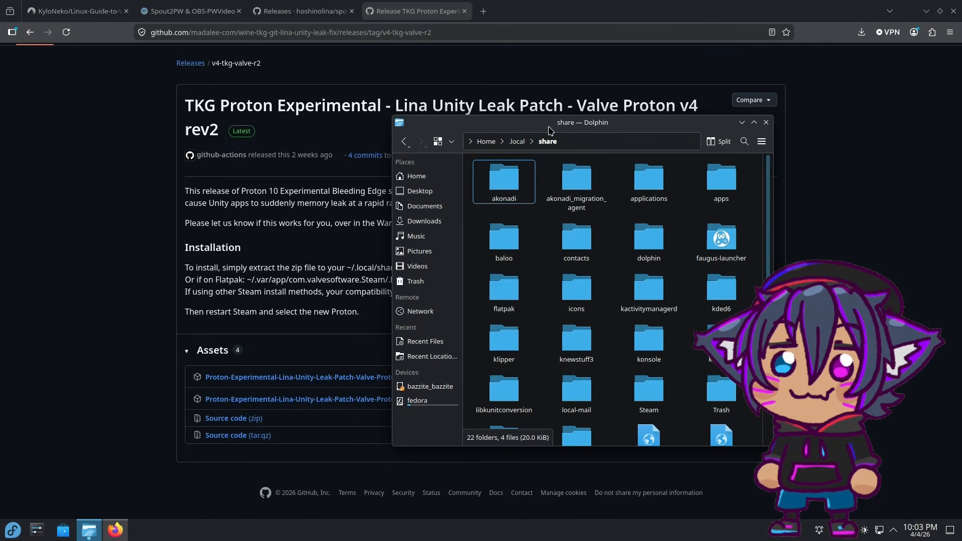
left_click_drag(544, 118, 564, 103)
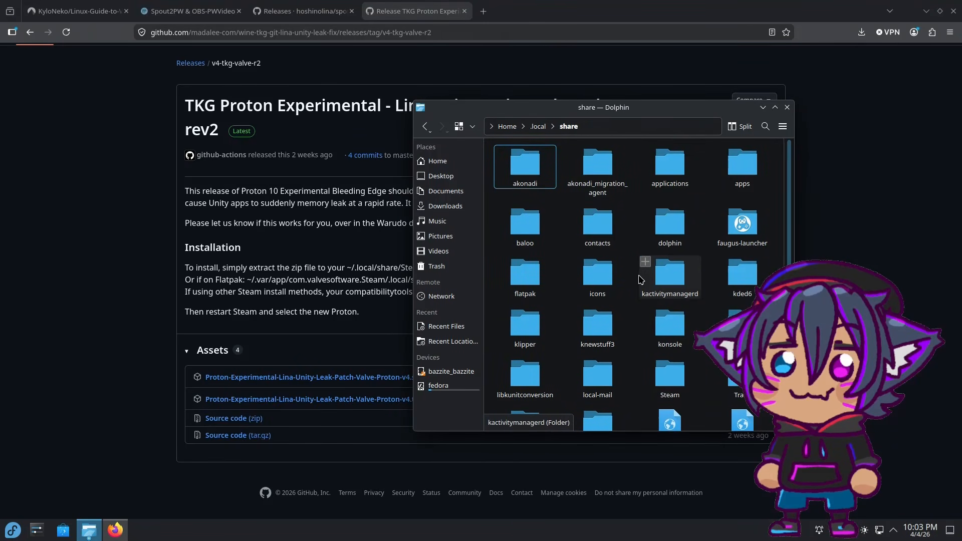
scroll(642, 278, "down", 2)
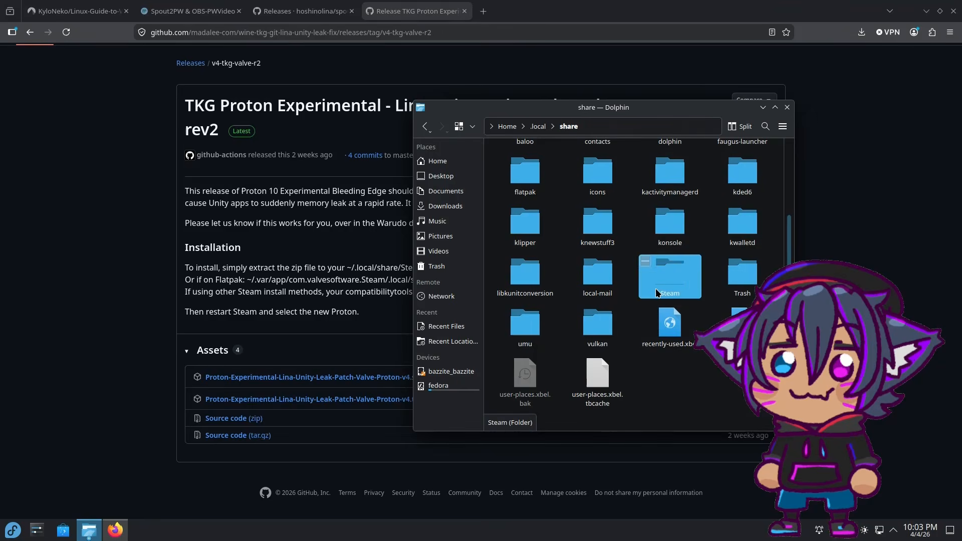
double_click(670, 275)
left_click_drag(561, 110, 509, 98)
left_click(698, 145)
double_click(698, 143)
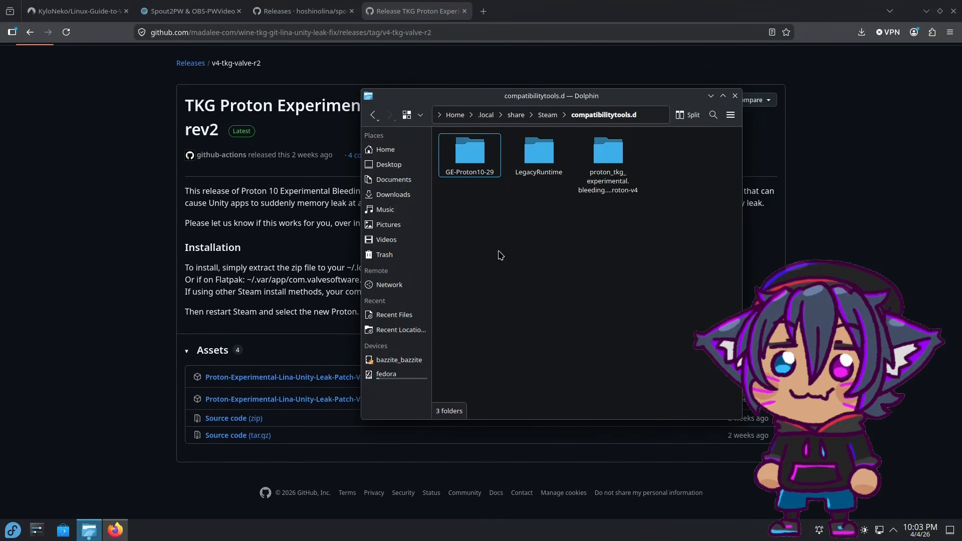
left_click(626, 188)
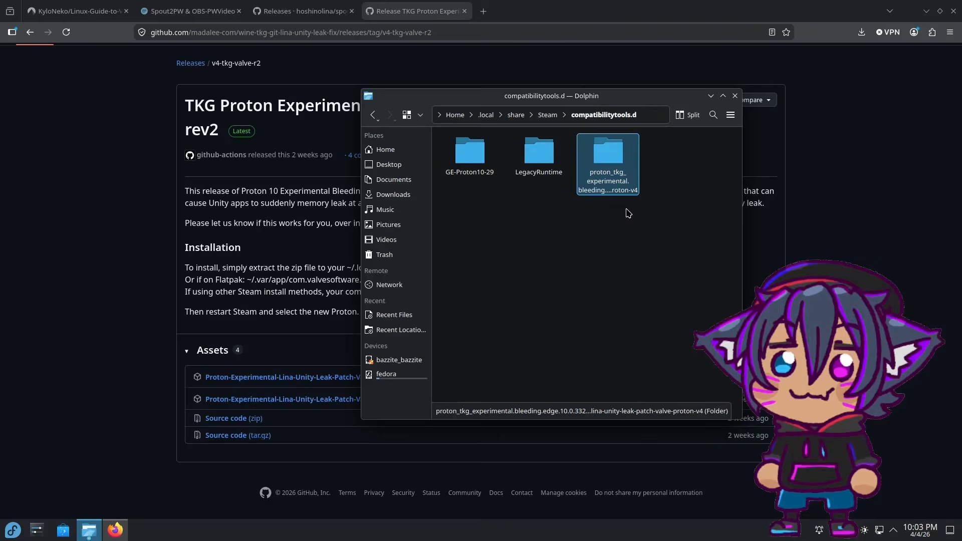
right_click(461, 243)
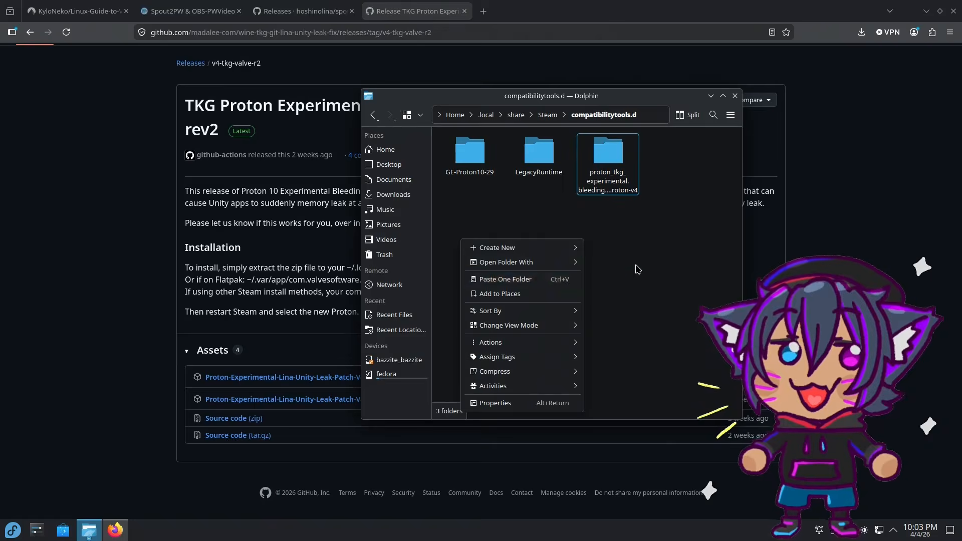
left_click(653, 184)
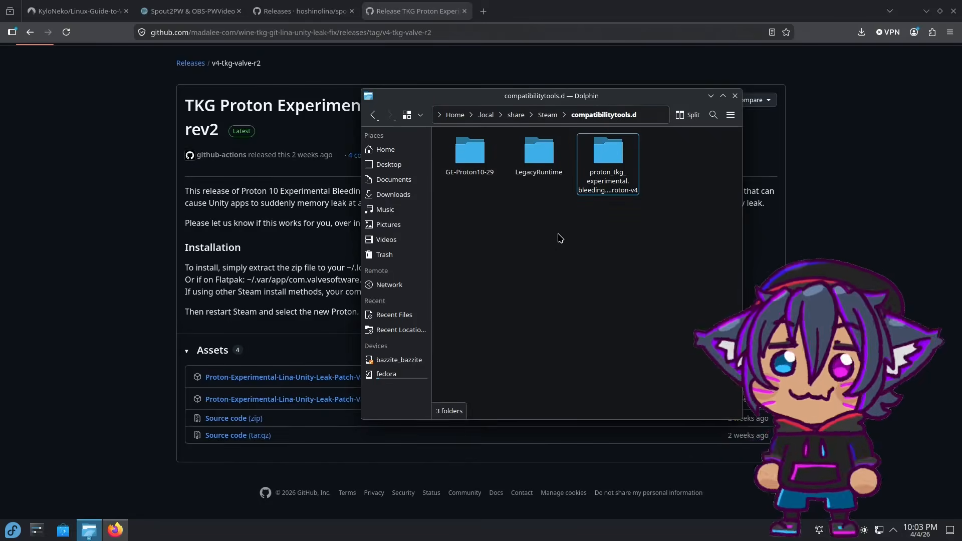
Step: Close the compatibilitytools.d window, view the repository owner's GitHub profile, and return to the Proton release page
left_click(735, 97)
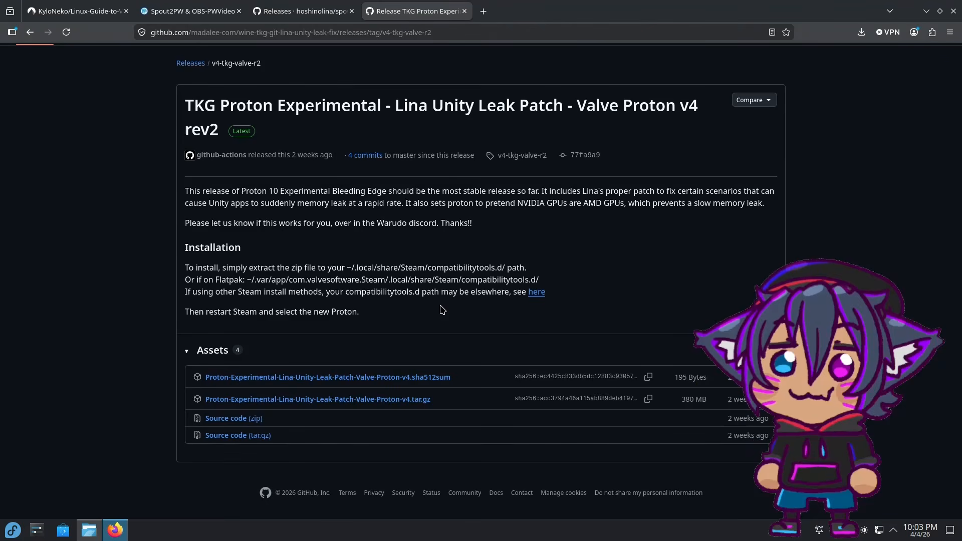
scroll(442, 309, "up", 3)
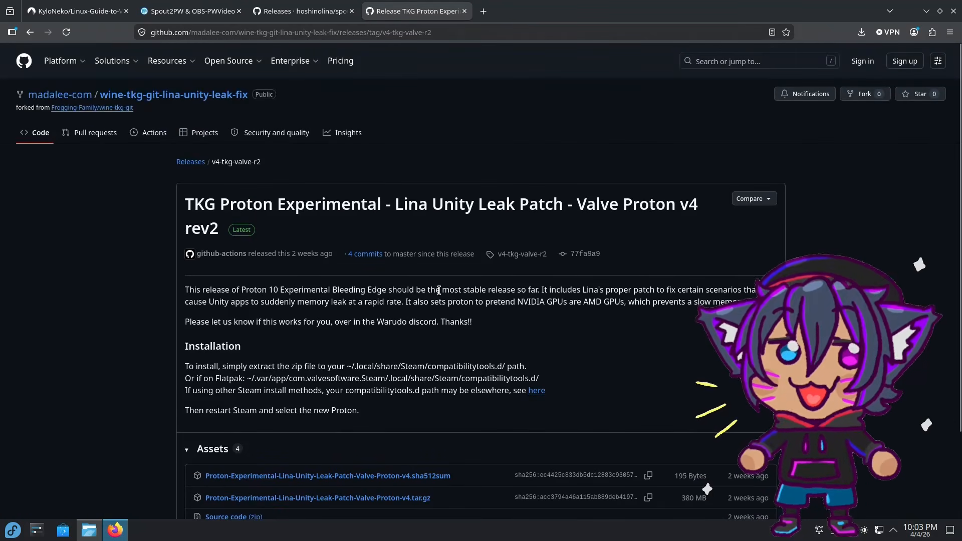
left_click(78, 95)
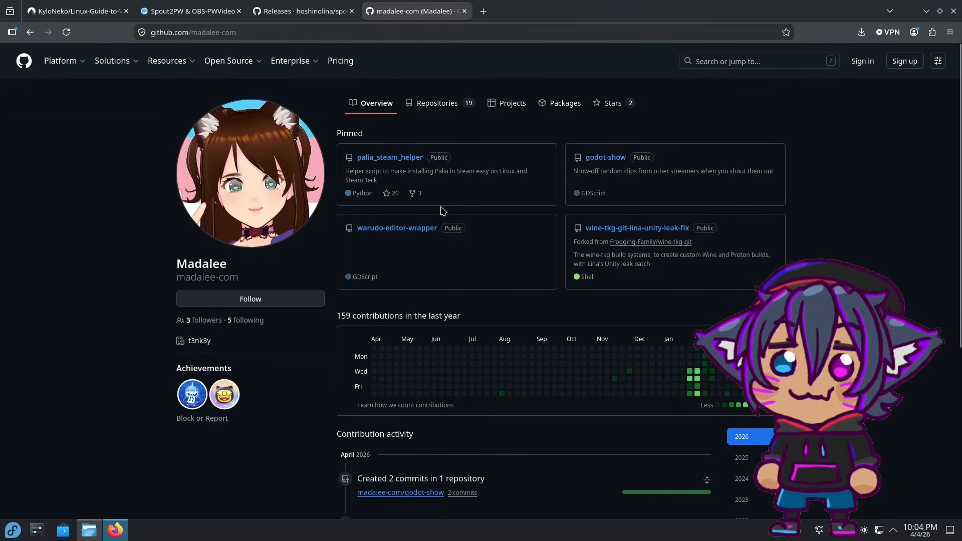
key("alt+Left")
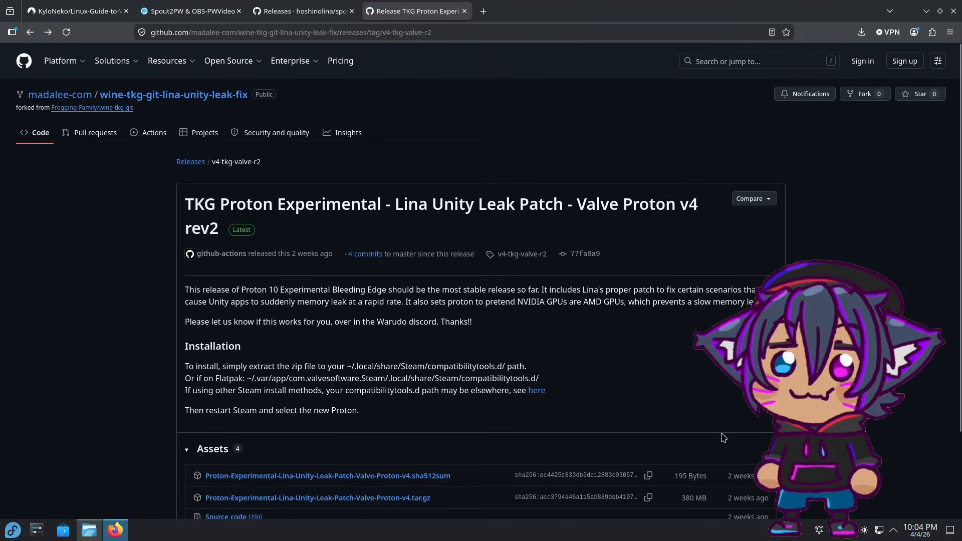
Step: Clear the browser and Home folder window off the desktop, then look over the Steam shortcut's options and the hidden tray items
left_click(926, 11)
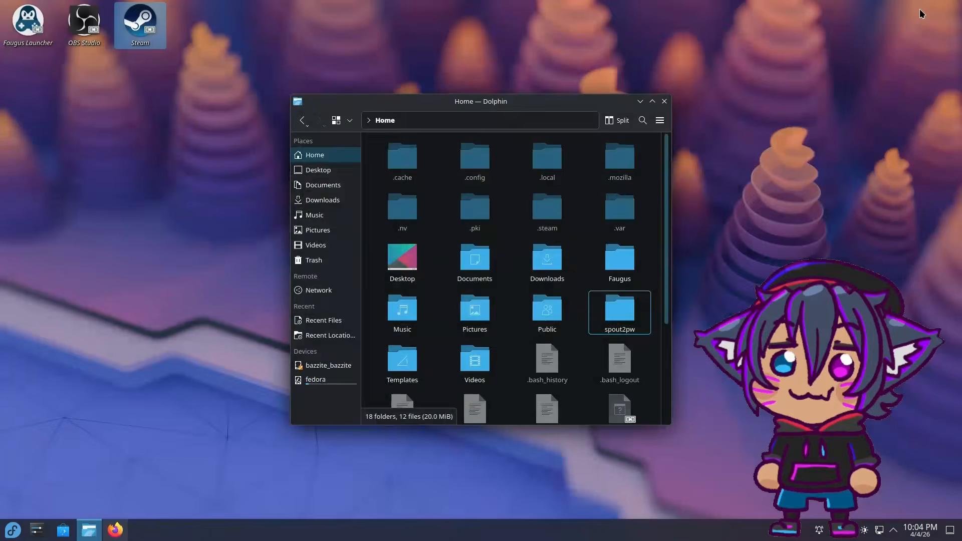
left_click(660, 104)
right_click(144, 40)
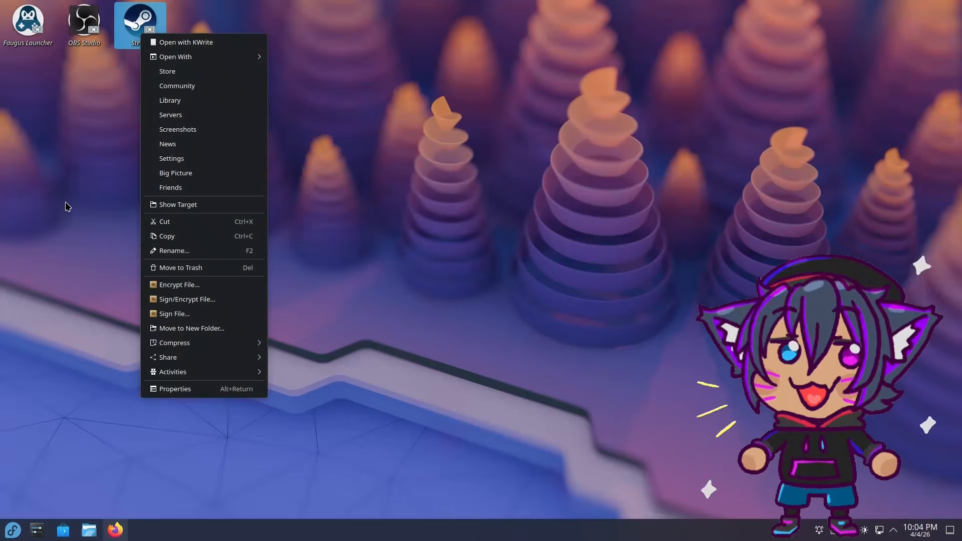
key("Escape")
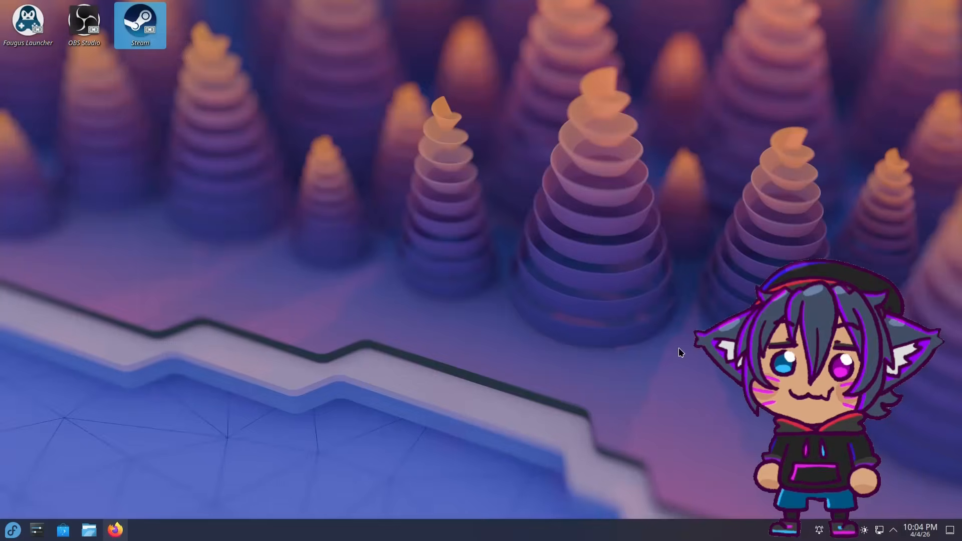
left_click(894, 532)
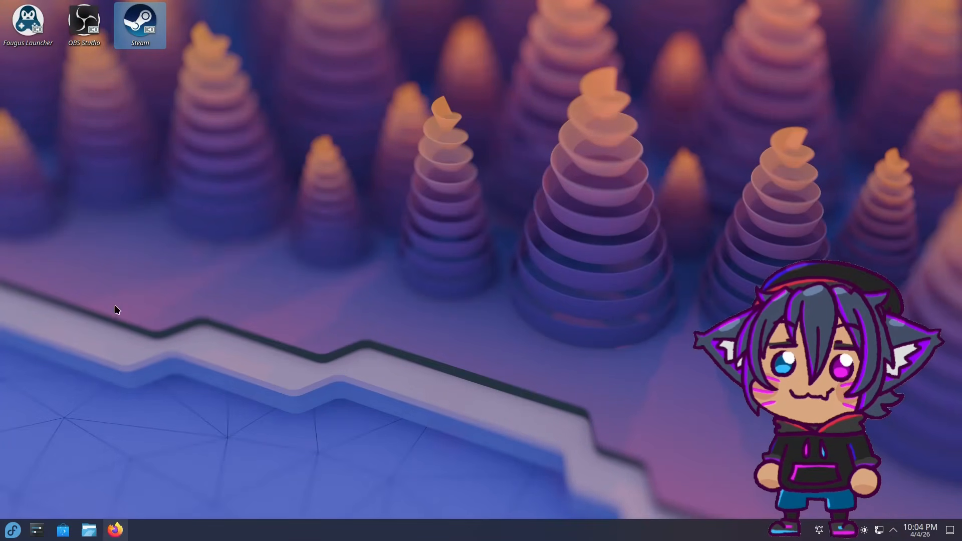
Step: Copy the launch option ~/spout2pw/spout2pw.sh %command% from the Quick Start section of the Spout2PW website in Firefox
left_click(111, 533)
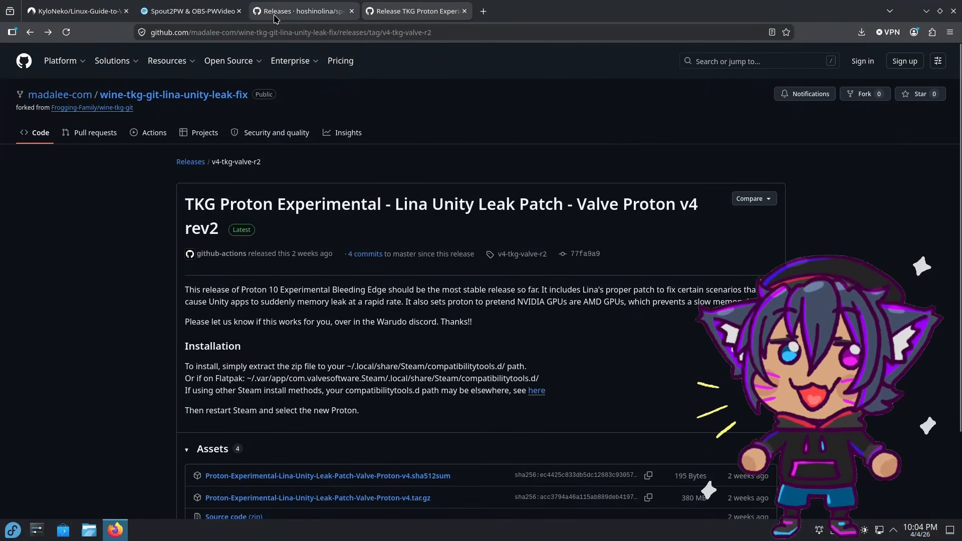
left_click(190, 11)
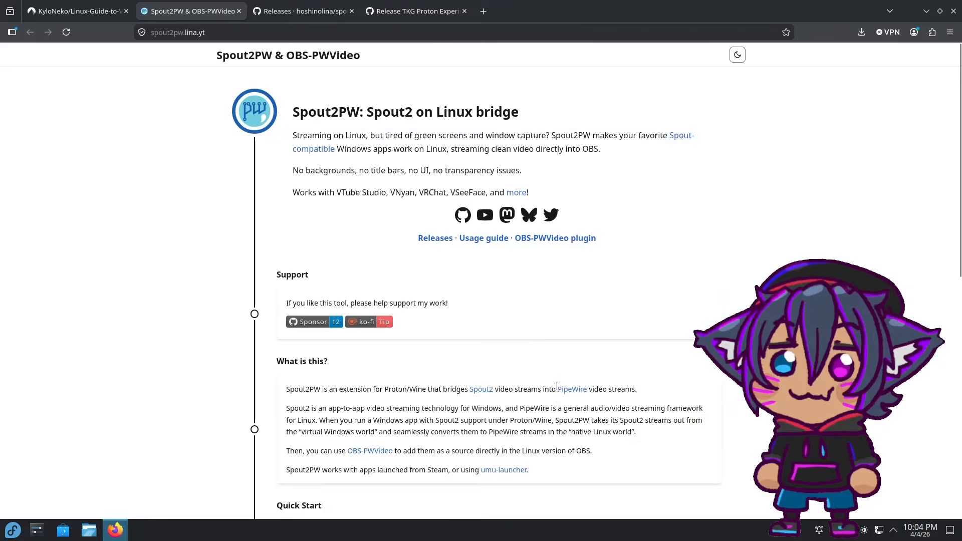
scroll(557, 389, "down", 5)
scroll(557, 390, "down", 3)
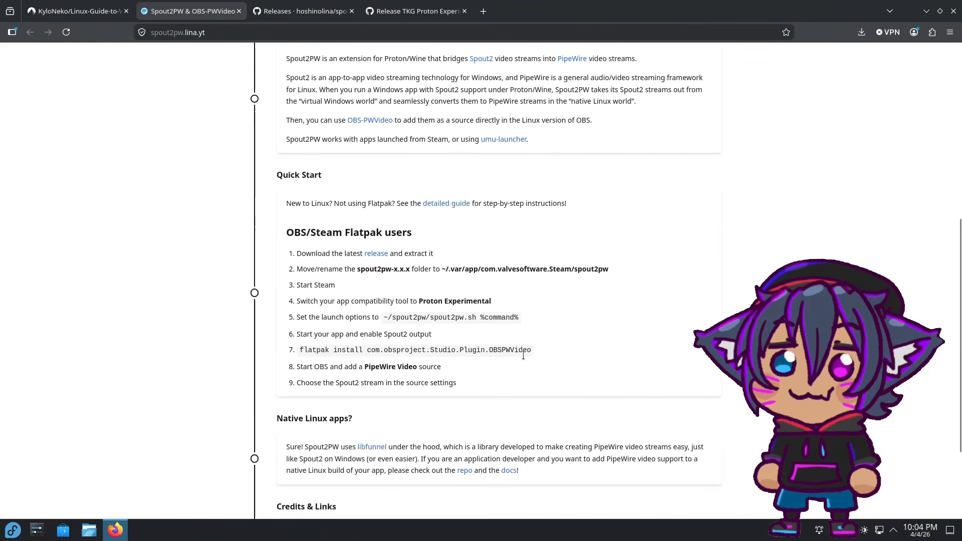
left_click_drag(518, 317, 383, 318)
right_click(385, 318)
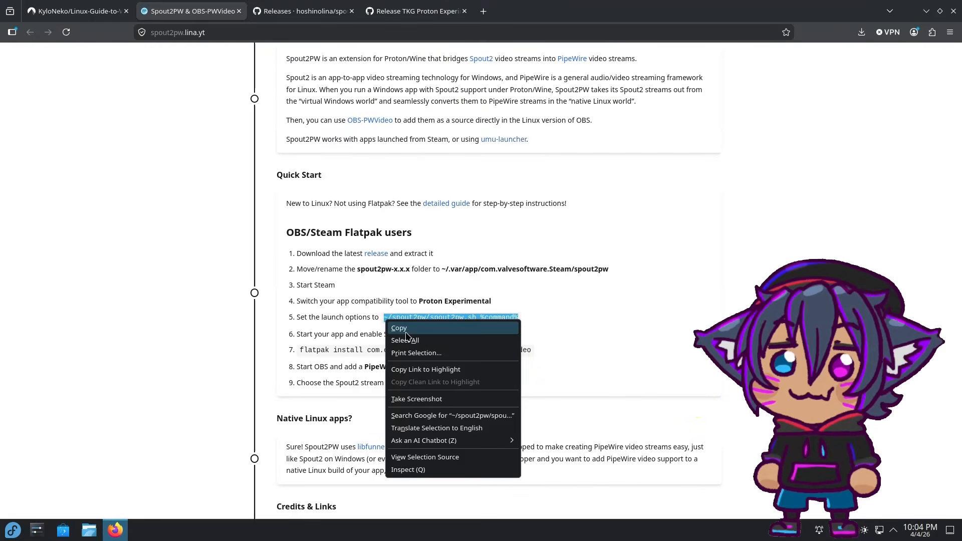
left_click(415, 329)
left_click(453, 326)
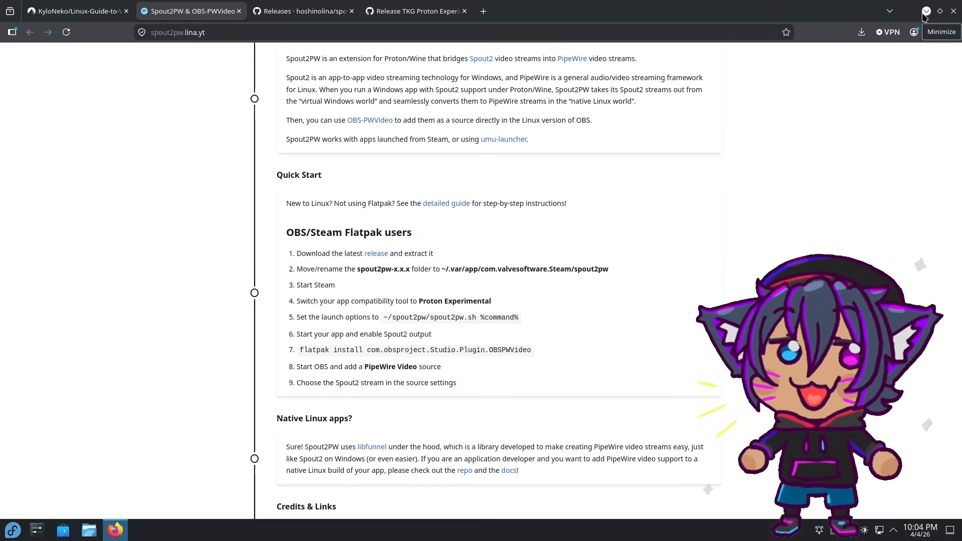
Step: Minimize the browser, launch OBS Studio from the desktop, and dismiss its screen sharing request
scroll(809, 170, "up", 5)
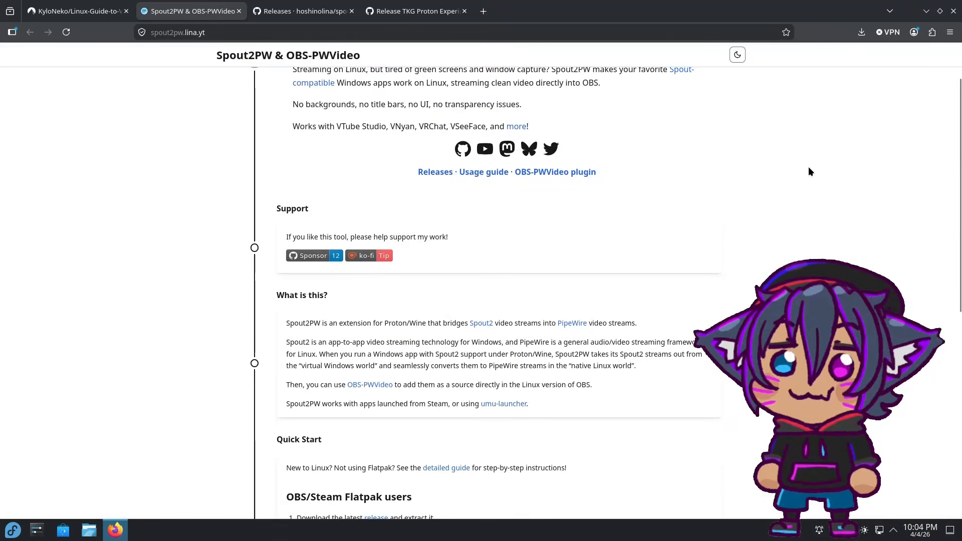
scroll(807, 169, "up", 2)
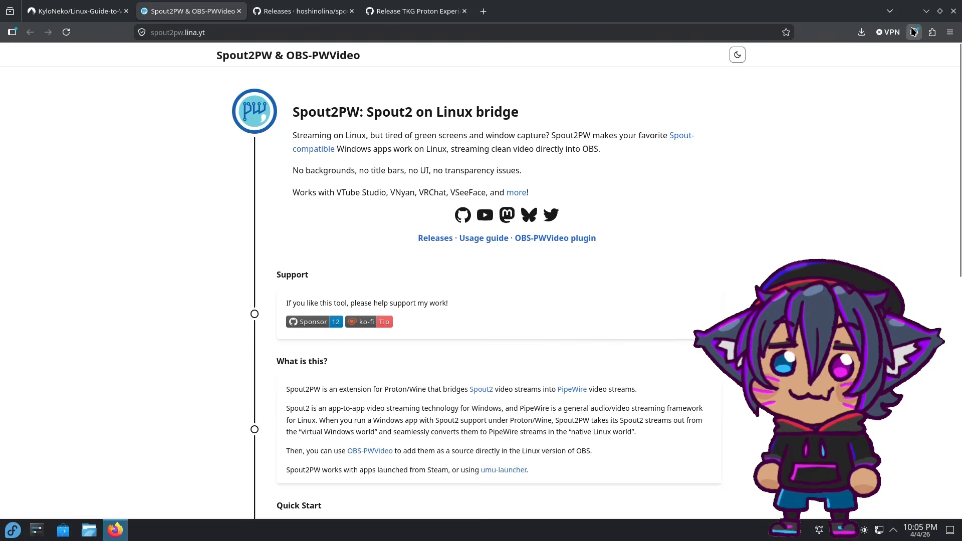
left_click(926, 11)
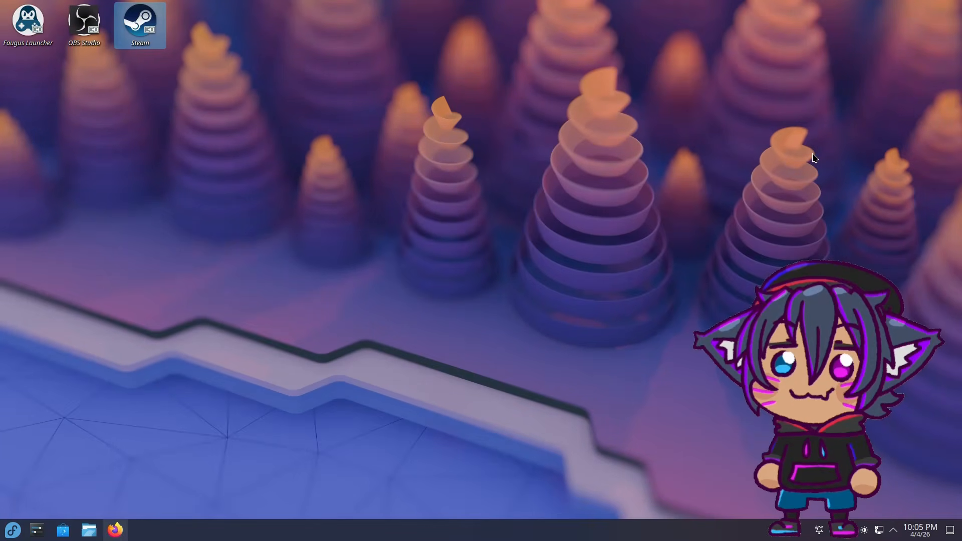
double_click(79, 43)
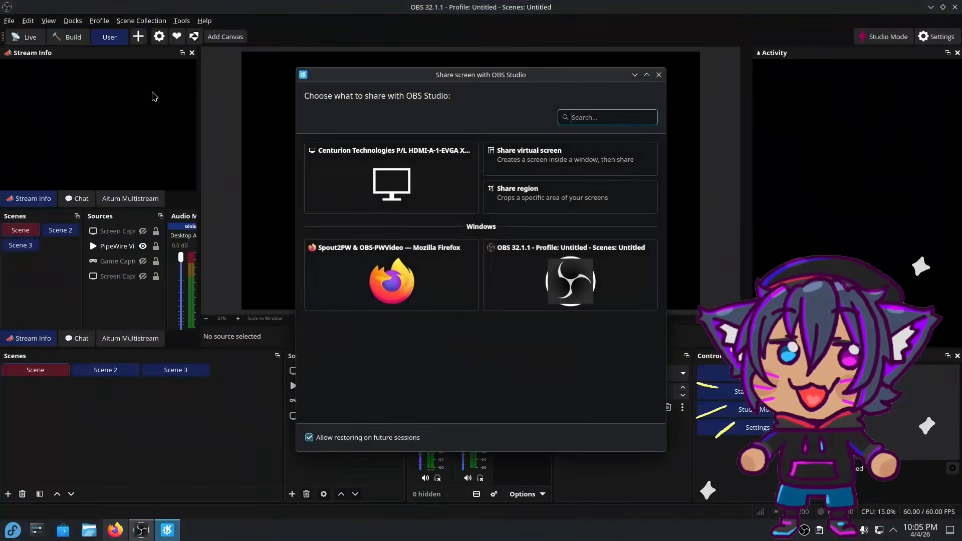
left_click(659, 75)
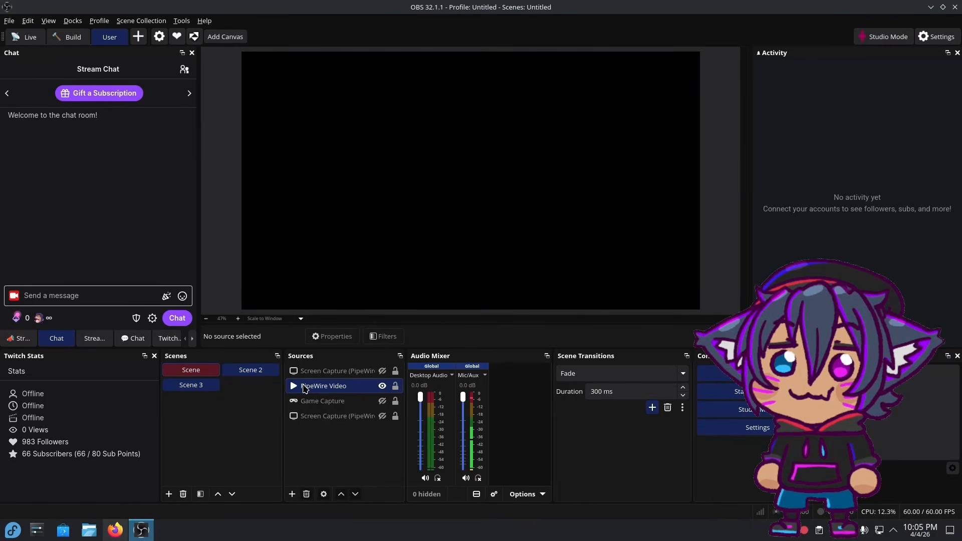
Step: Examine which stream the PipeWire Video source can use in its properties, close them without changes, and minimize OBS Studio
double_click(304, 389)
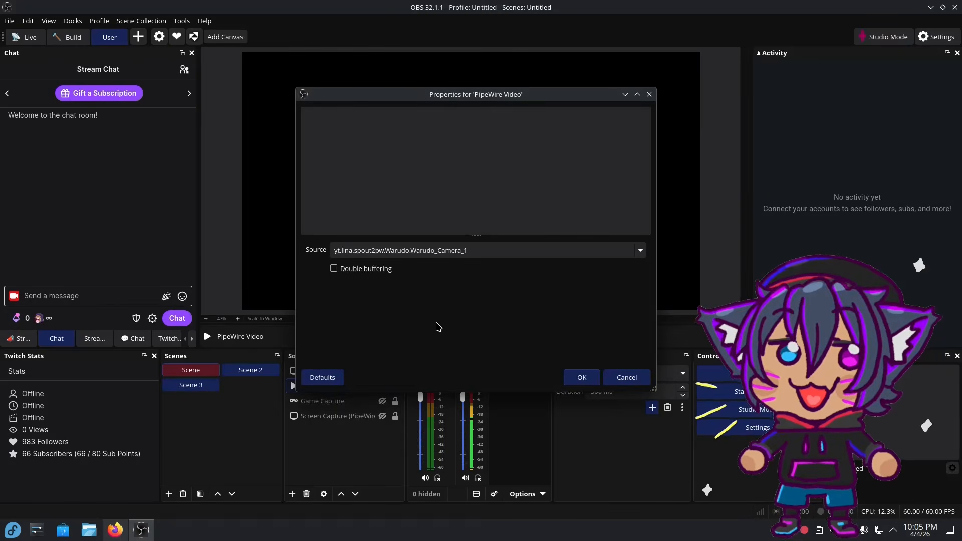
left_click(398, 252)
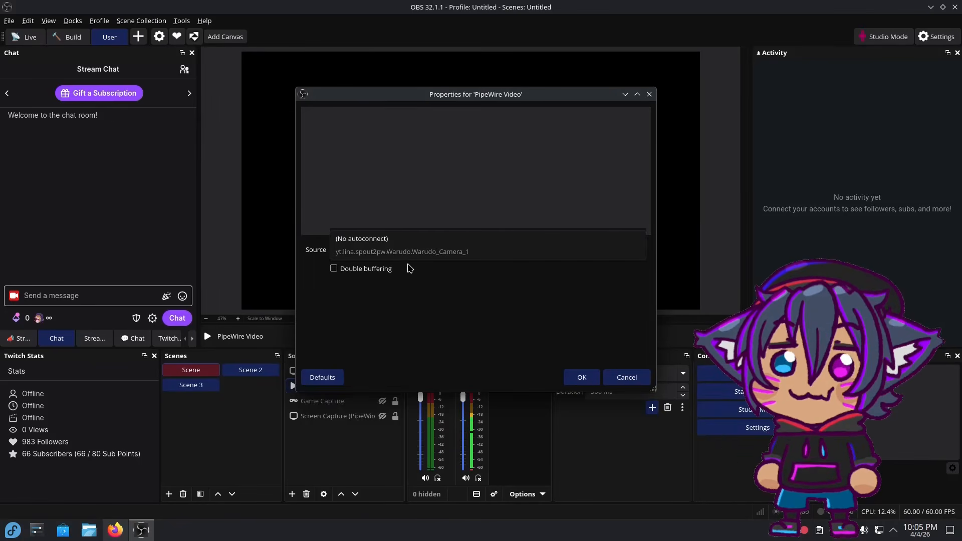
left_click(393, 252)
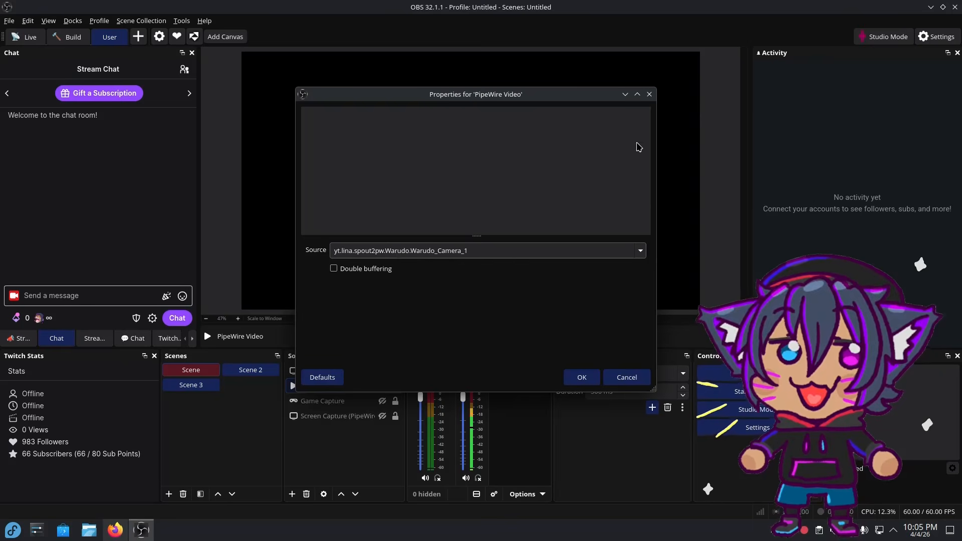
left_click(649, 94)
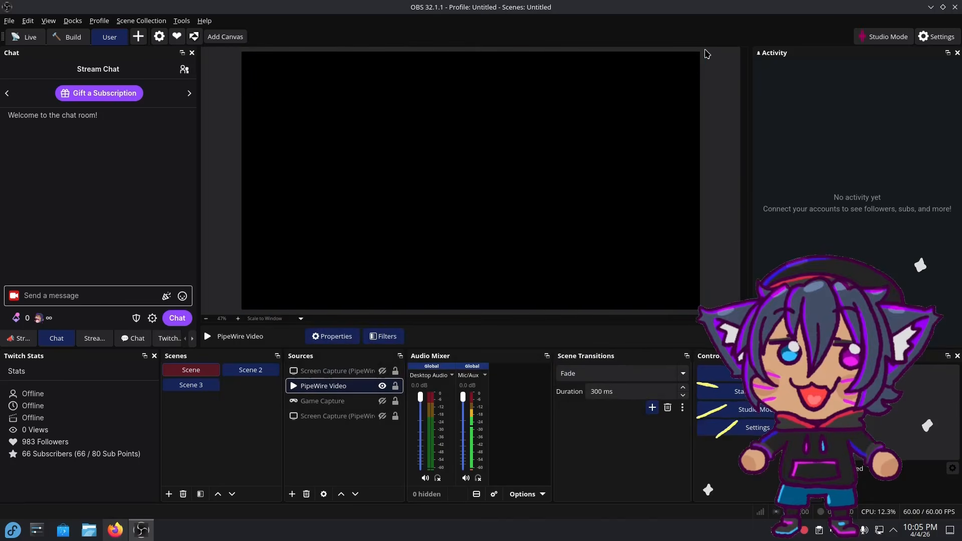
left_click(930, 8)
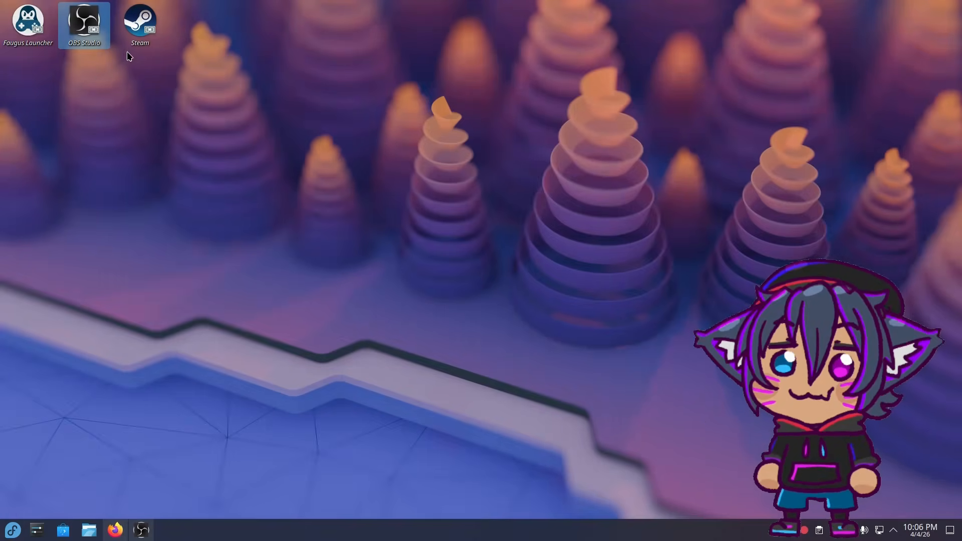
Step: Launch Steam from the desktop, find Warudo in the library's installed programs, and show its properties
double_click(135, 36)
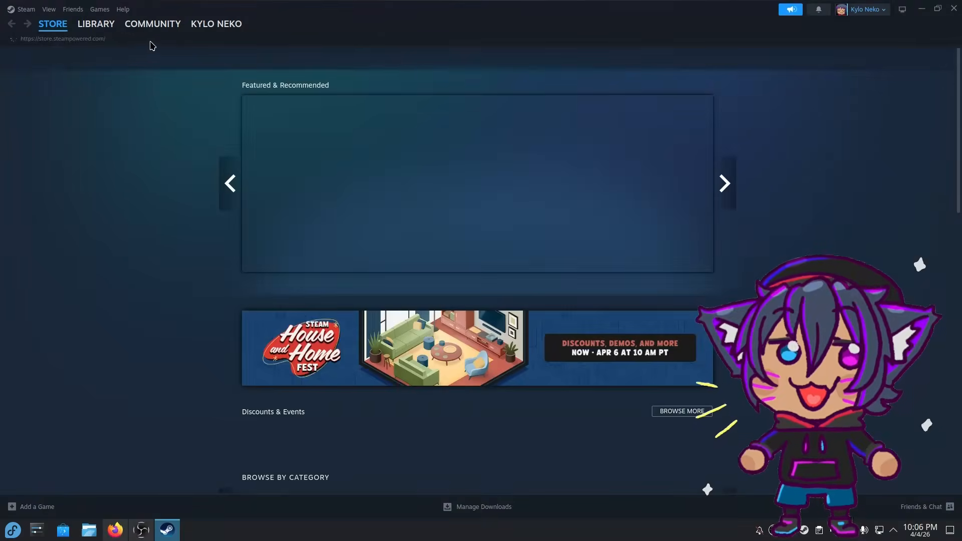
left_click(105, 29)
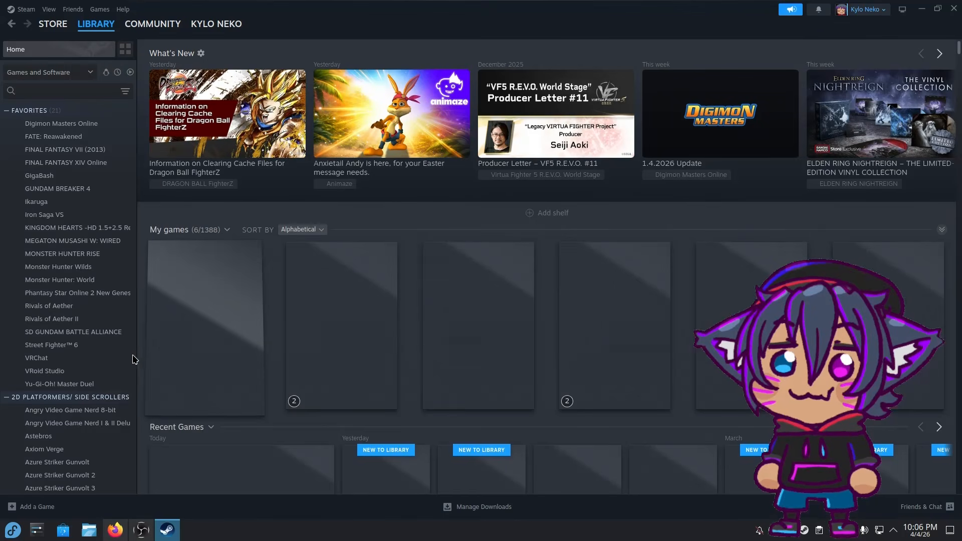
left_click(75, 299)
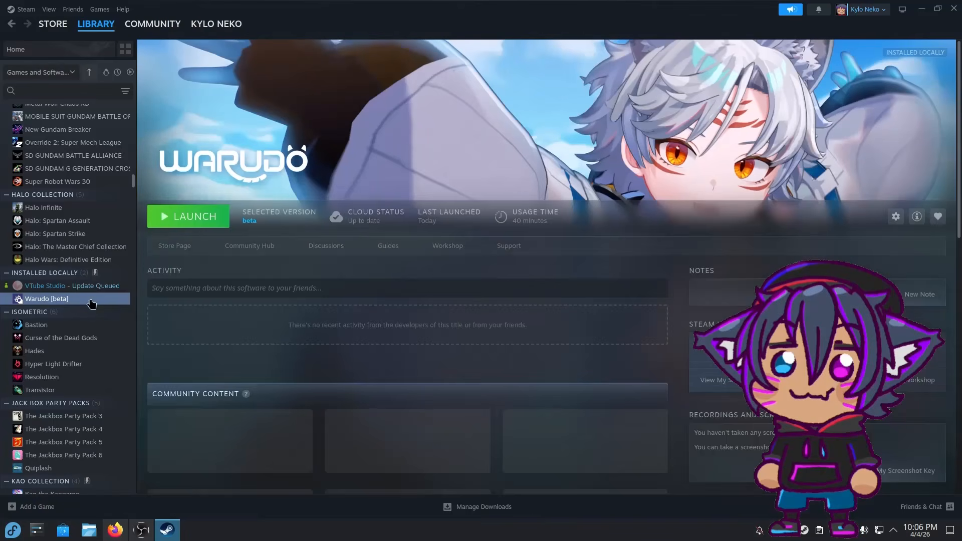
left_click(900, 221)
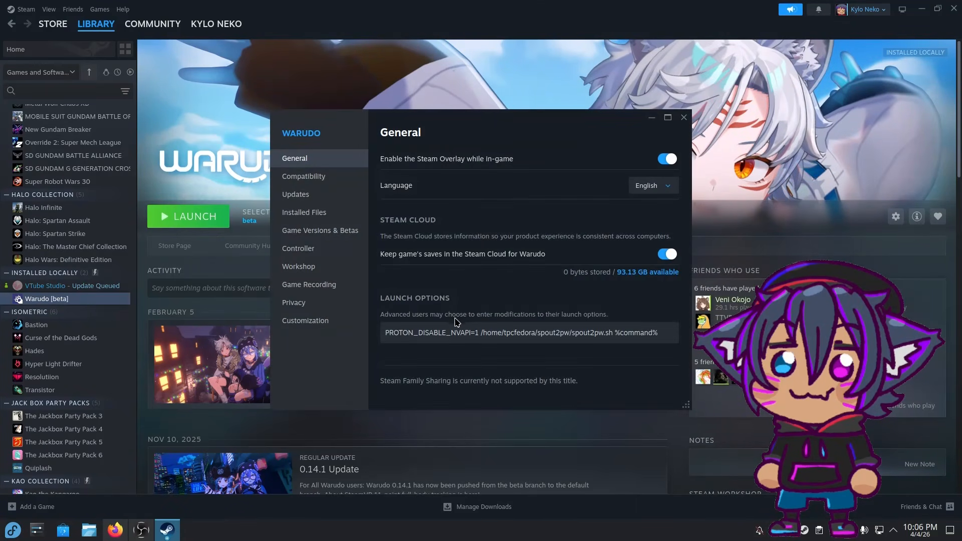
Step: Replace Warudo's existing launch options with ~/spout2pw/spout2pw.sh %command%
left_click(471, 332)
key("ctrl+a")
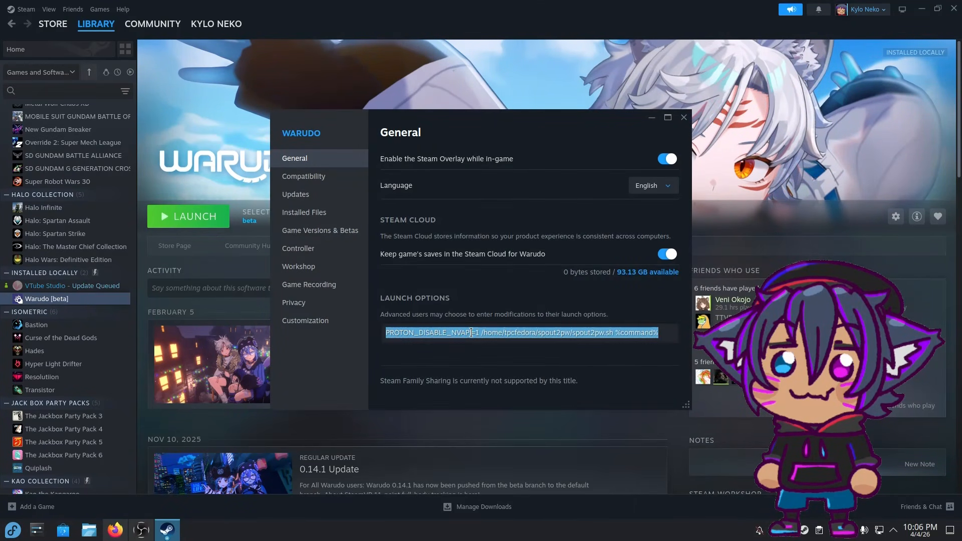
right_click(471, 332)
left_click(605, 326)
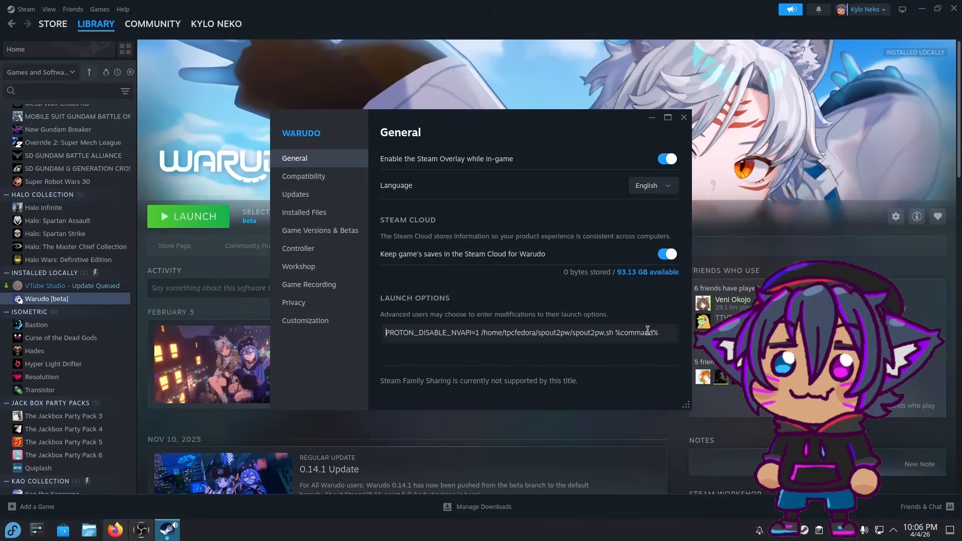
left_click_drag(664, 332, 364, 339)
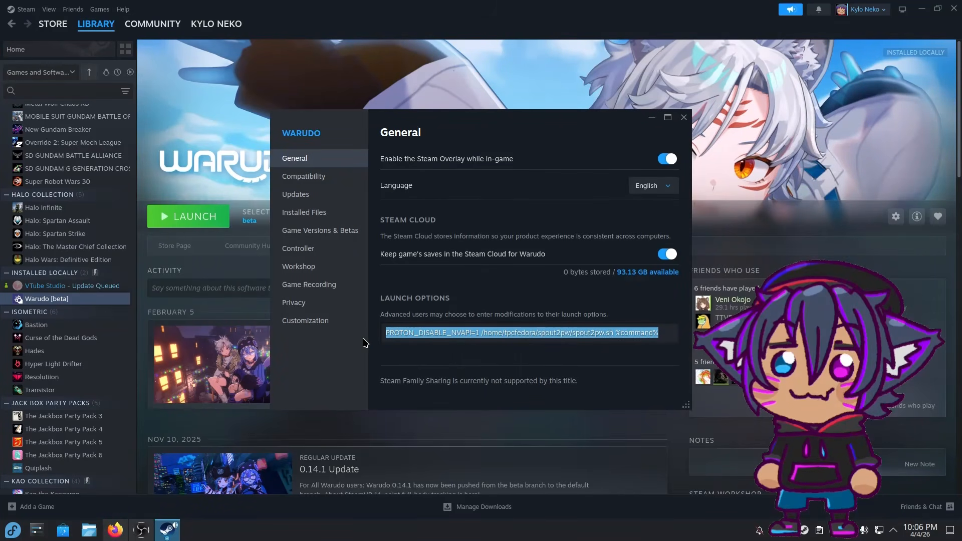
key("BackSpace")
type("~/spout2pw/spout2pw.sh %command%")
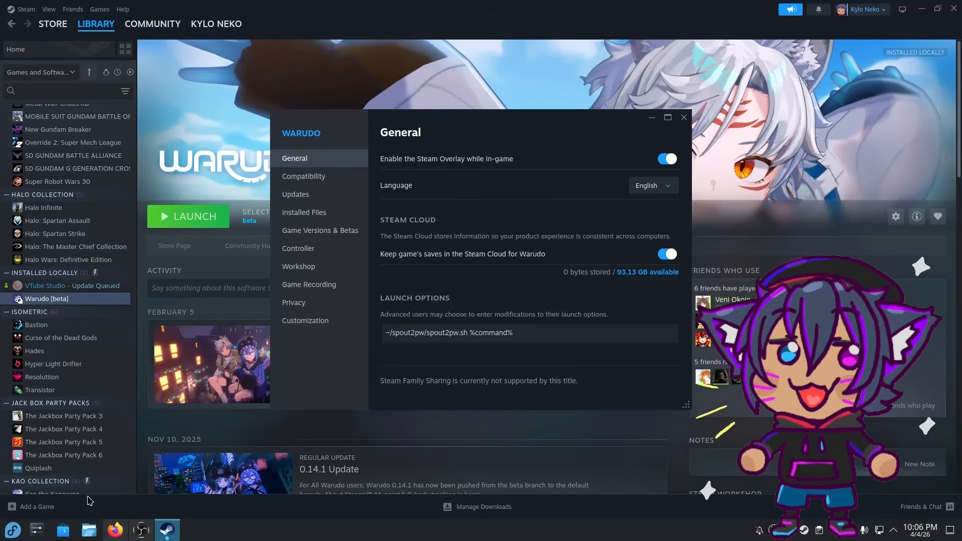
Step: Look up the full path of the spout2pw folder inside Home in the file manager, then close that window
left_click(89, 530)
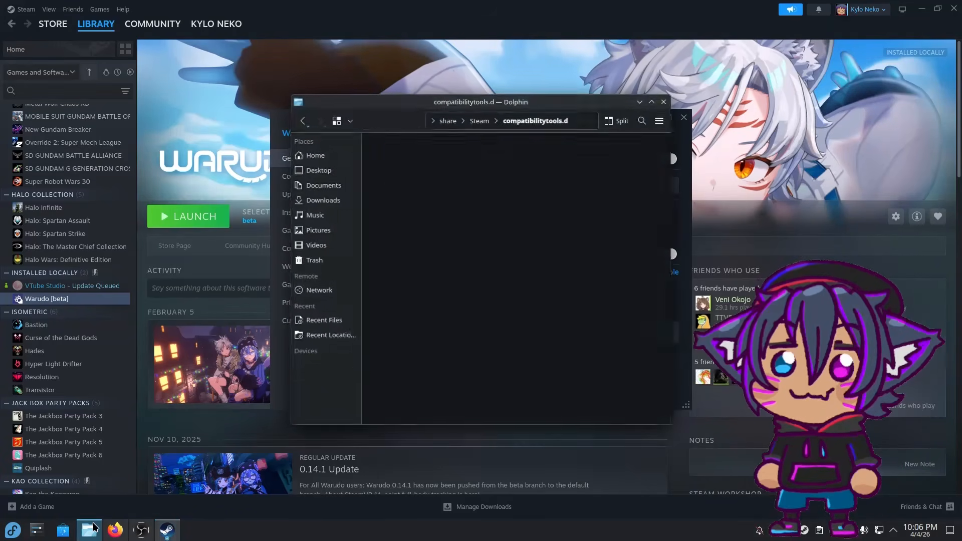
left_click(330, 156)
left_click(432, 120)
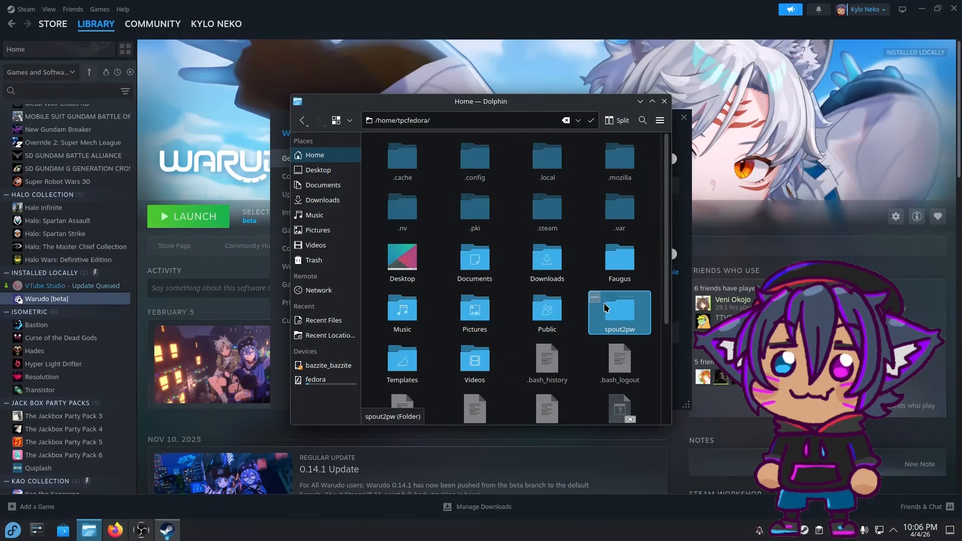
double_click(620, 311)
left_click(483, 121)
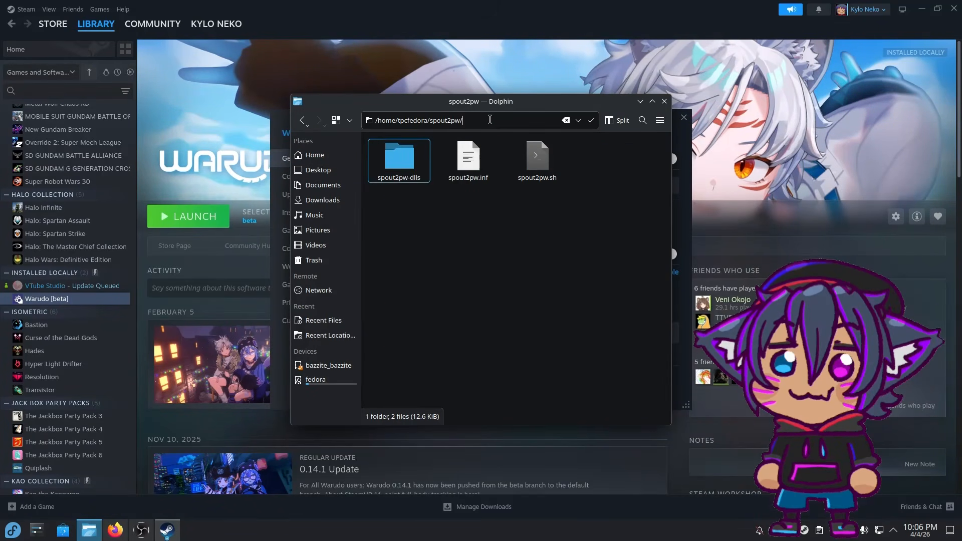
left_click_drag(489, 120, 373, 123)
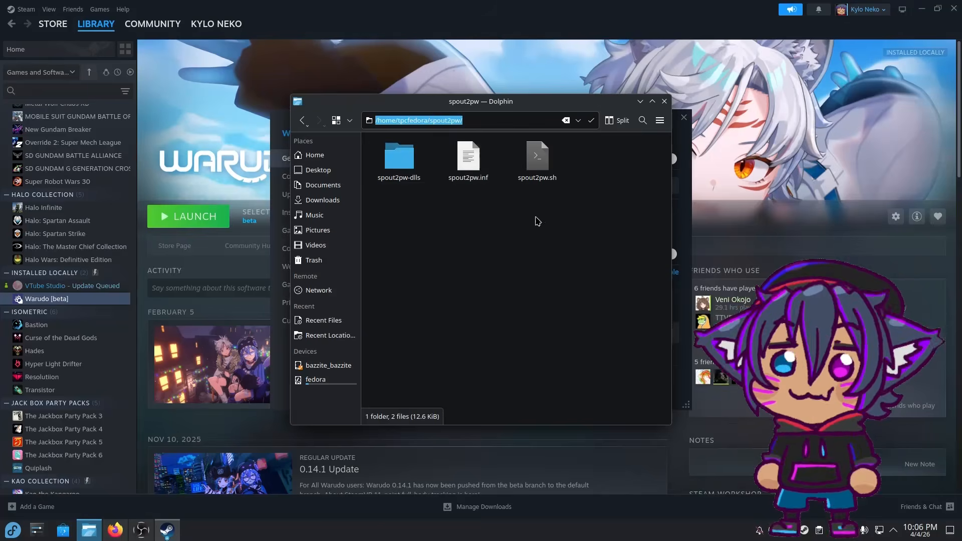
left_click(577, 277)
left_click(664, 100)
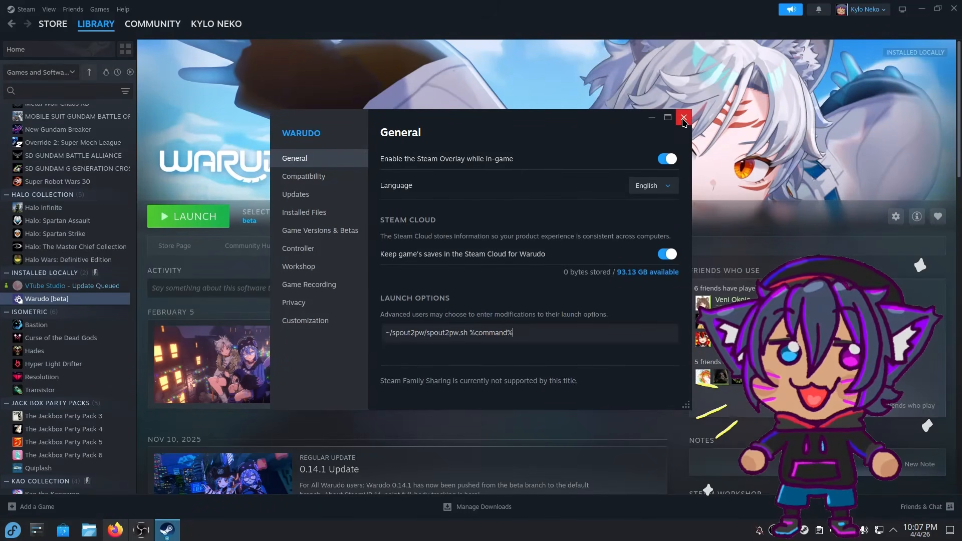
Step: Switch Warudo's forced Steam Play compatibility tool to Proton Experimental, and change it back to the TKG-proton-experimental bleeding edge build
left_click(312, 184)
left_click(398, 186)
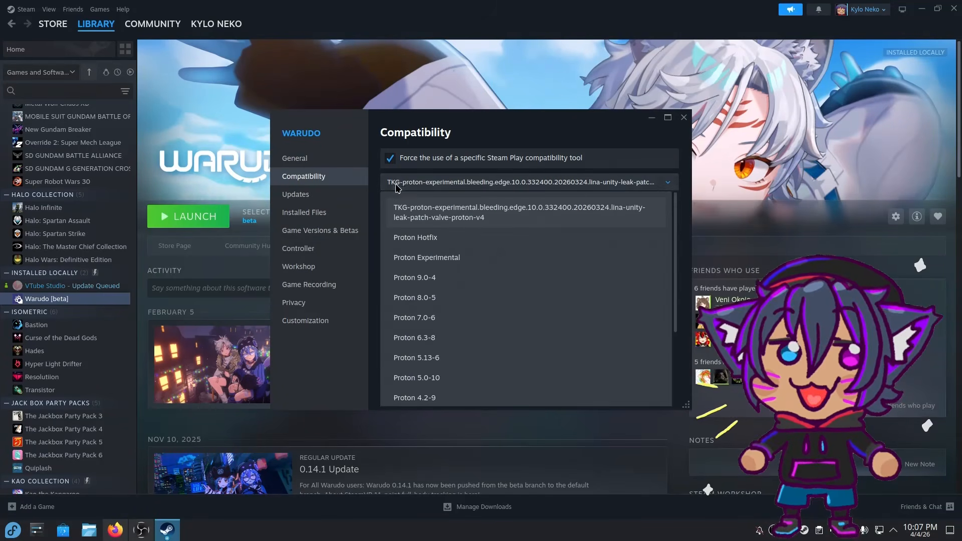
left_click(419, 257)
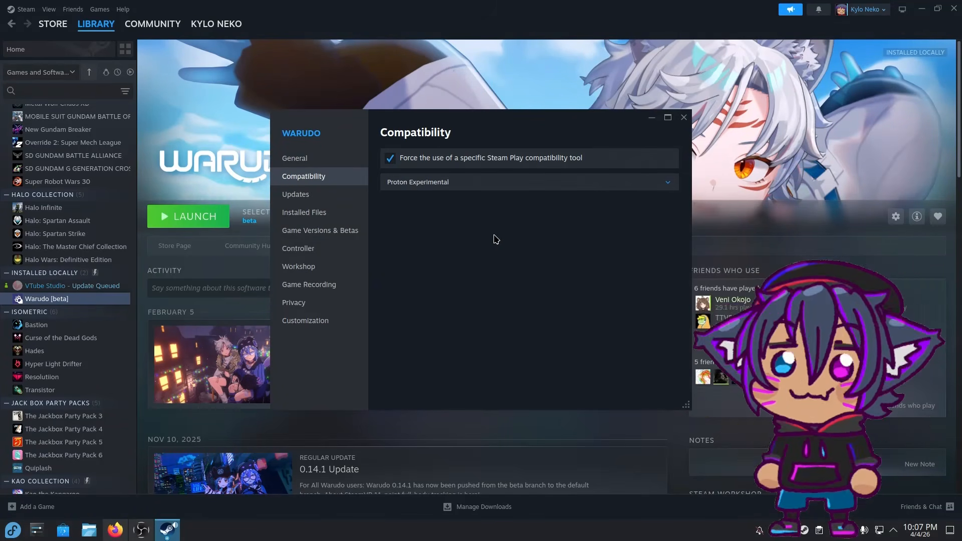
left_click(458, 190)
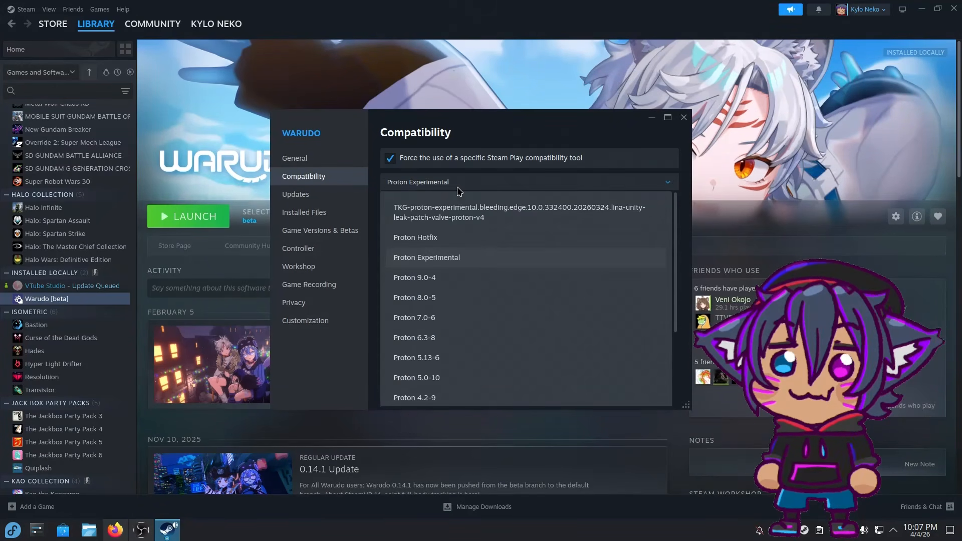
left_click(450, 218)
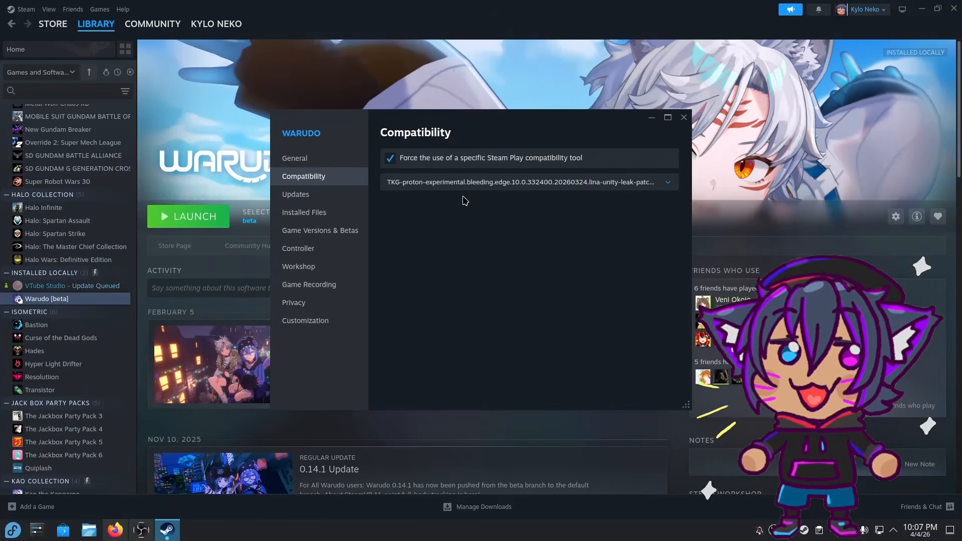
Step: Turn Warudo's forced compatibility tool off and on again, select TKG-proton-experimental.bleeding.edge.10.0.332400.20260324.lina-unity-leak-patch-valve-proton-v4, and close the properties
double_click(393, 163)
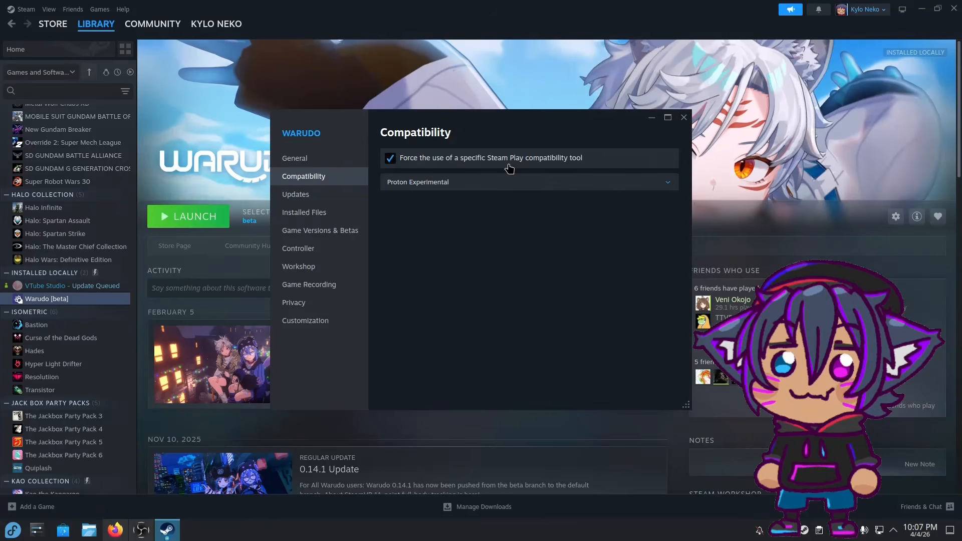
left_click(461, 182)
left_click(457, 220)
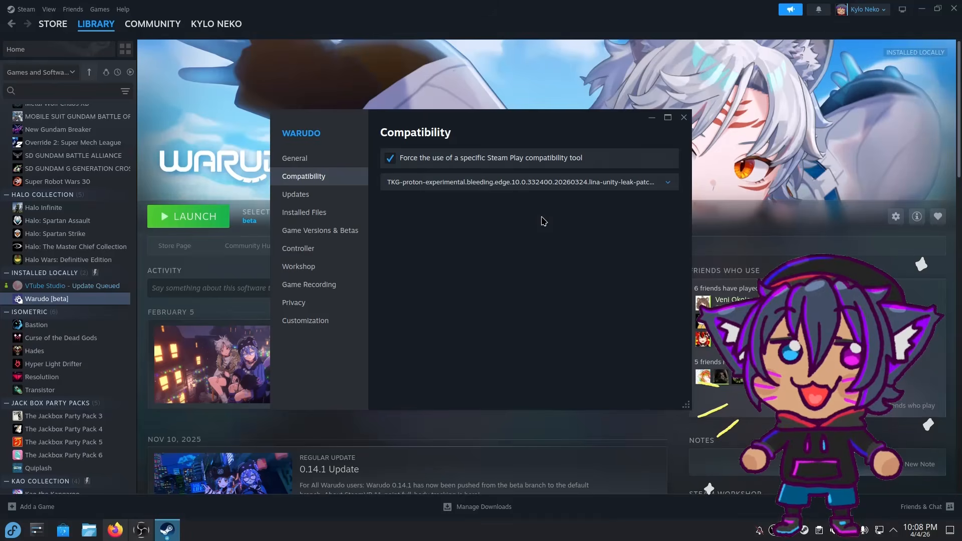
left_click(683, 117)
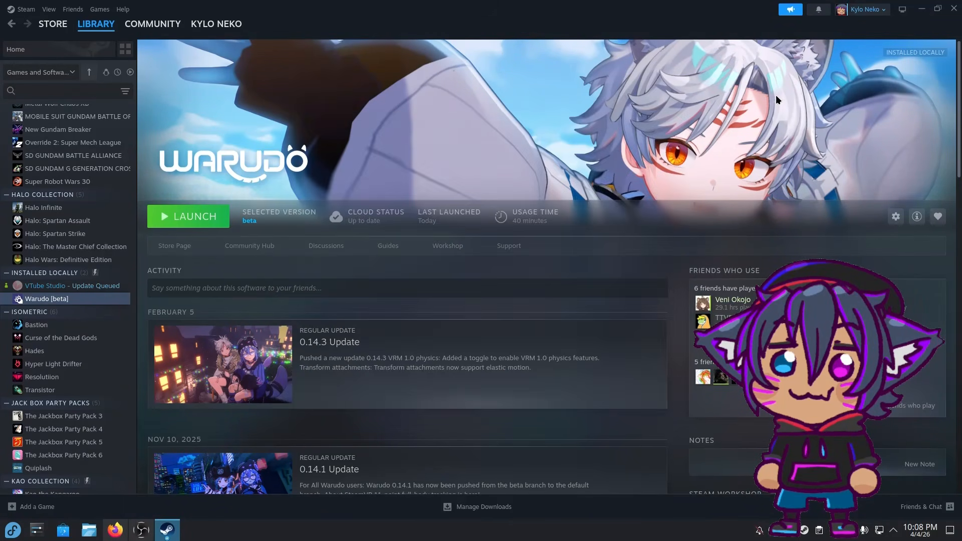
Step: Minimize Steam, open Faugus Launcher, and set vnyan's Proton version to the proton_tkg_experimental.bleeding.edge build
left_click(922, 10)
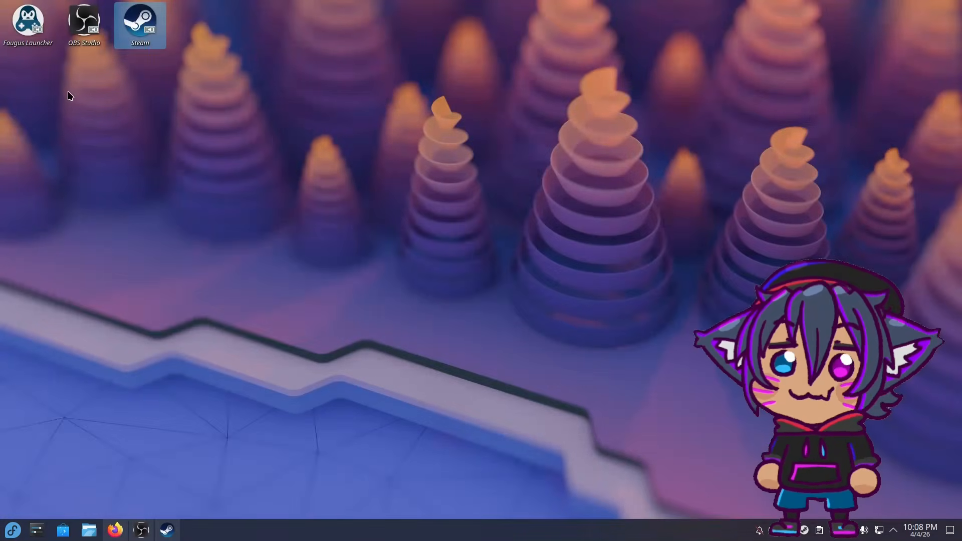
double_click(36, 40)
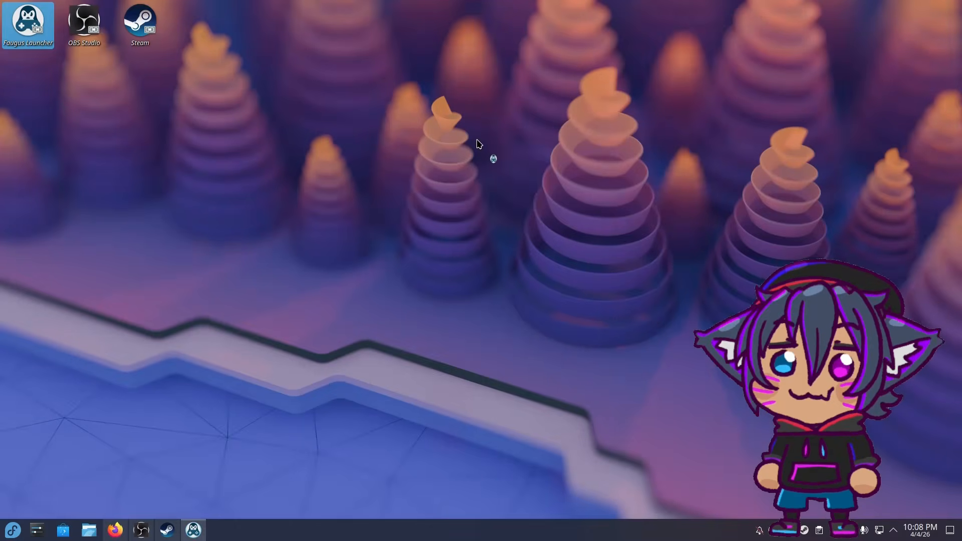
left_click(490, 195)
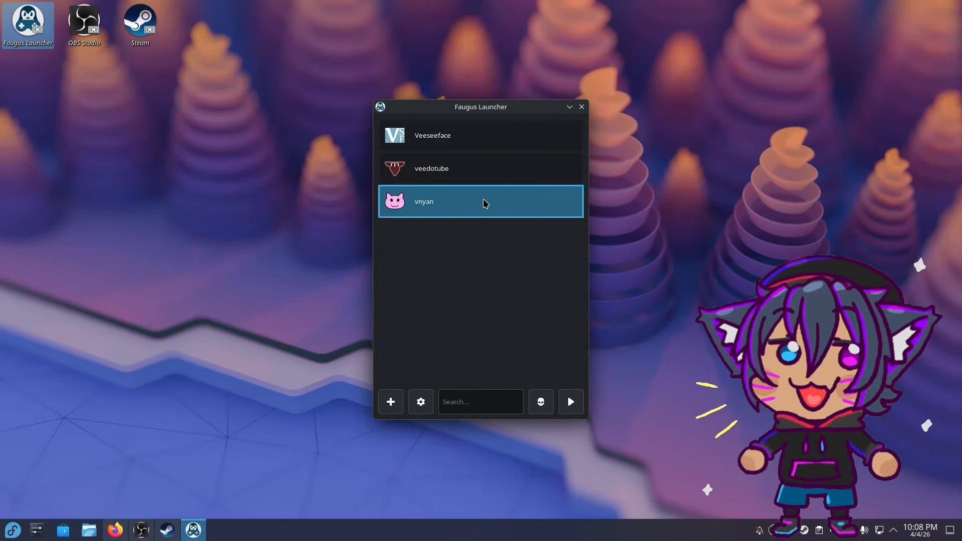
right_click(449, 208)
left_click(466, 253)
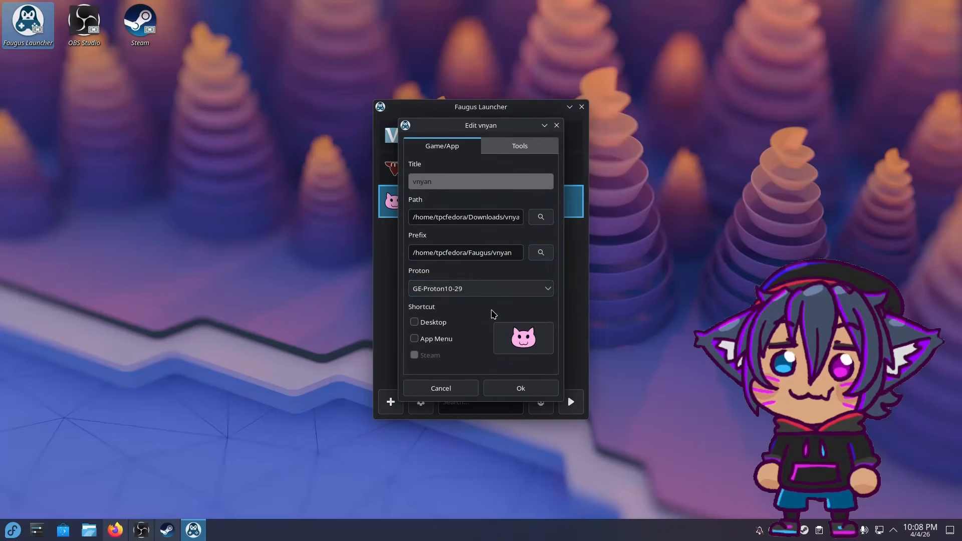
left_click(457, 289)
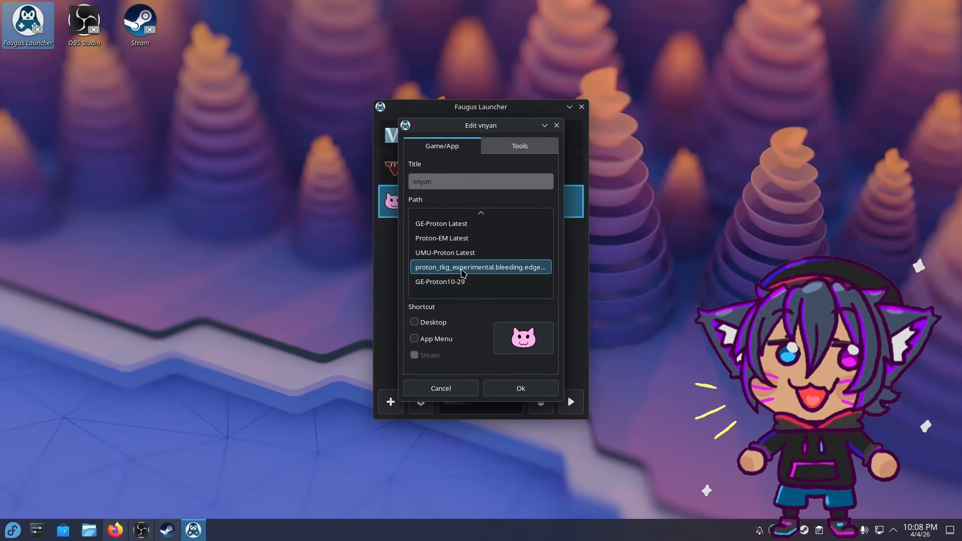
left_click(457, 273)
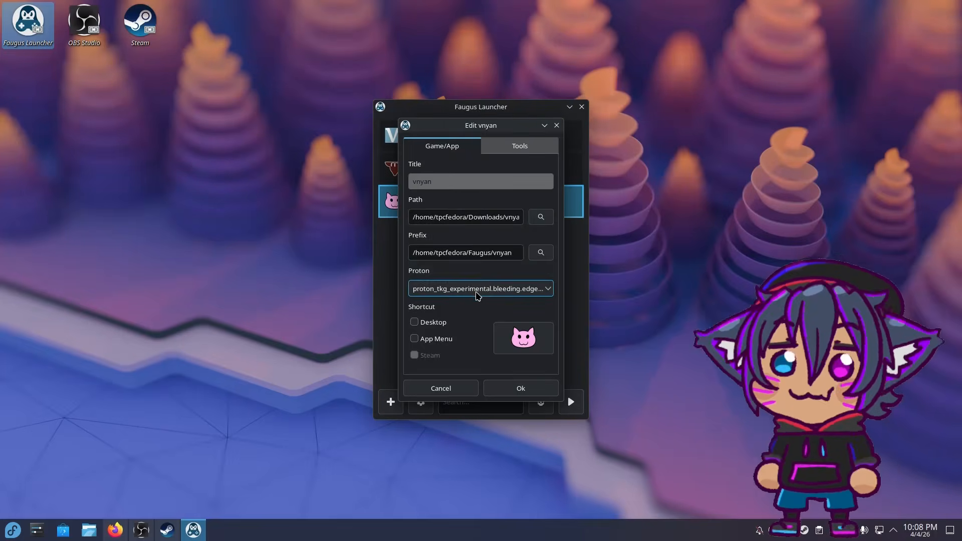
left_click(521, 387)
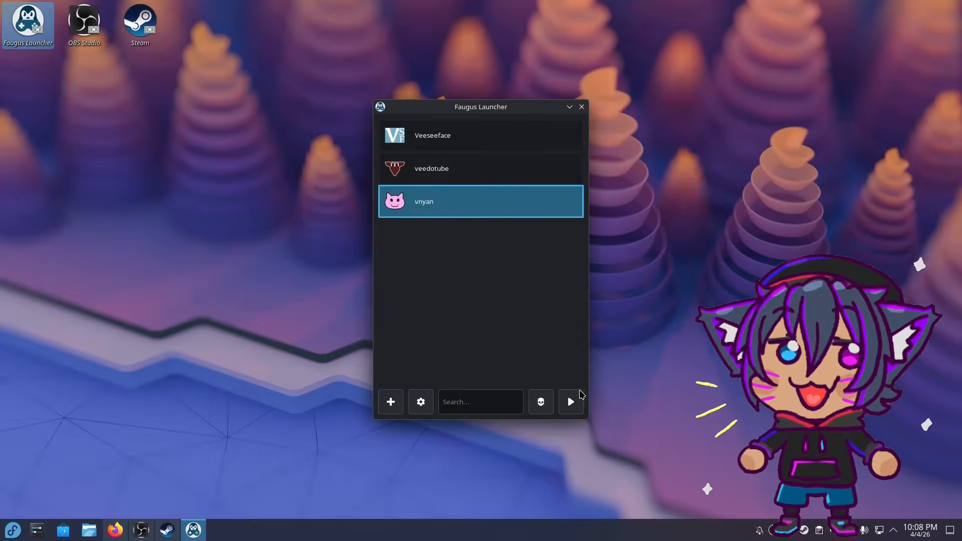
Step: Launch vnyan from Faugus Launcher and start choosing an avatar file in its welcome wizard
left_click(571, 402)
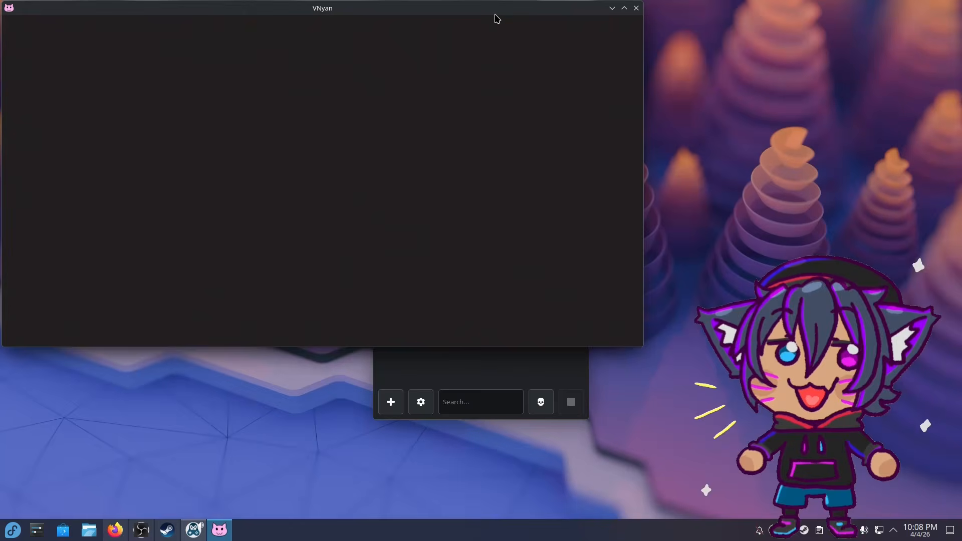
left_click_drag(495, 16, 613, 43)
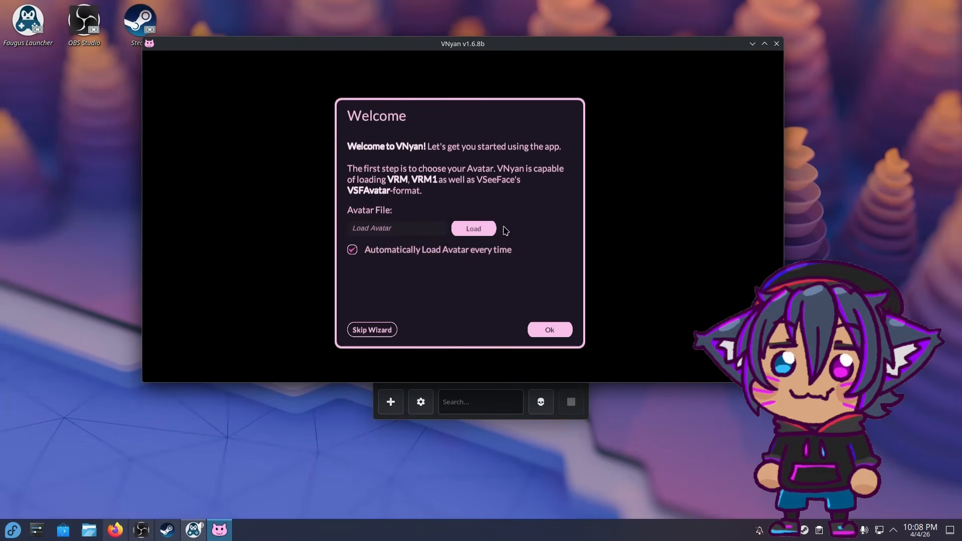
left_click(465, 230)
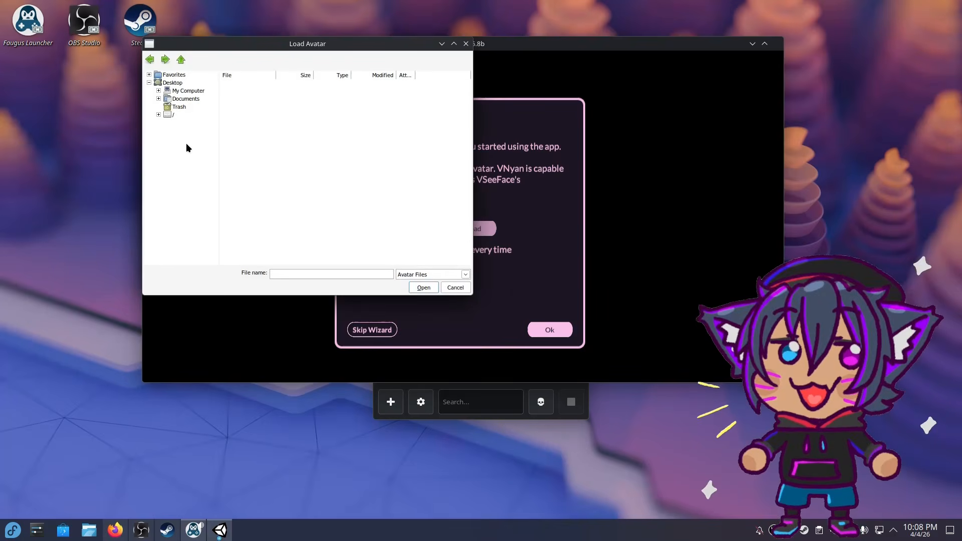
left_click(170, 115)
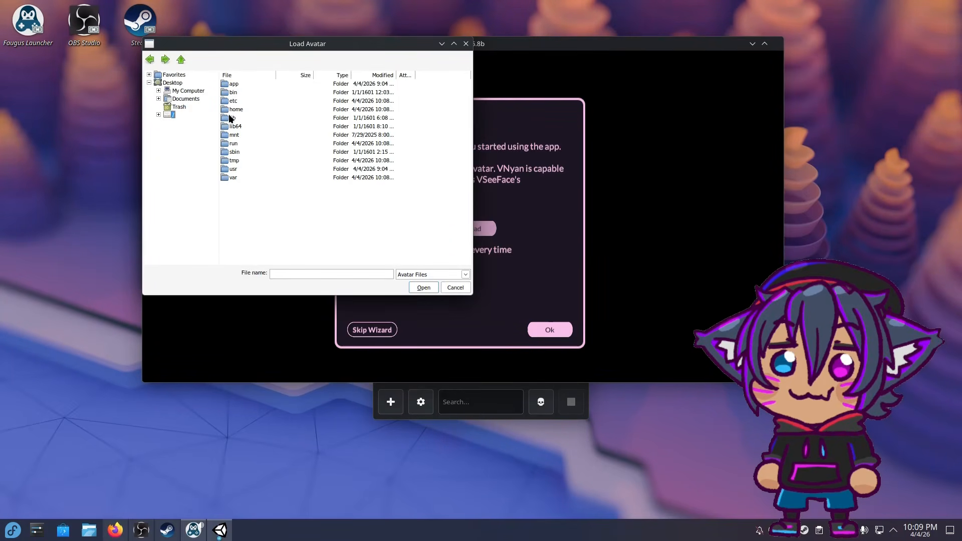
double_click(231, 178)
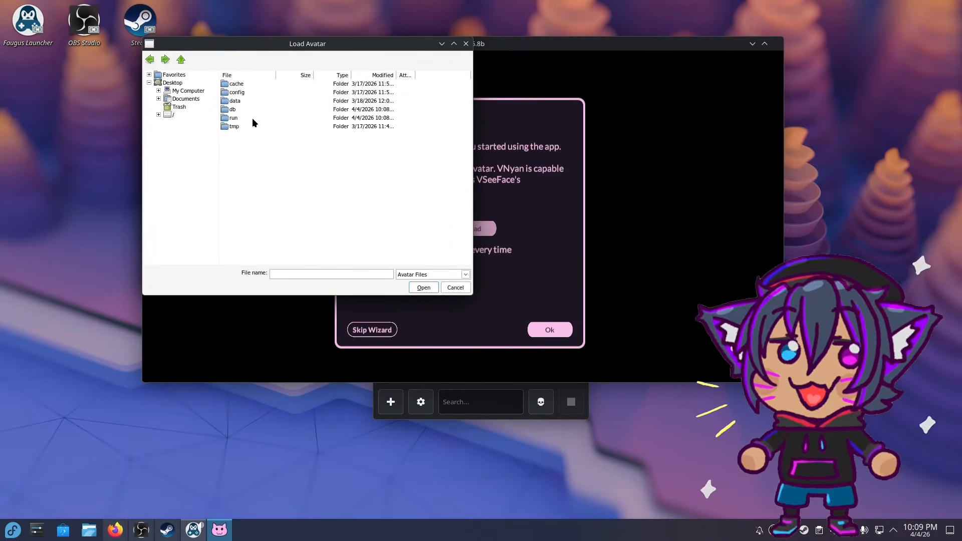
left_click(181, 59)
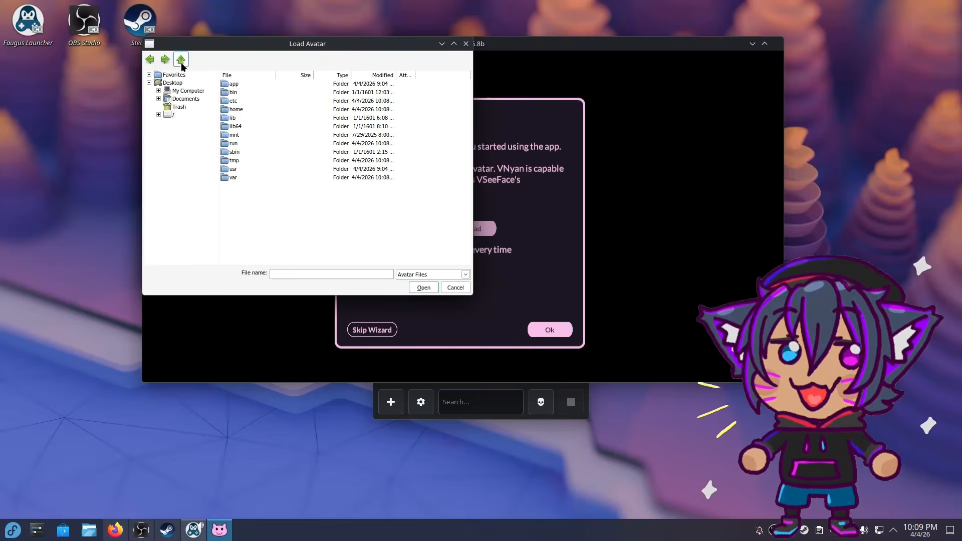
double_click(239, 109)
double_click(241, 83)
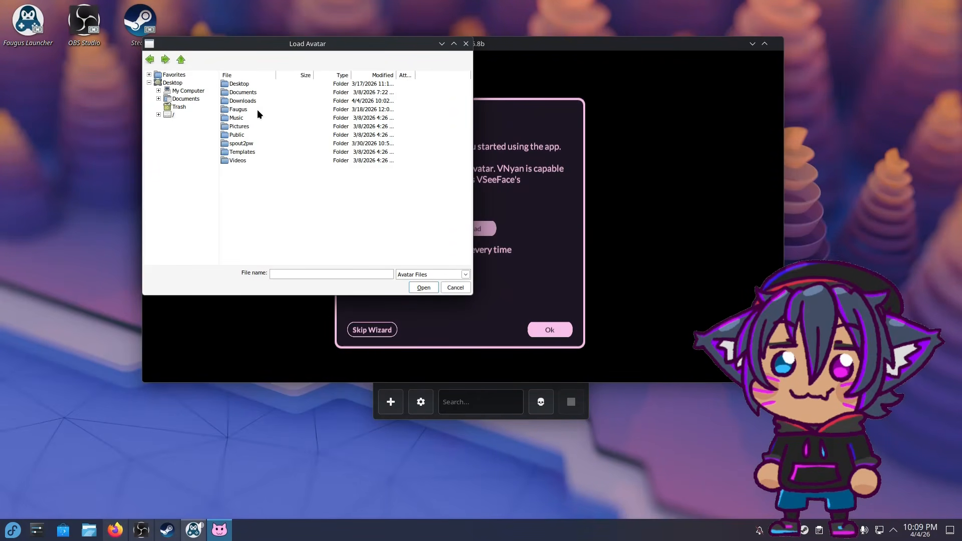
Step: Load the avatar Mushy.vrm from the Downloads folder under home, and skip the wizard's streaming interactions setup
double_click(171, 116)
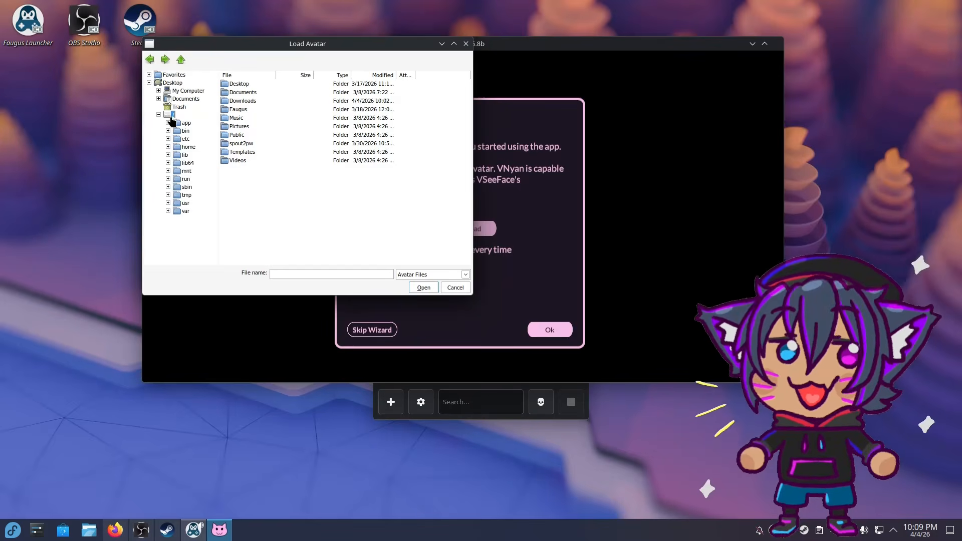
double_click(184, 147)
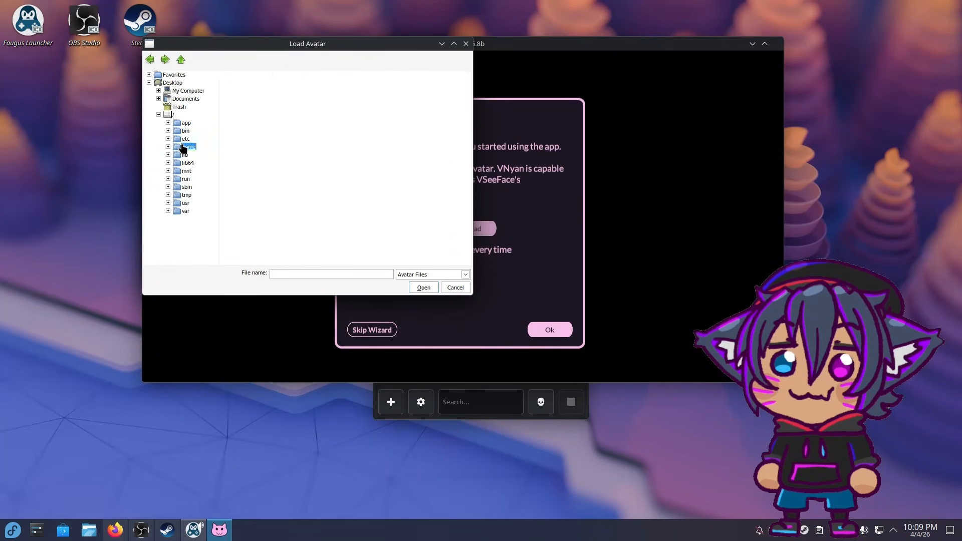
double_click(232, 84)
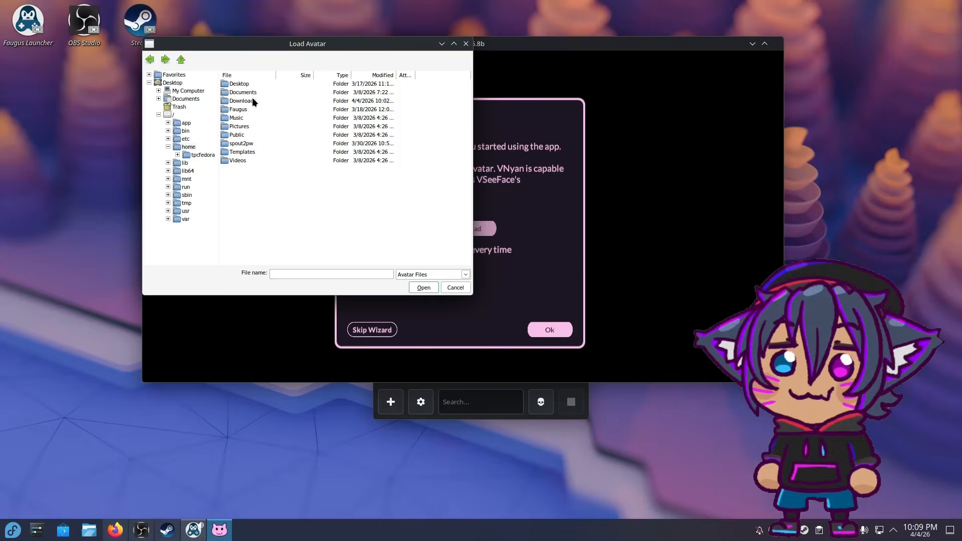
double_click(241, 101)
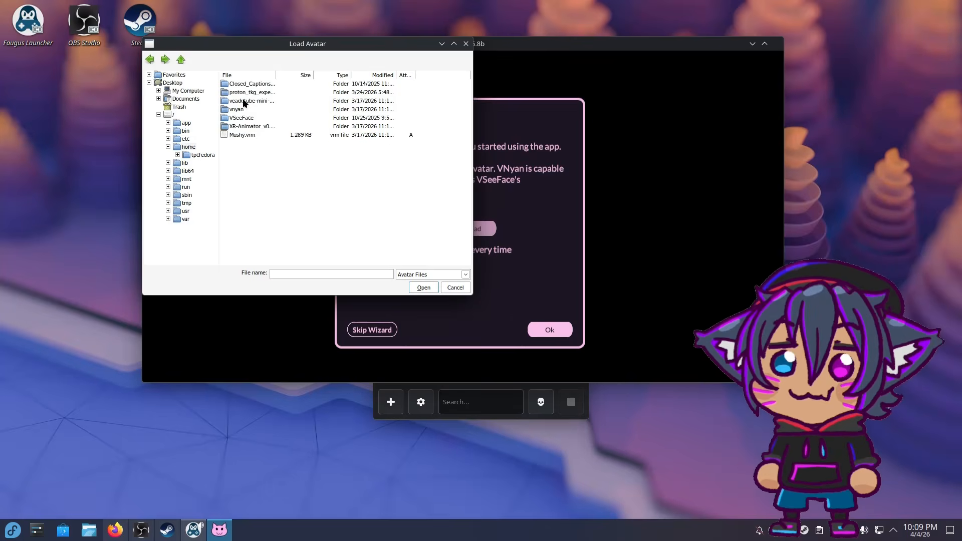
left_click(420, 286)
left_click(553, 333)
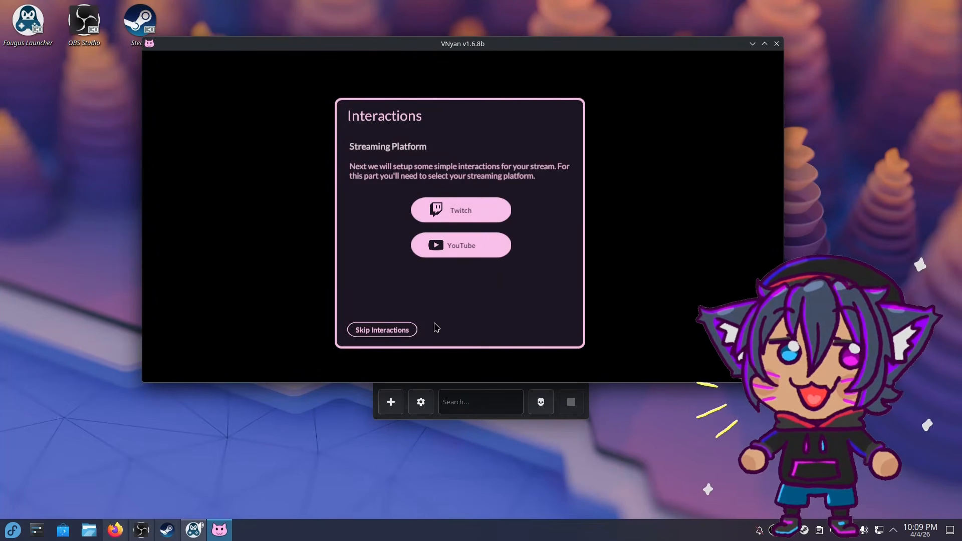
left_click(385, 332)
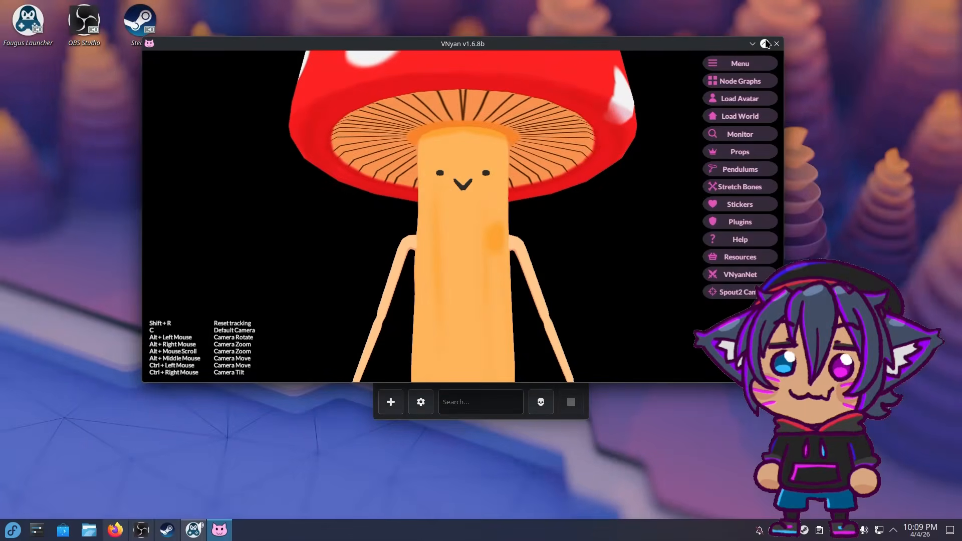
Step: Test maximizing, moving, minimizing and restoring the VNyan window, and leave it filling the screen
left_click(764, 44)
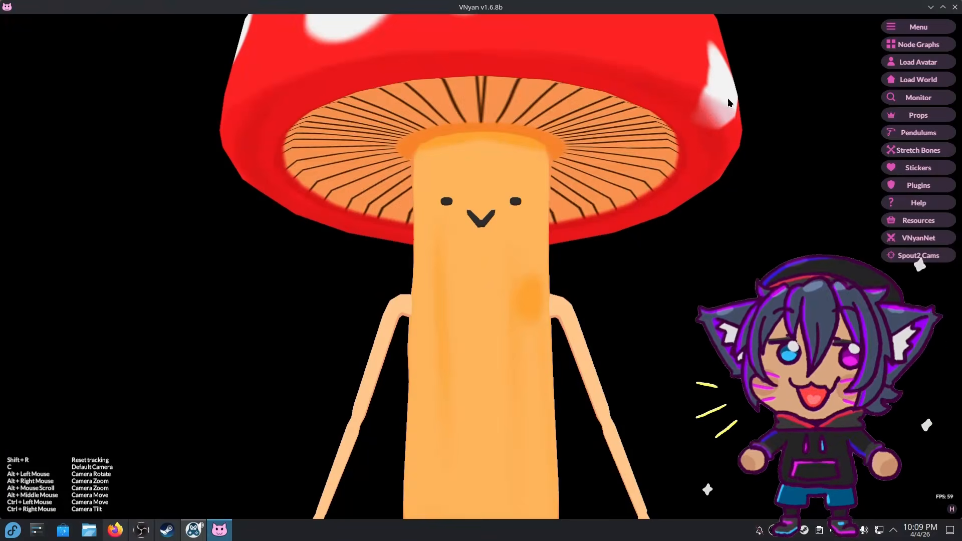
left_click_drag(721, 7, 683, 65)
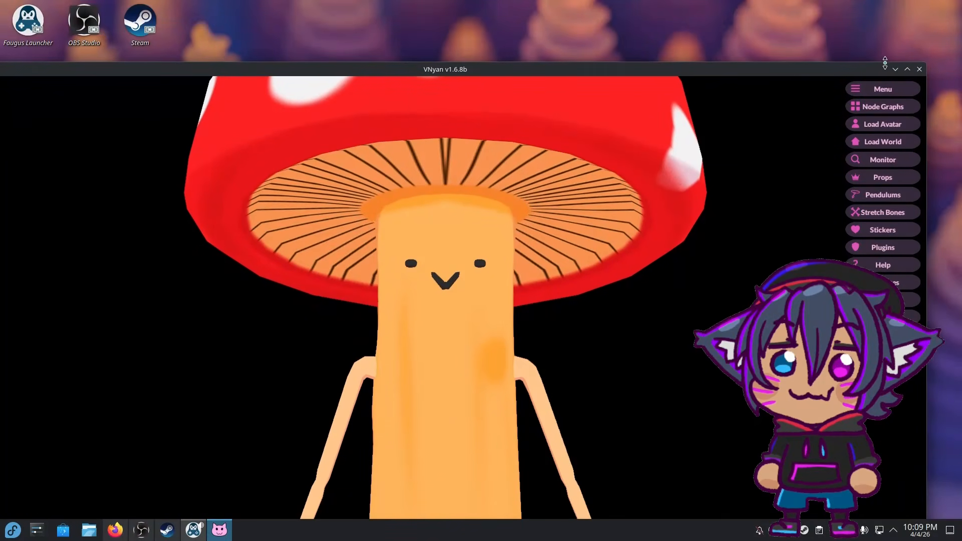
left_click(907, 70)
left_click(907, 70)
left_click(895, 69)
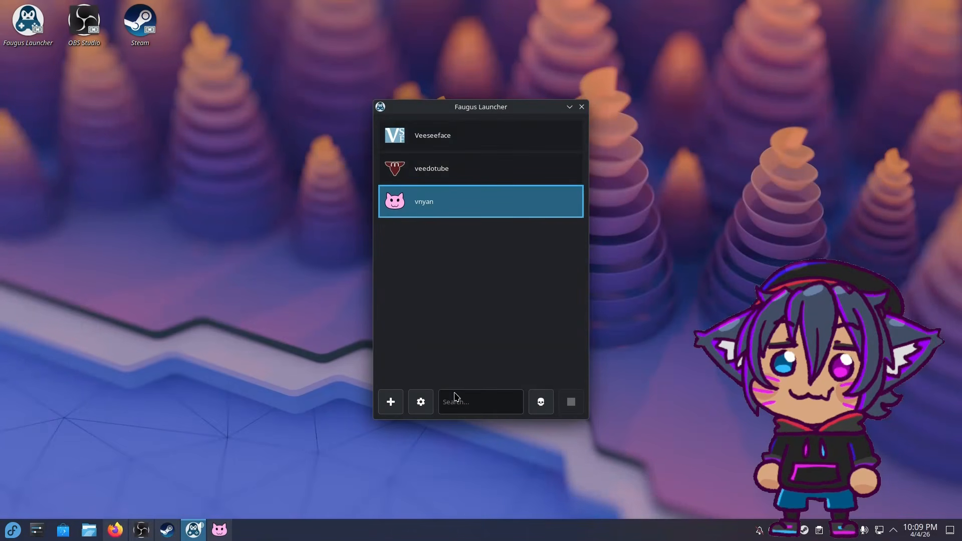
left_click(219, 529)
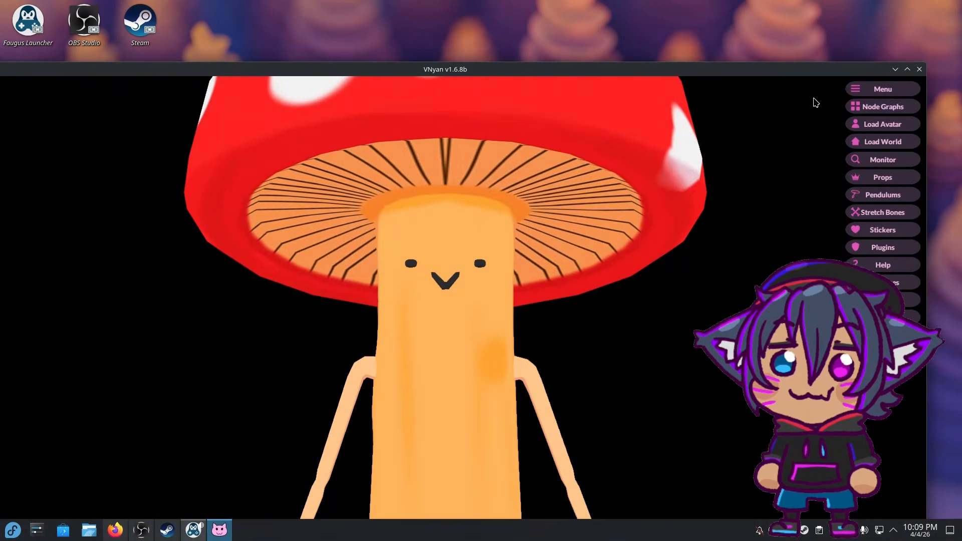
left_click(908, 69)
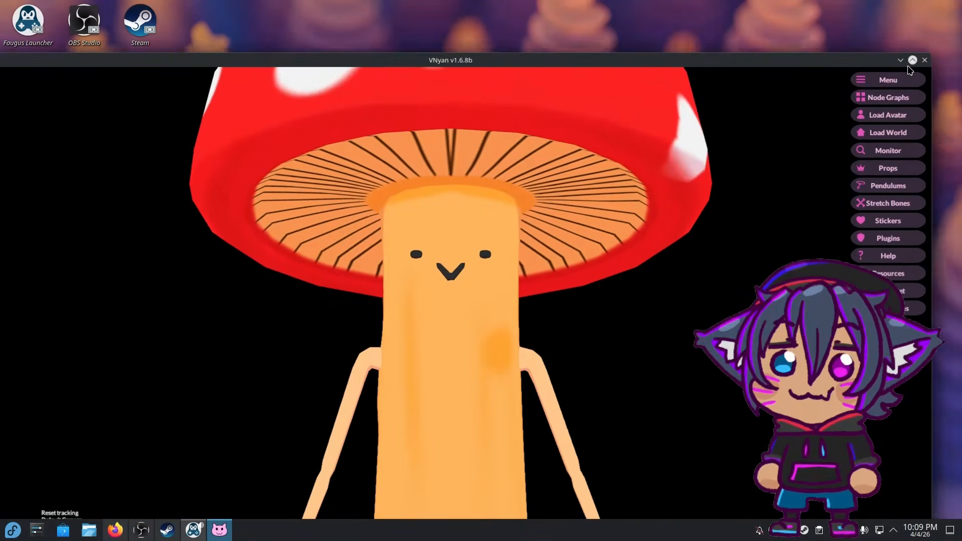
left_click_drag(863, 68, 907, 4)
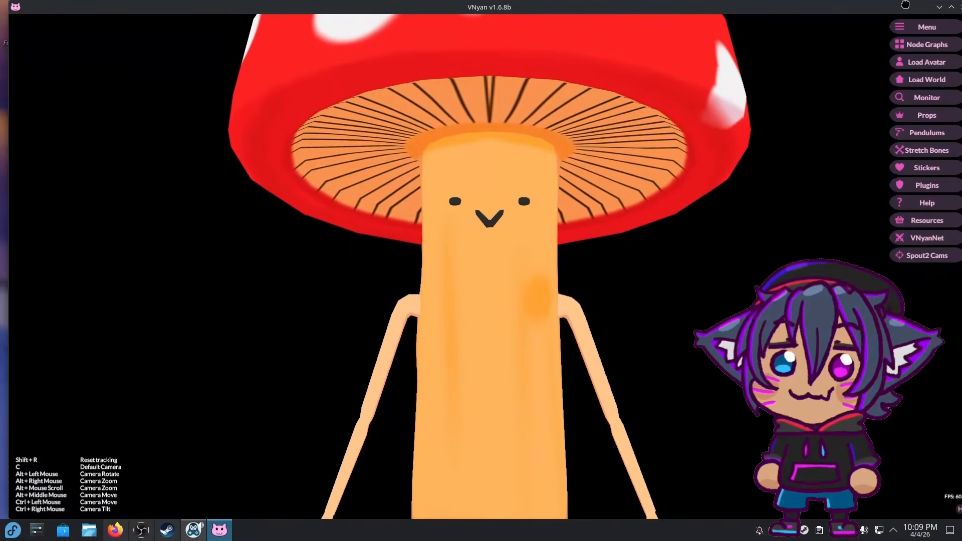
left_click_drag(615, 63, 674, 16)
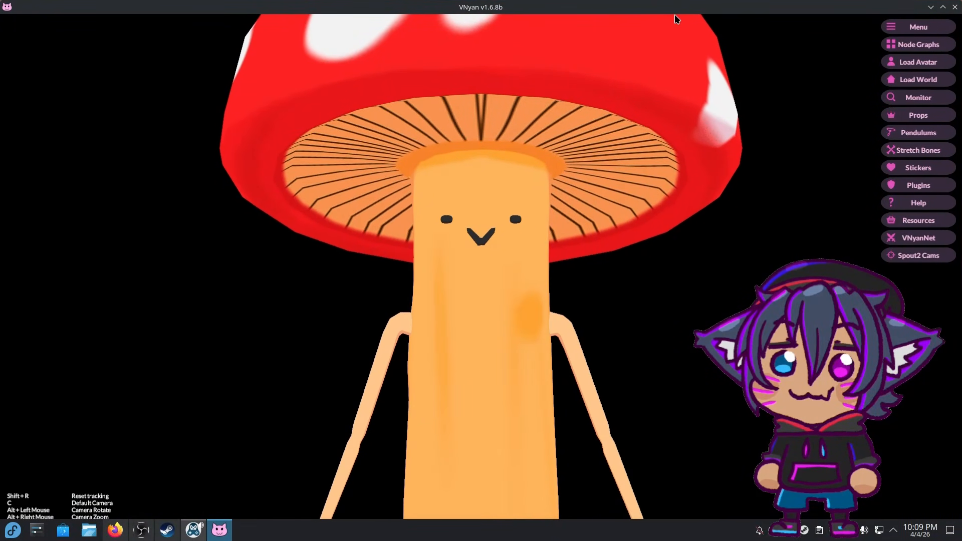
Step: Switch to OBS and set the PipeWire Video source to Spout2PW (vnyan): VNyanSpout
key("alt+Tab")
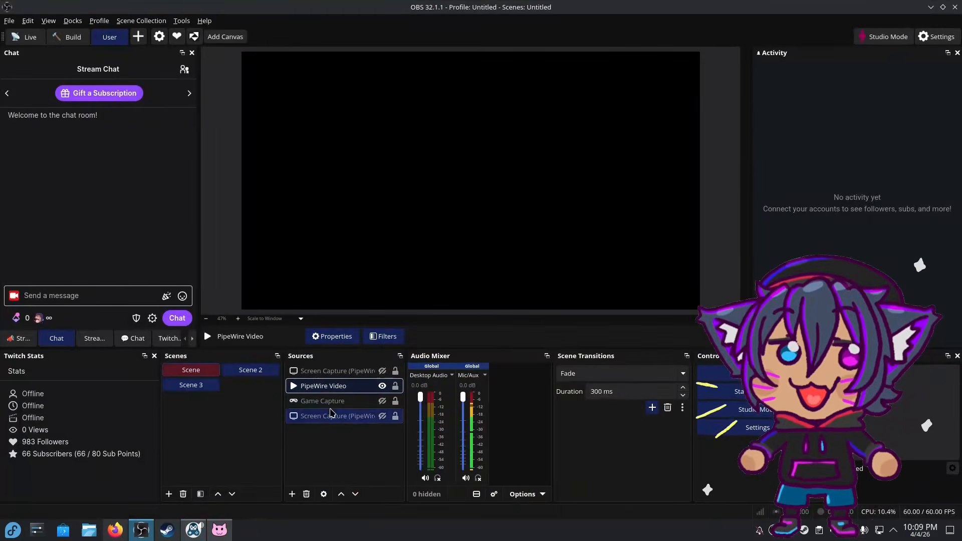
double_click(318, 390)
left_click(388, 253)
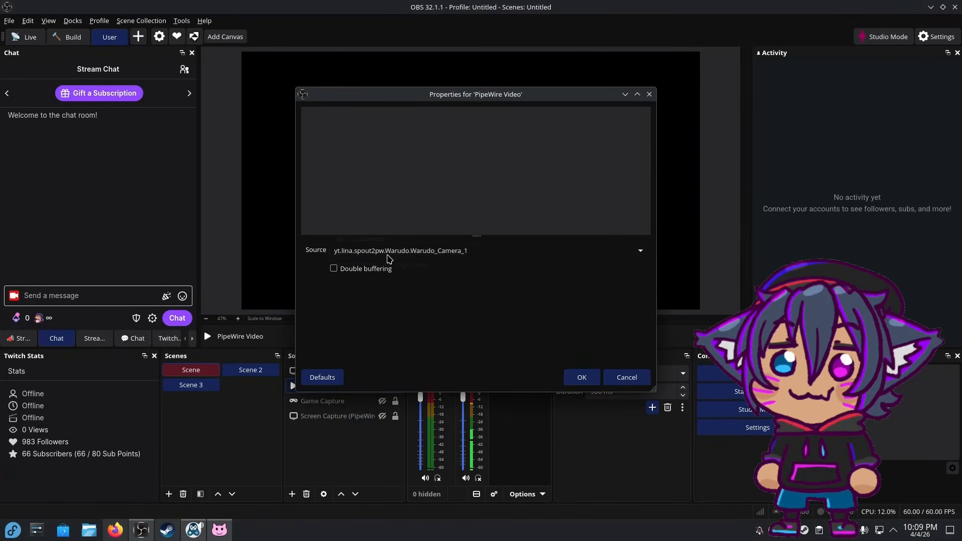
left_click(393, 265)
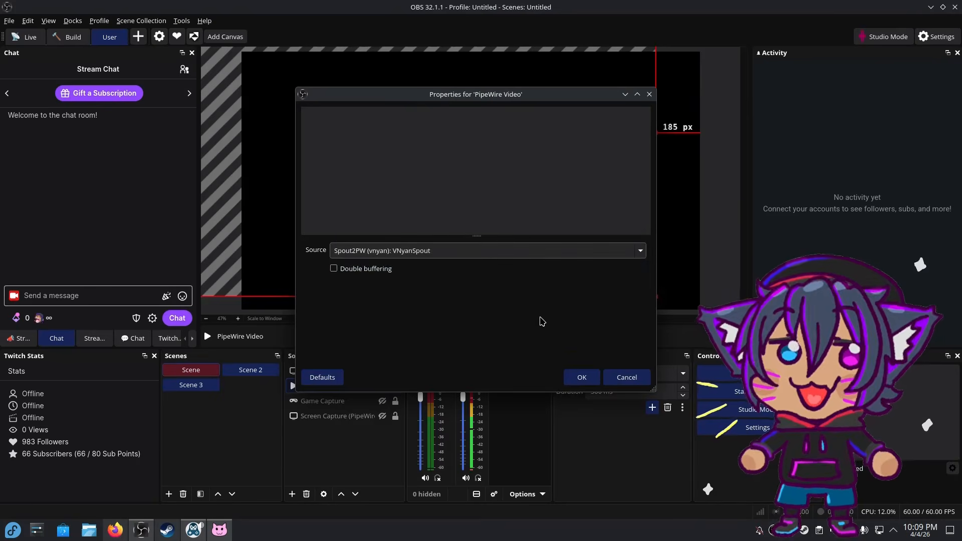
left_click(581, 377)
mouse_move(609, 265)
left_mouse_down()
mouse_move(532, 337)
mouse_move(607, 265)
left_mouse_up()
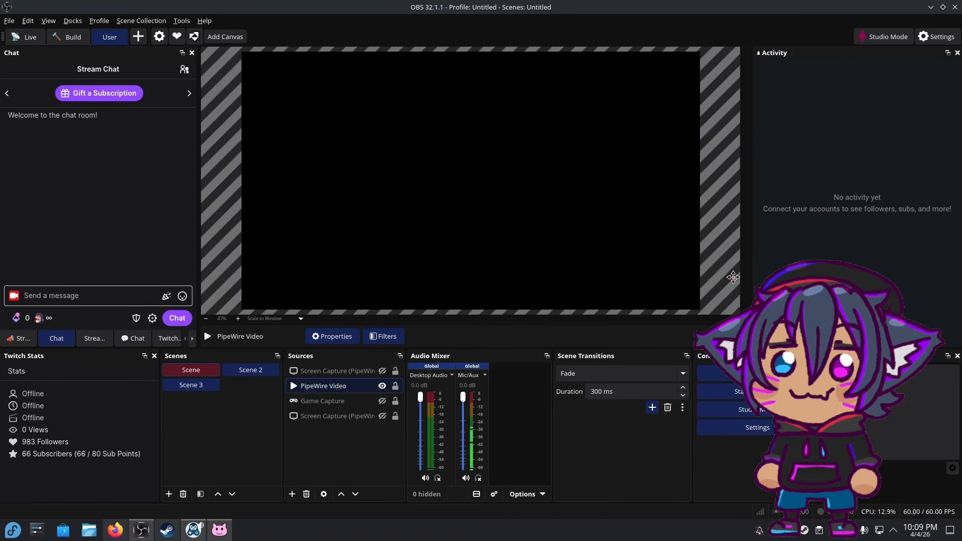
Step: Return to VNyan, move its window down, and check the Spout2 sender options in its Output settings
left_click(217, 538)
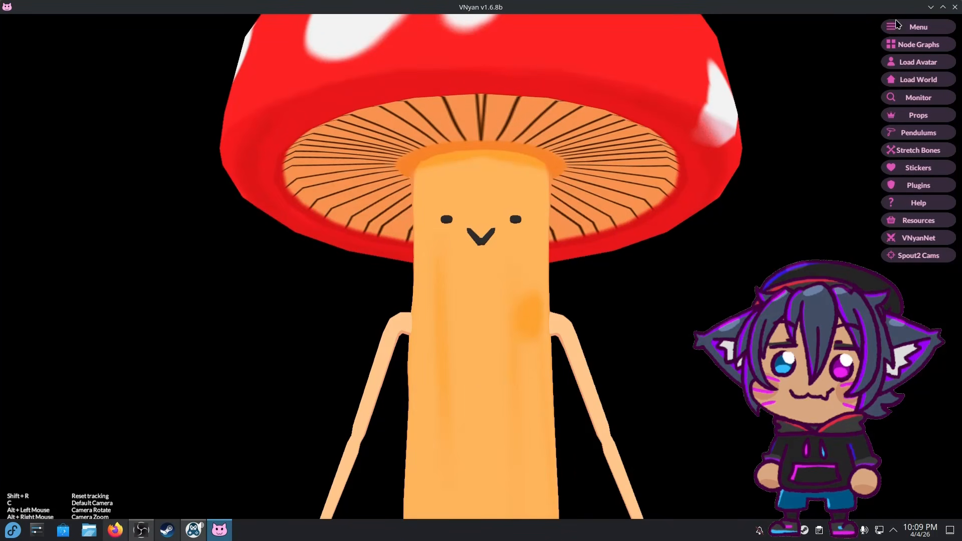
left_click(930, 7)
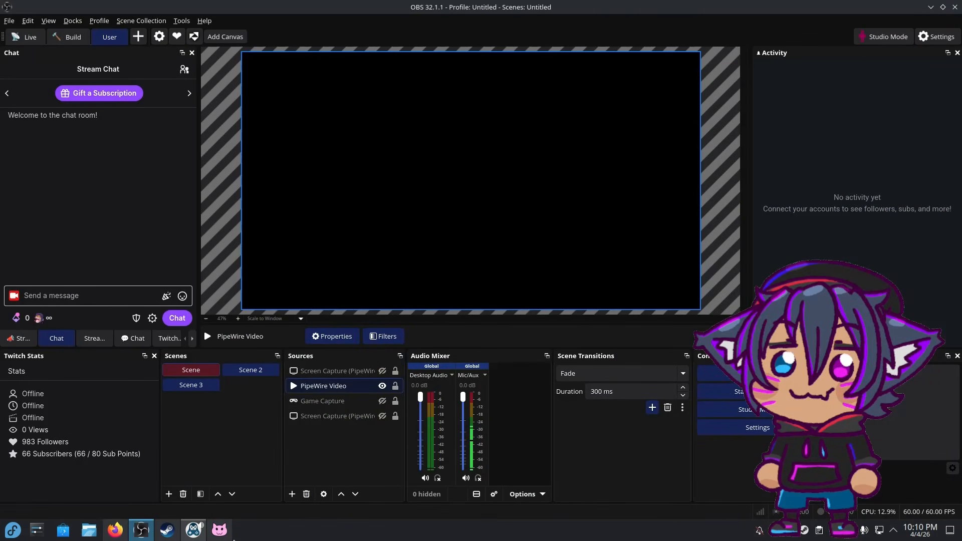
left_click(220, 530)
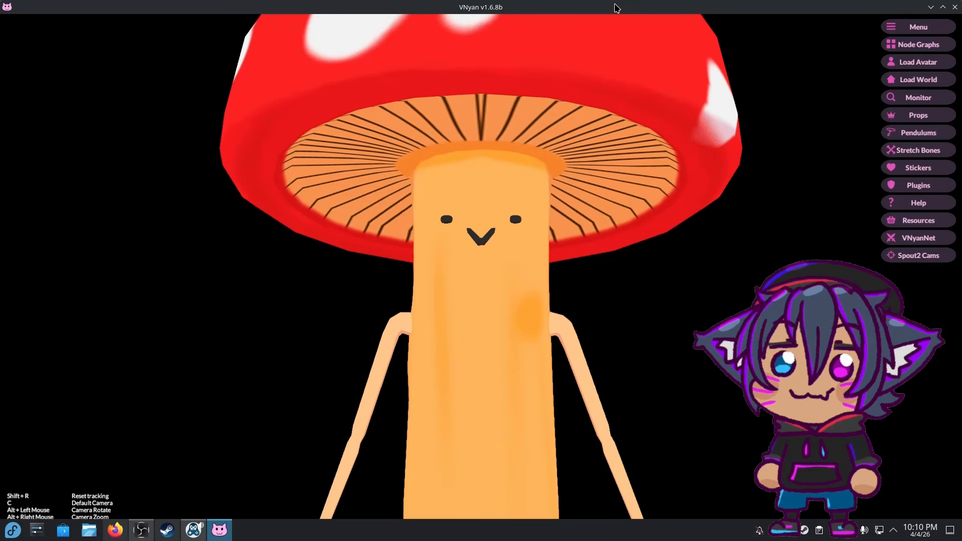
left_click_drag(616, 8, 629, 34)
left_click(926, 62)
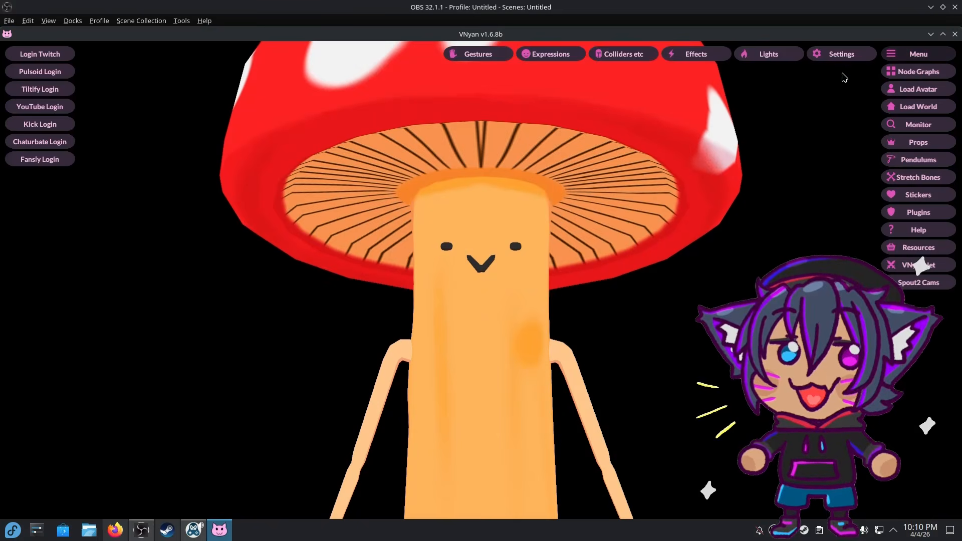
left_click(817, 54)
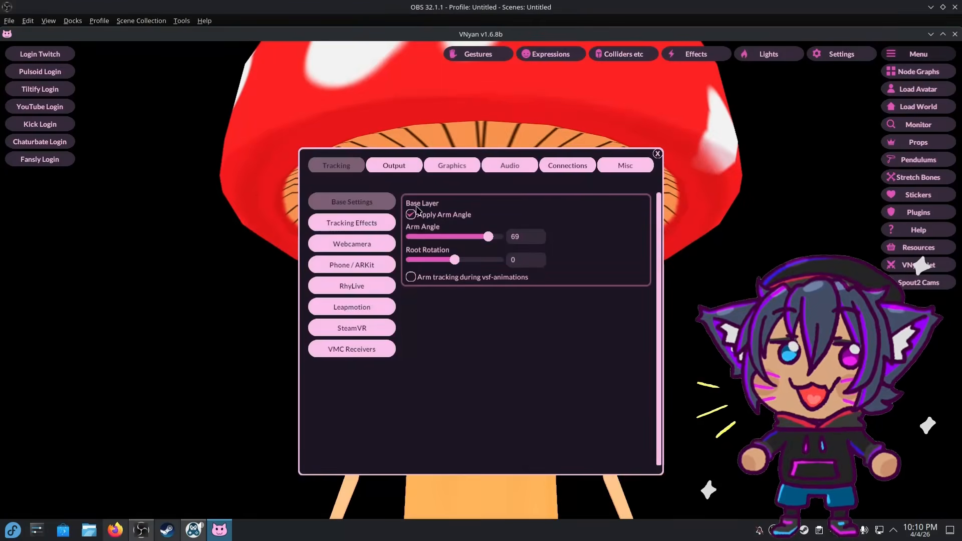
left_click(404, 168)
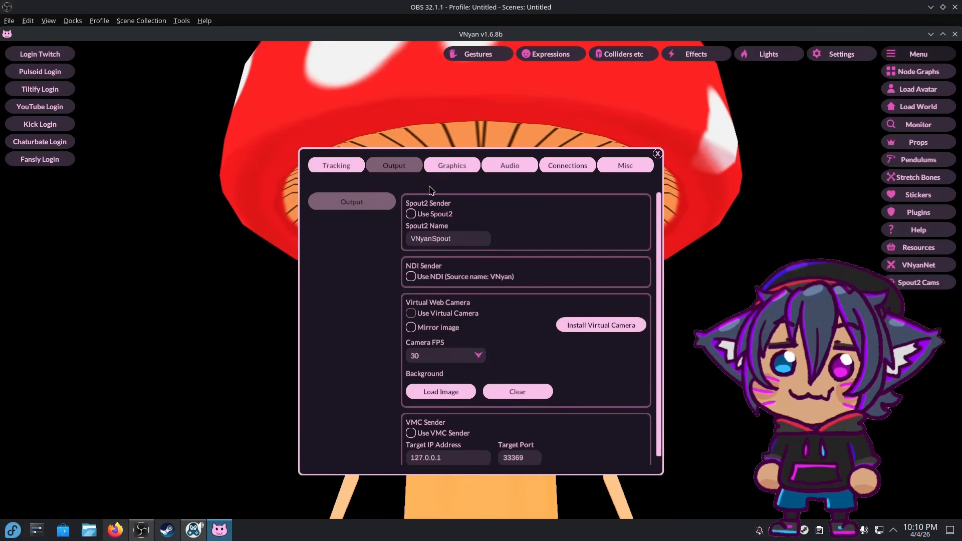
left_click(657, 153)
Step: In OBS, reconnect the PipeWire Video source by choosing (No autoconnect) and reselecting Spout2PW (vnyan): VNyanSpout
left_click(141, 530)
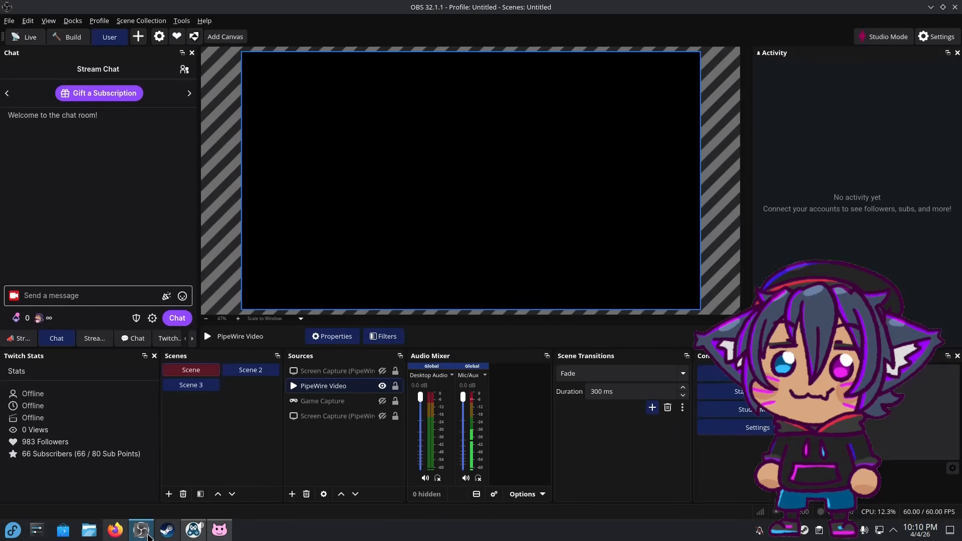
double_click(311, 390)
left_click(381, 254)
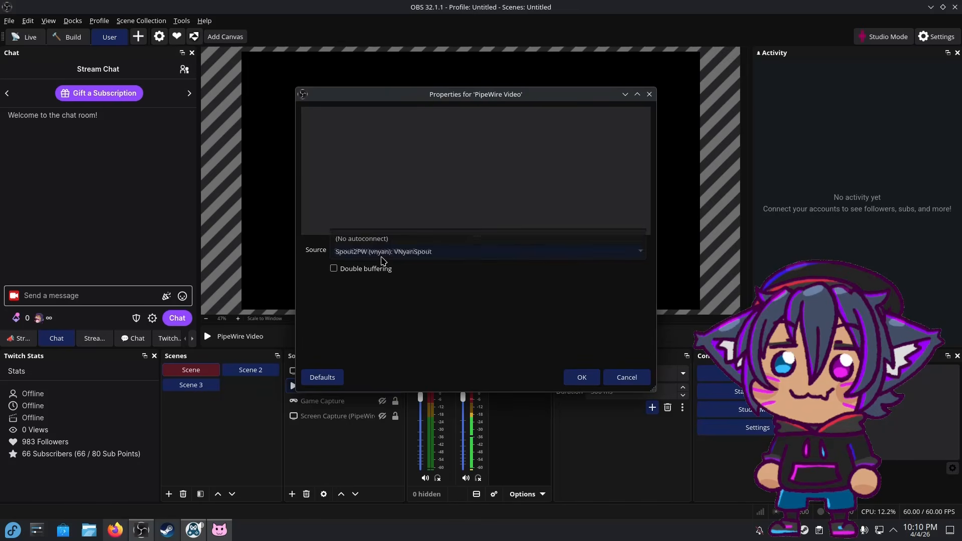
left_click(388, 250)
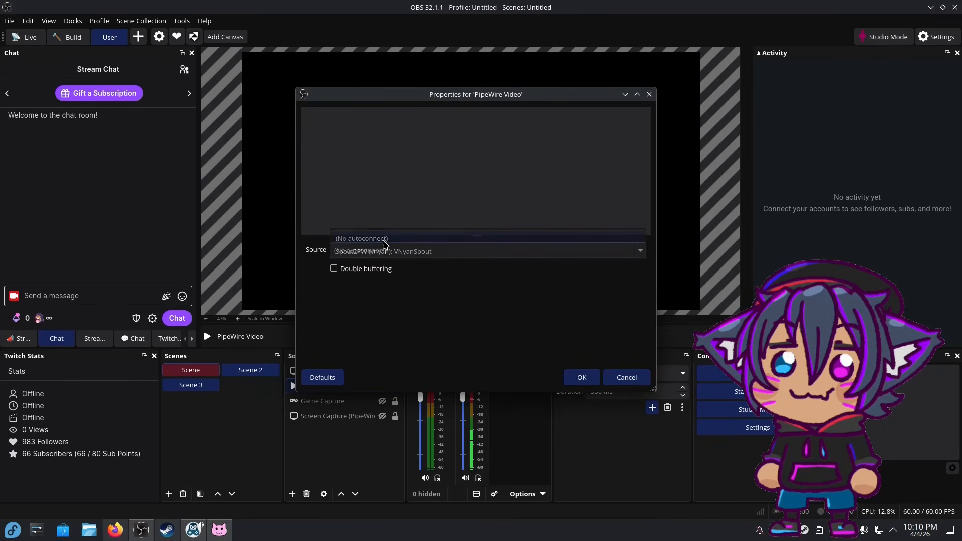
left_click(391, 271)
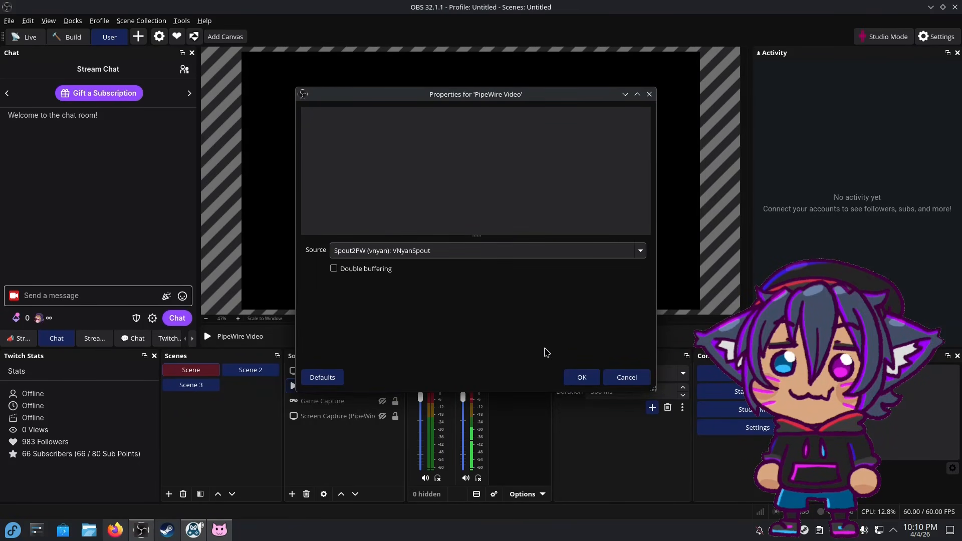
left_click(580, 378)
double_click(312, 391)
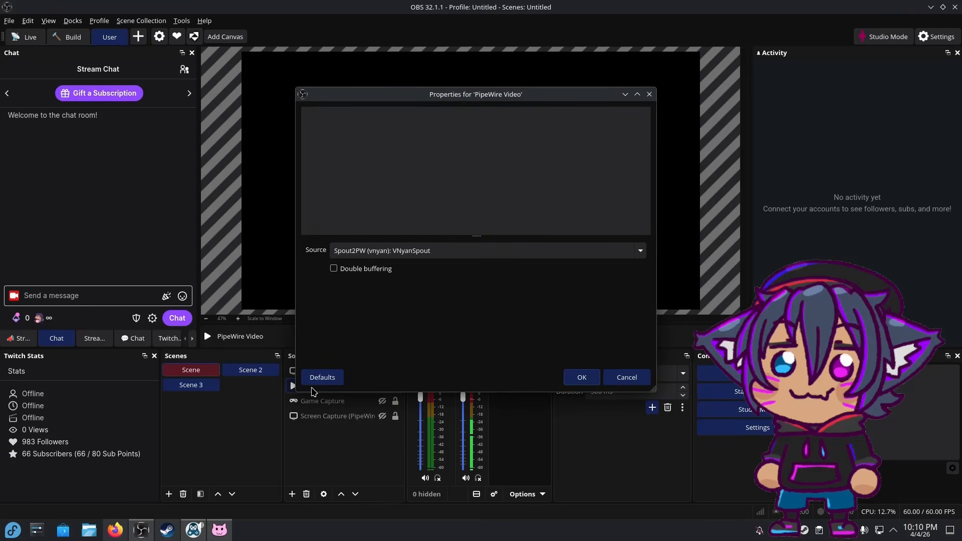
left_click(626, 377)
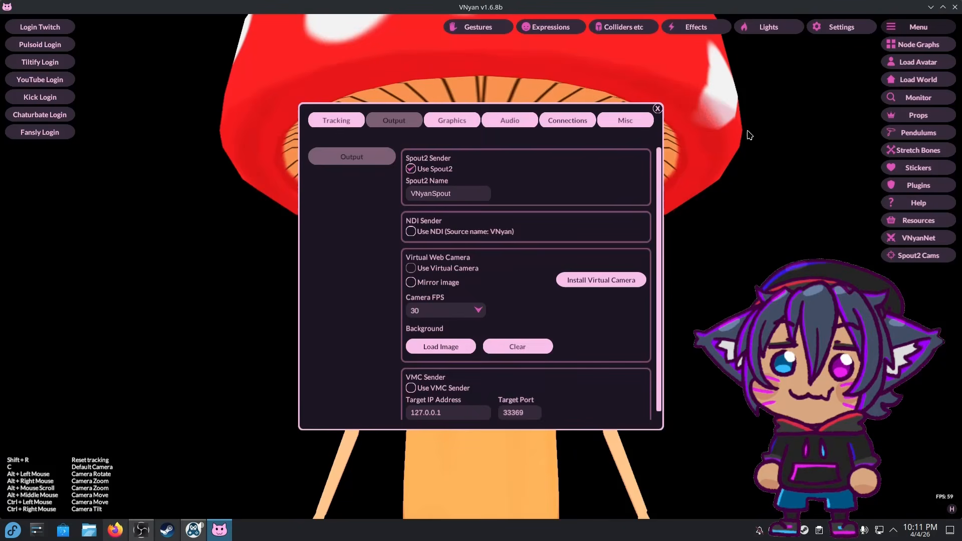
Step: Close VNyan's settings, switch to OBS, and shrink the VNyan video so its upper edge sits 50 px below the canvas top
key("alt+Tab")
left_click(657, 108)
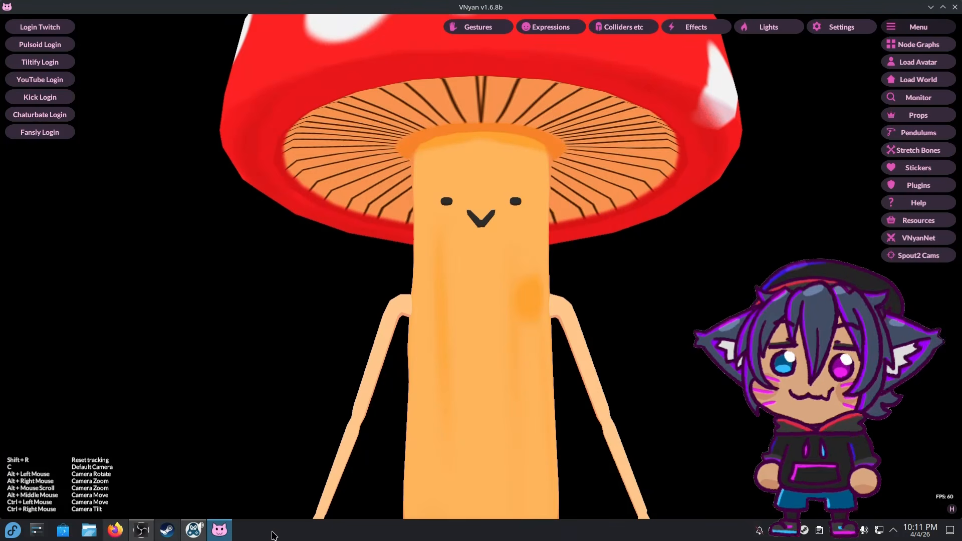
left_click(221, 532)
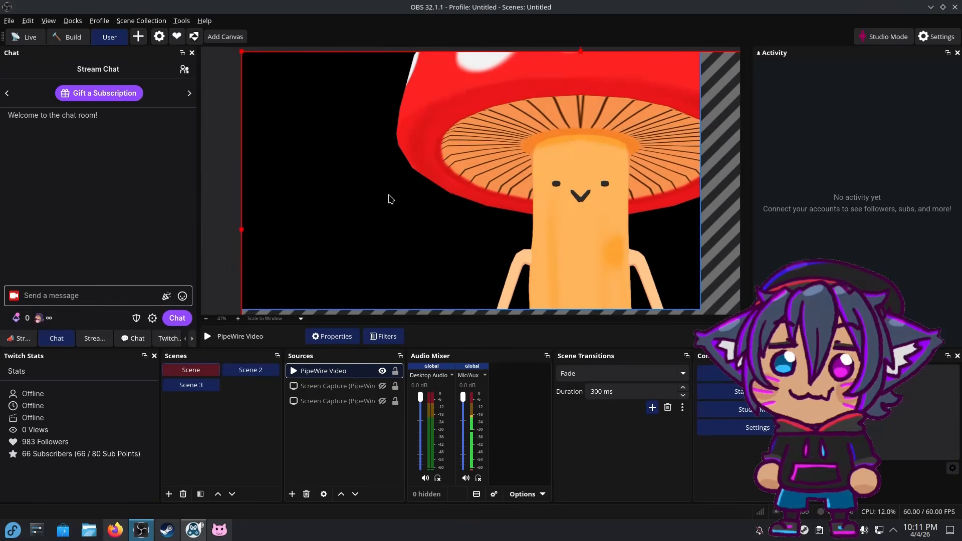
left_click_drag(580, 51, 530, 89)
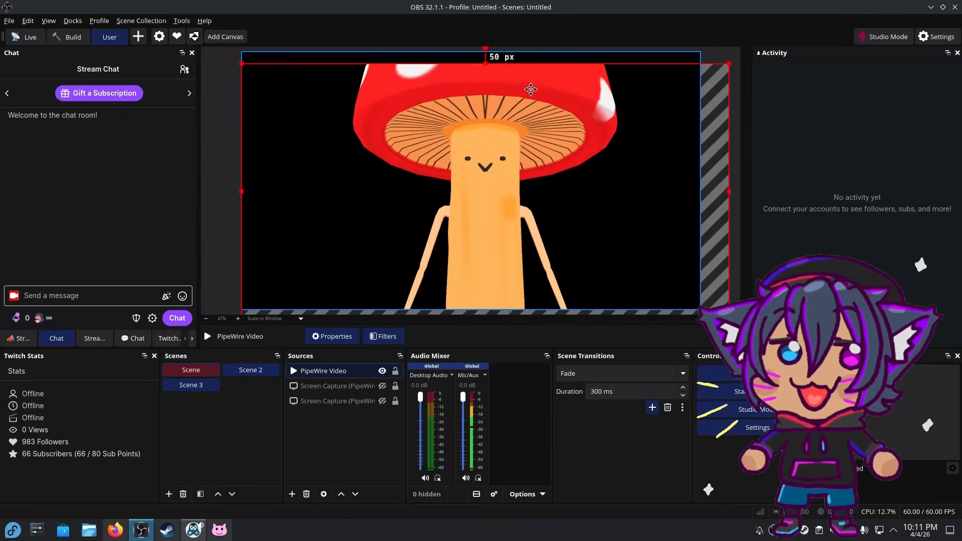
Step: Quit VNyan, switch to Steam and launch Warudo after closing its properties, moving its loading window toward the middle of the screen
left_click(219, 530)
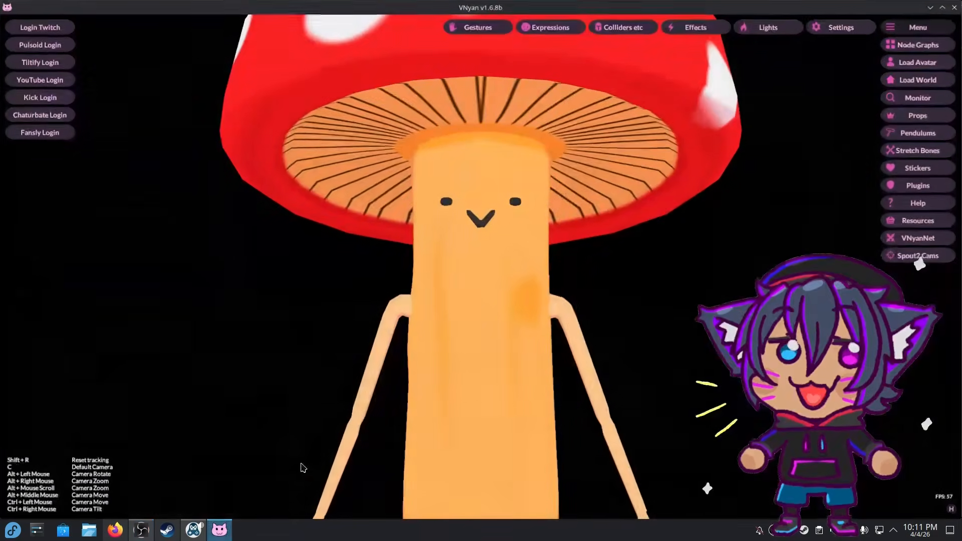
left_click(947, 16)
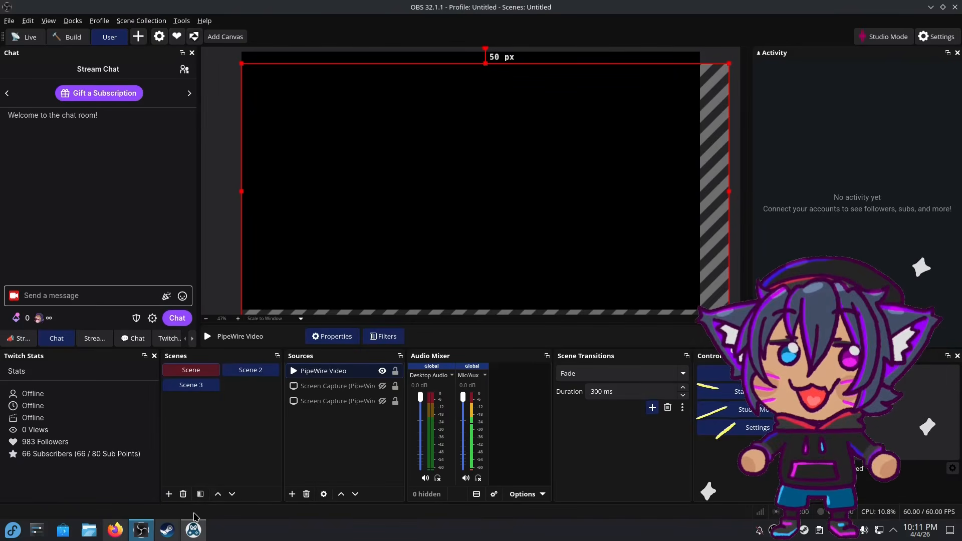
left_click(167, 529)
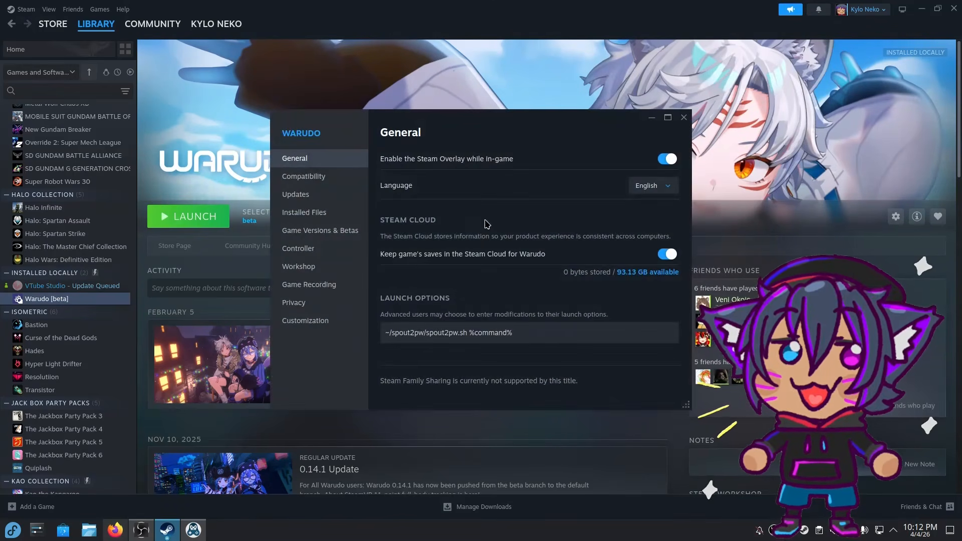
left_click(683, 117)
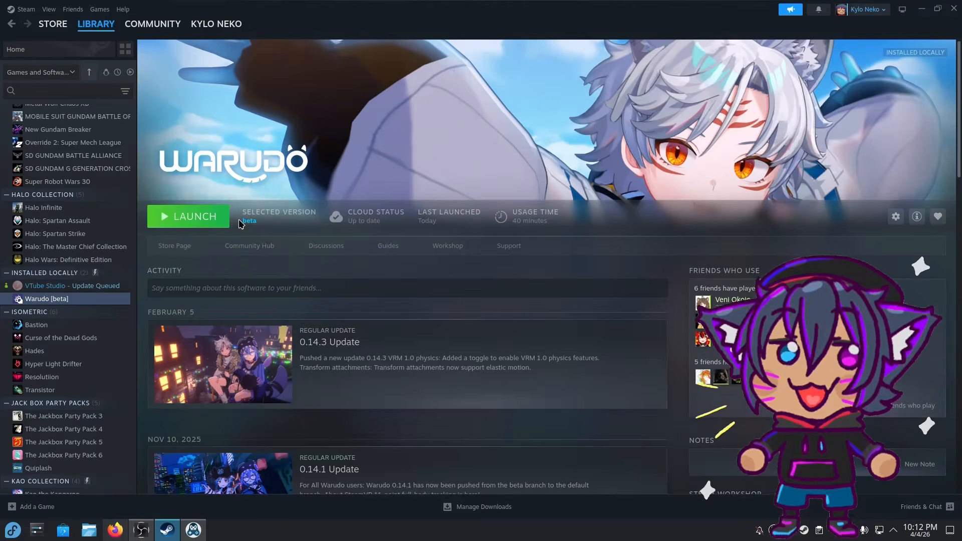
left_click(219, 223)
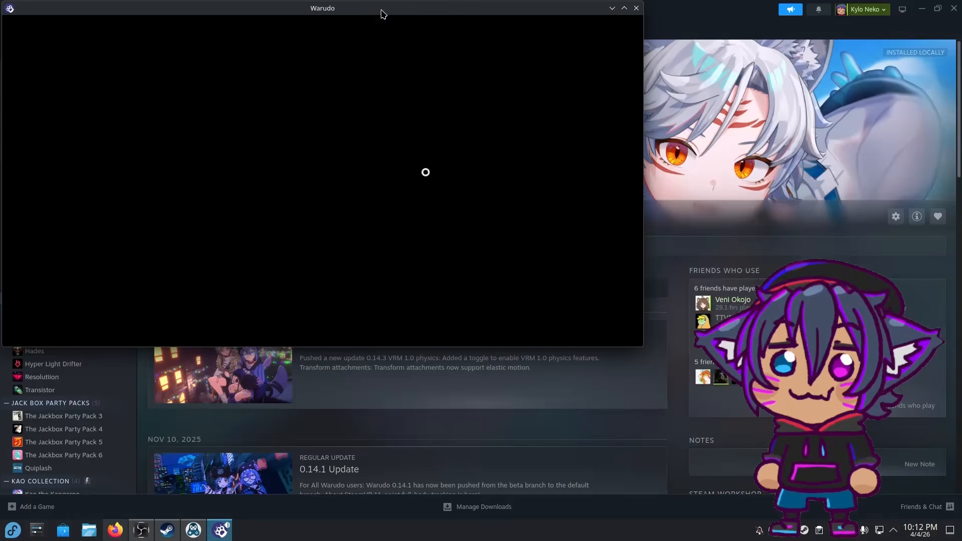
left_click_drag(376, 10, 541, 95)
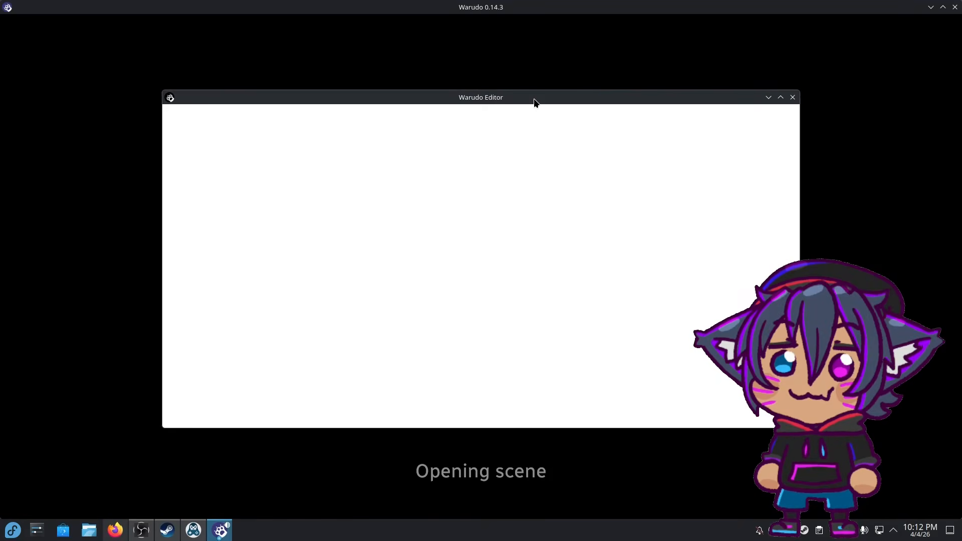
Step: Switch to Firefox, replace the TKG Proton release tab with a new one, and download XR-Animator_v0.33.4b_linux-x64.zip from the suggested GitHub address
left_click(90, 529)
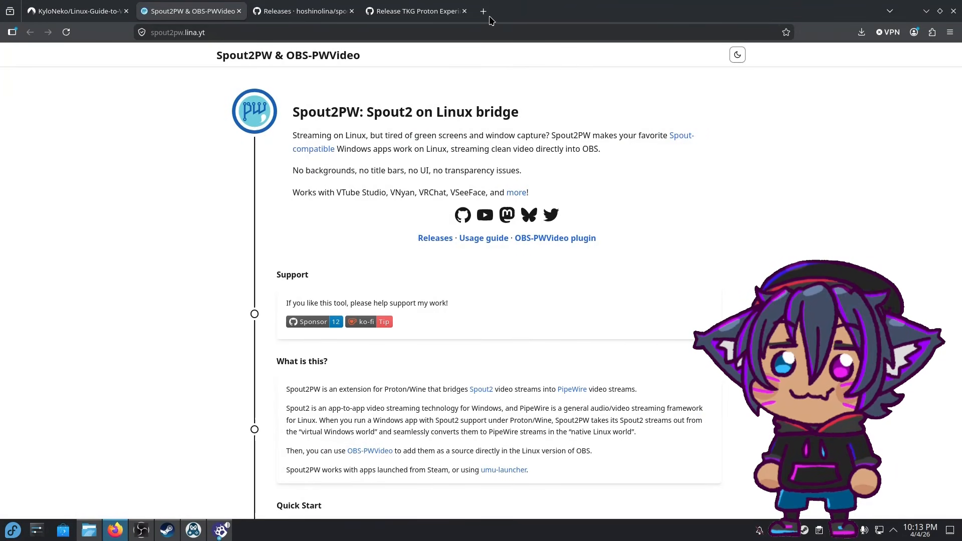
middle_click(471, 20)
left_click(370, 11)
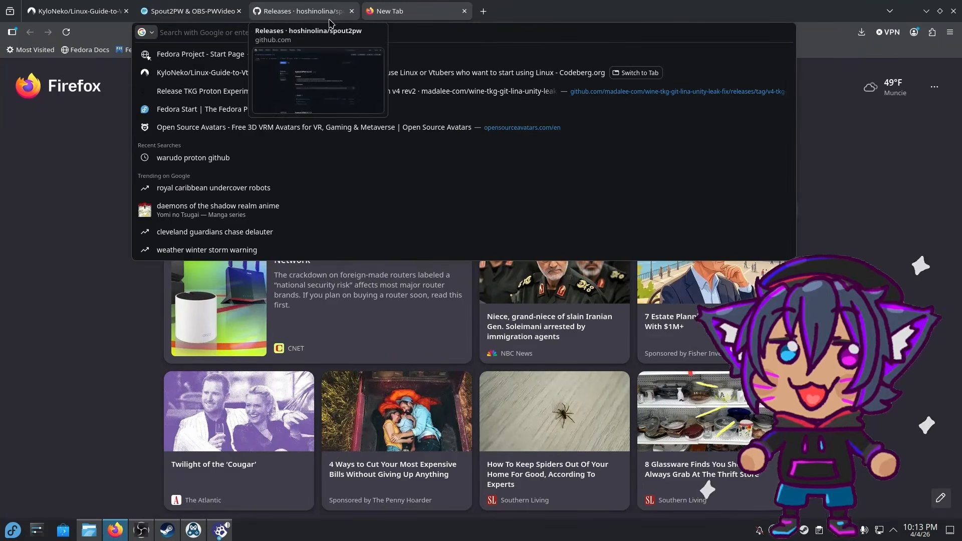
type("xr")
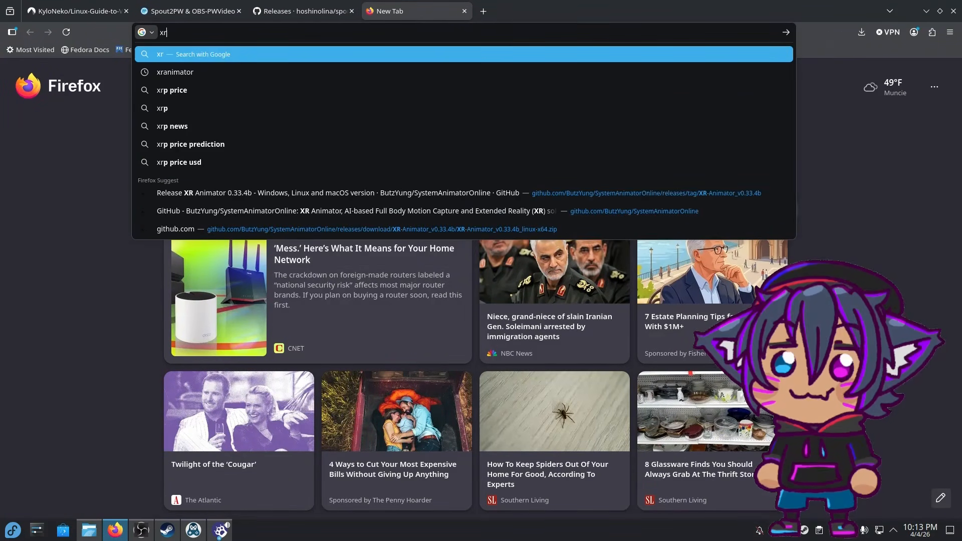
left_click(243, 229)
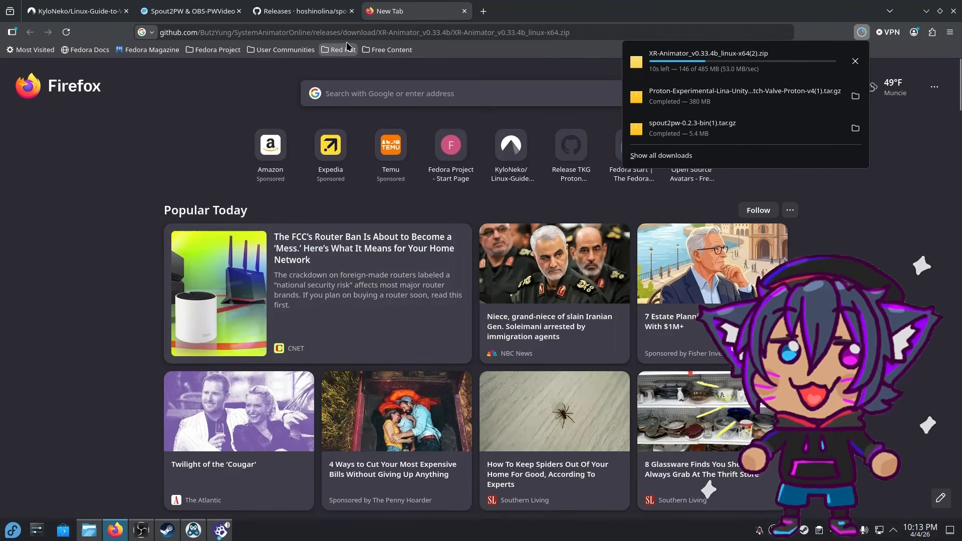
Step: Shorten the download address to open the SystemAnimatorOnline releases page, and find the Linux zip among the XR Animator 0.33.4b assets
left_click_drag(569, 32, 339, 34)
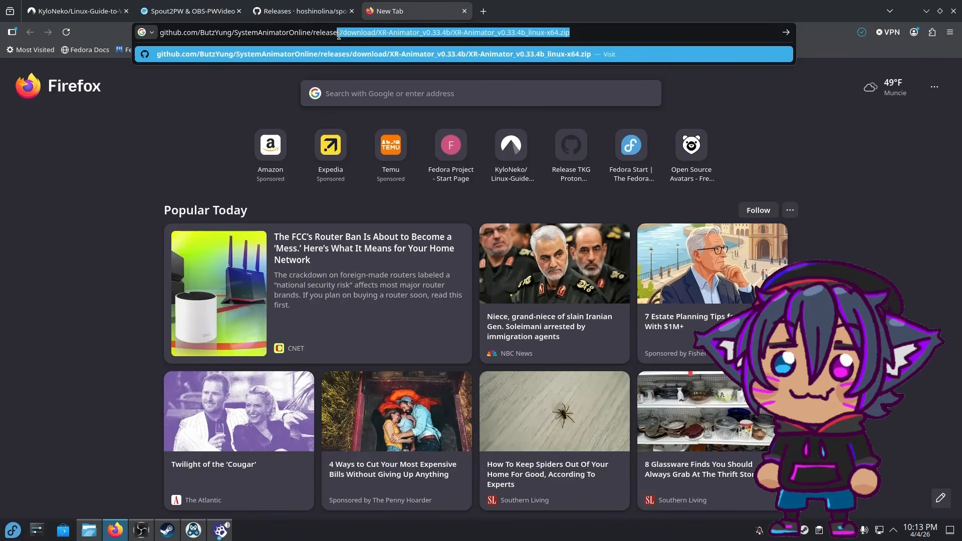
key("BackSpace")
key("Return")
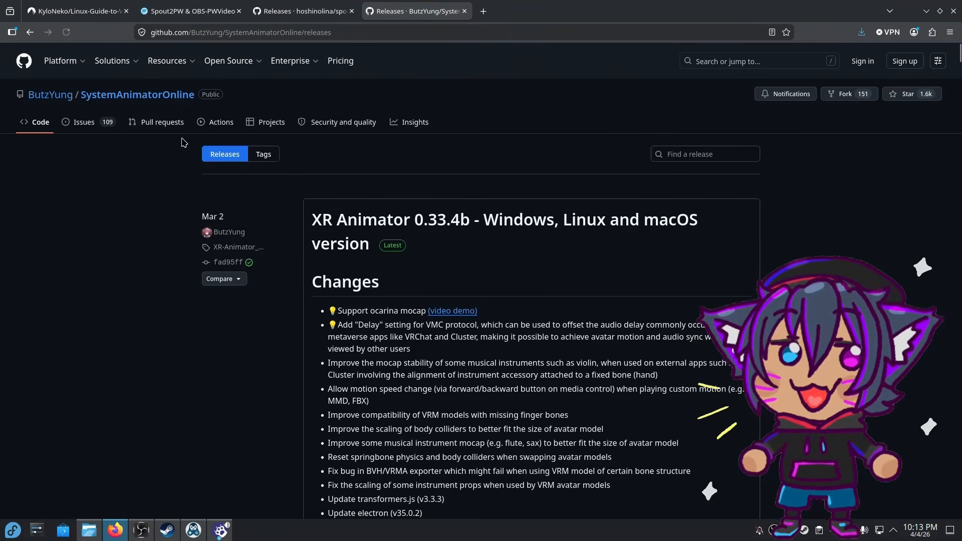
scroll(260, 233, "down", 4)
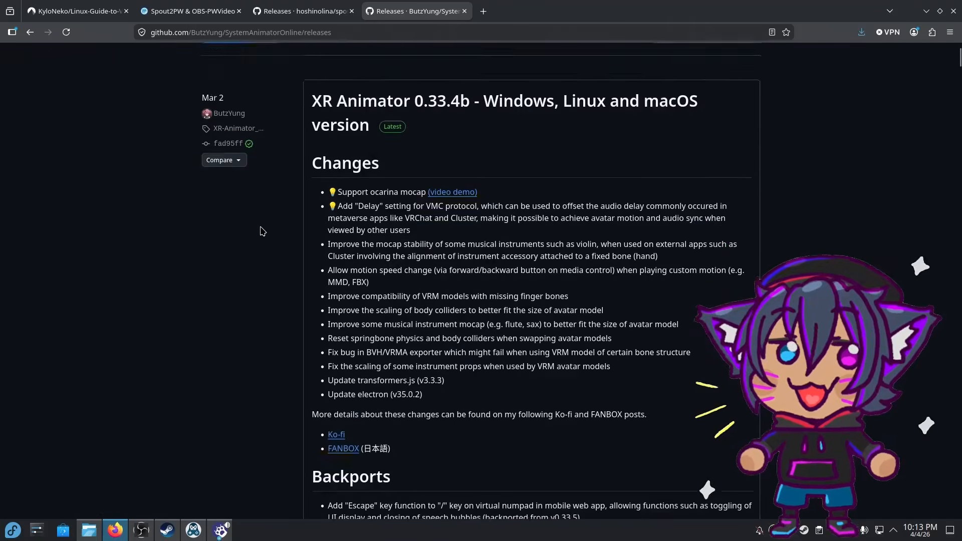
scroll(261, 234, "down", 1)
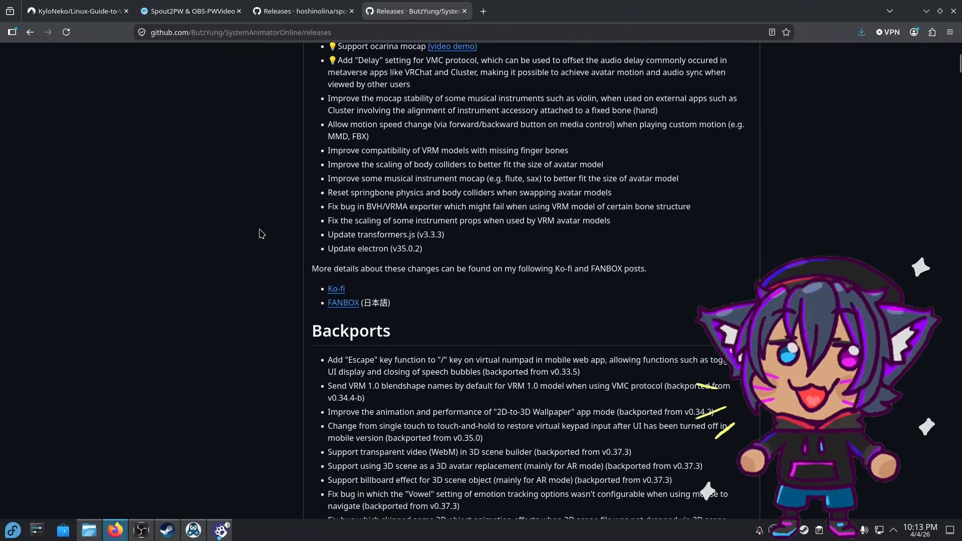
scroll(261, 234, "down", 15)
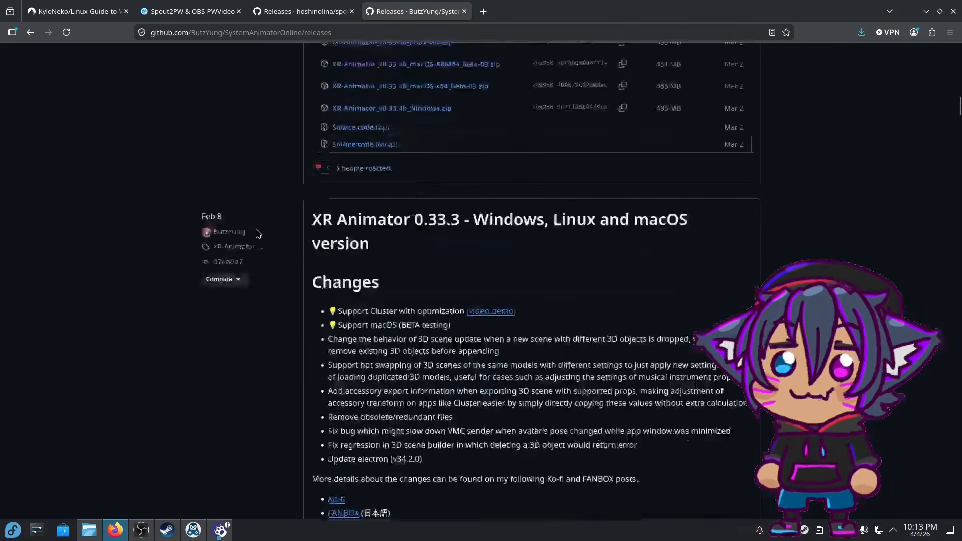
scroll(260, 231, "up", 3)
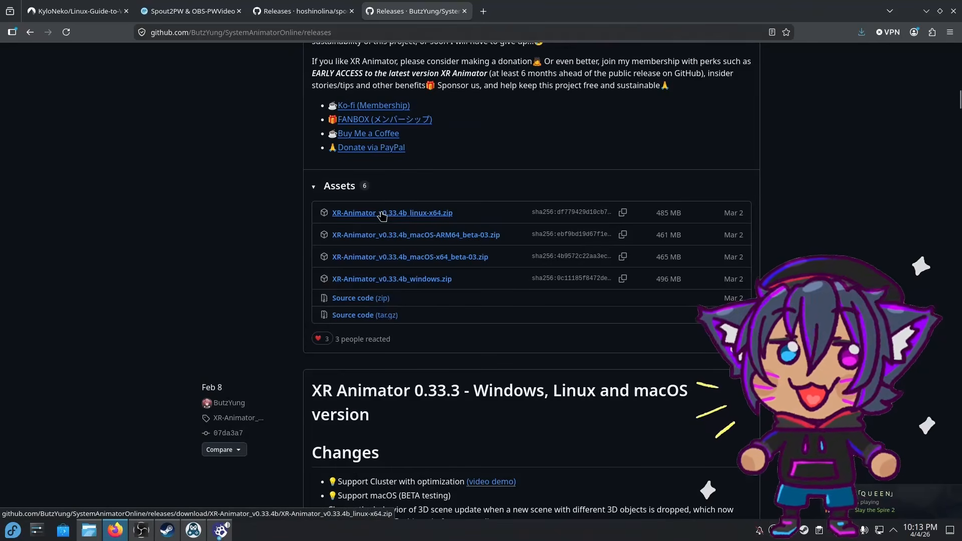
Step: Switch to the Dolphin file manager and open the extracted XR-Animator_v0.33.4b_linux-x64 folder in Downloads down to its electron-v35.0.2-linux-x64_SA subfolder
left_click(90, 532)
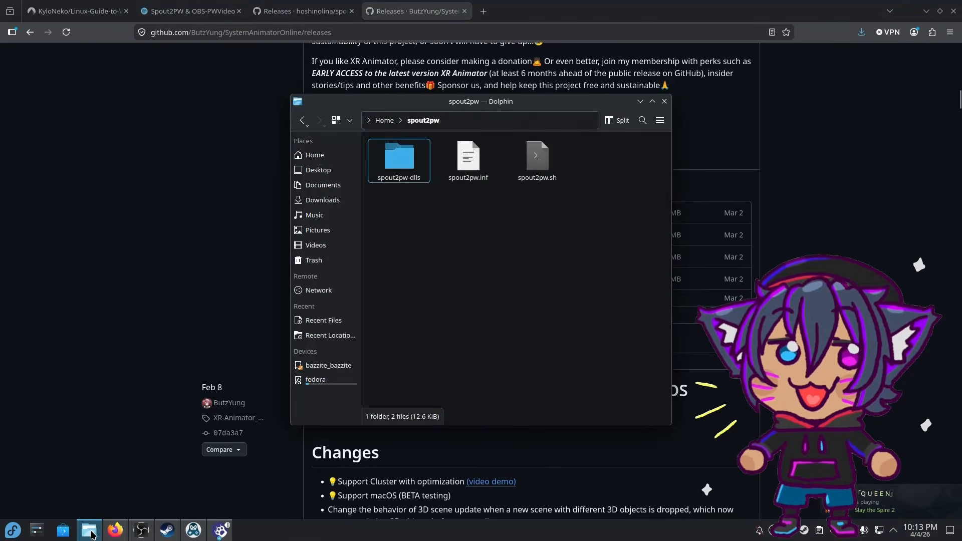
left_click(322, 201)
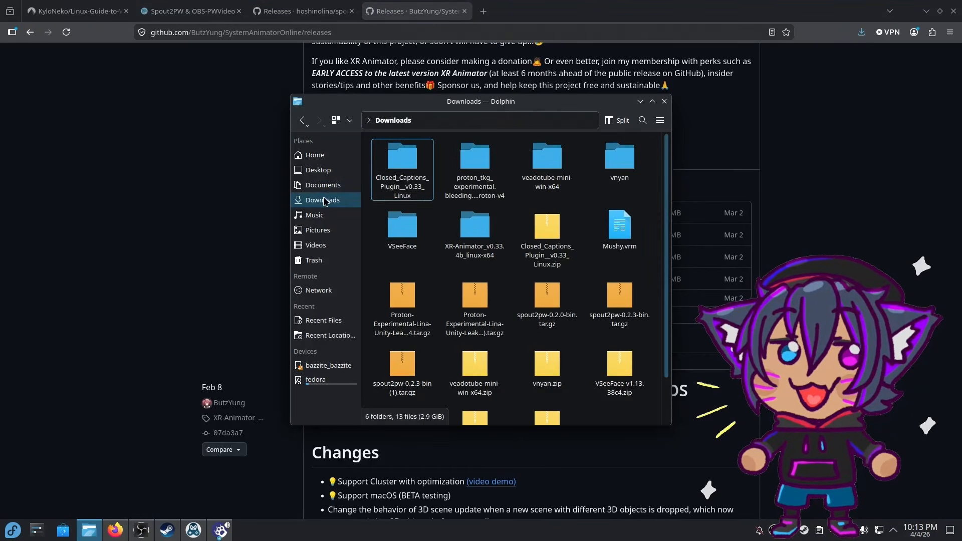
left_click(456, 249)
left_click(537, 159)
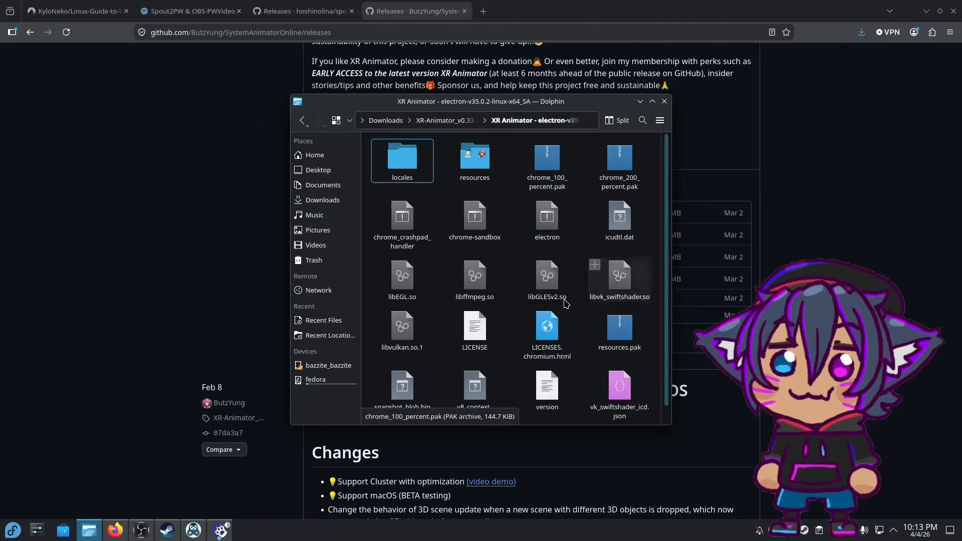
key("alt+Left")
left_click(517, 183)
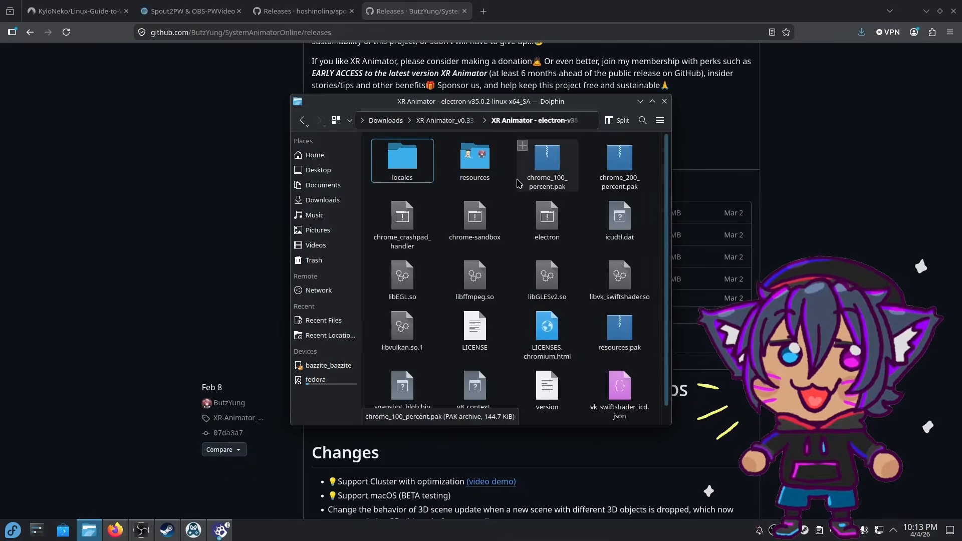
Step: Launch the electron executable, start XR Animator, and close the file manager window
left_click(535, 217)
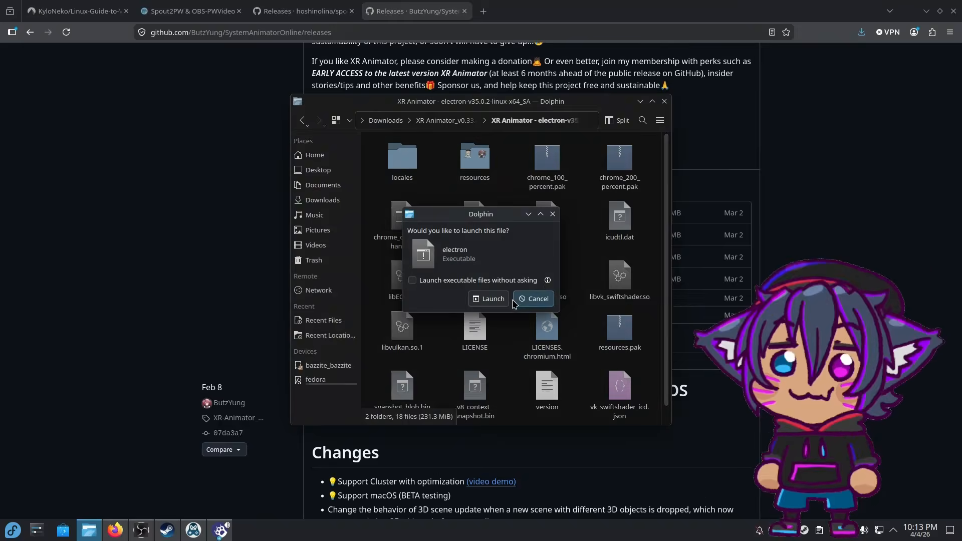
left_click(505, 300)
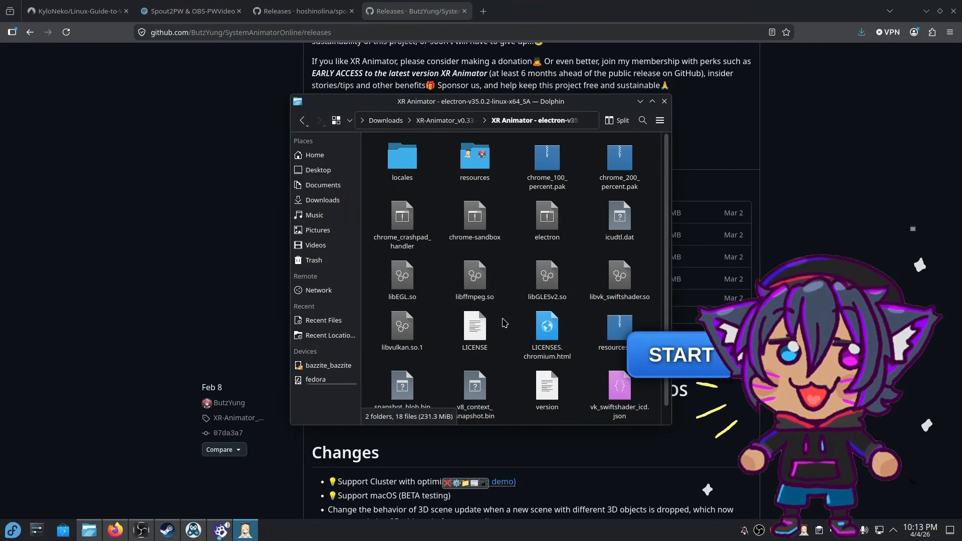
left_click(634, 355)
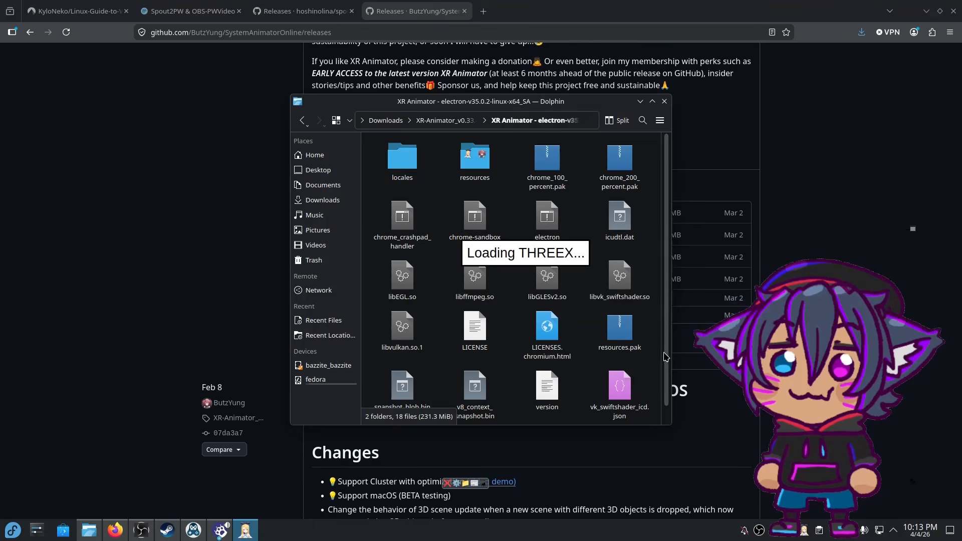
left_click(664, 101)
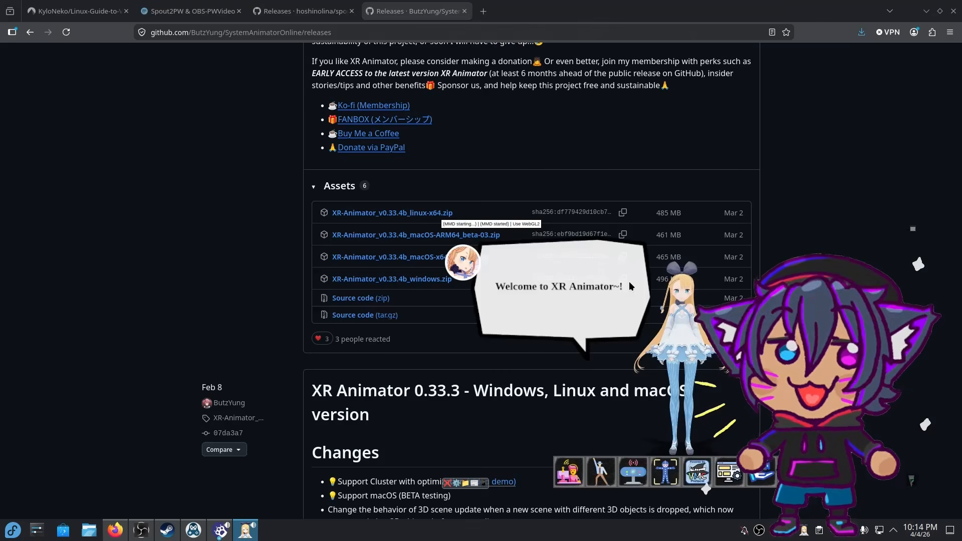
Step: Enable the UVC Camera as flipped webcam input in XR Animator and choose the Stand simple pose with upper-body mocap
double_click(634, 470)
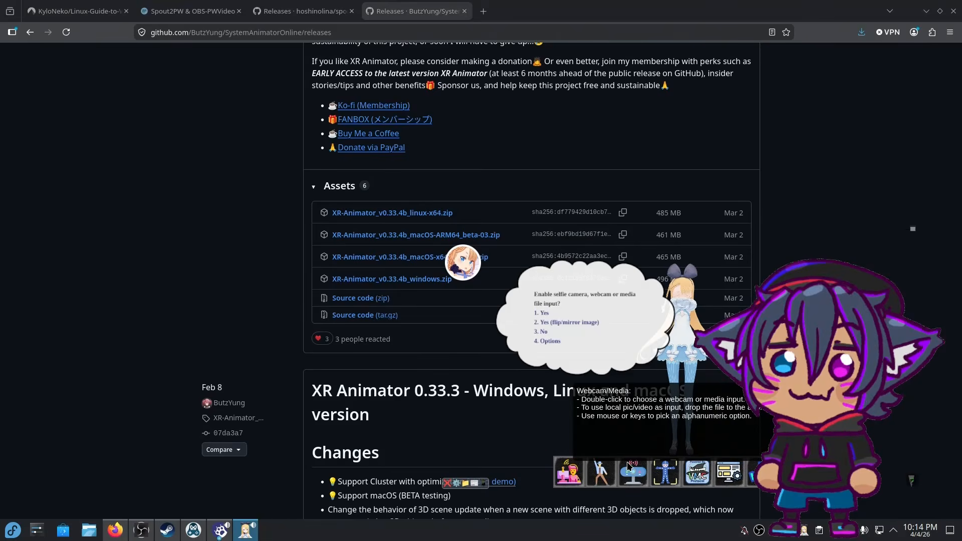
left_click(566, 322)
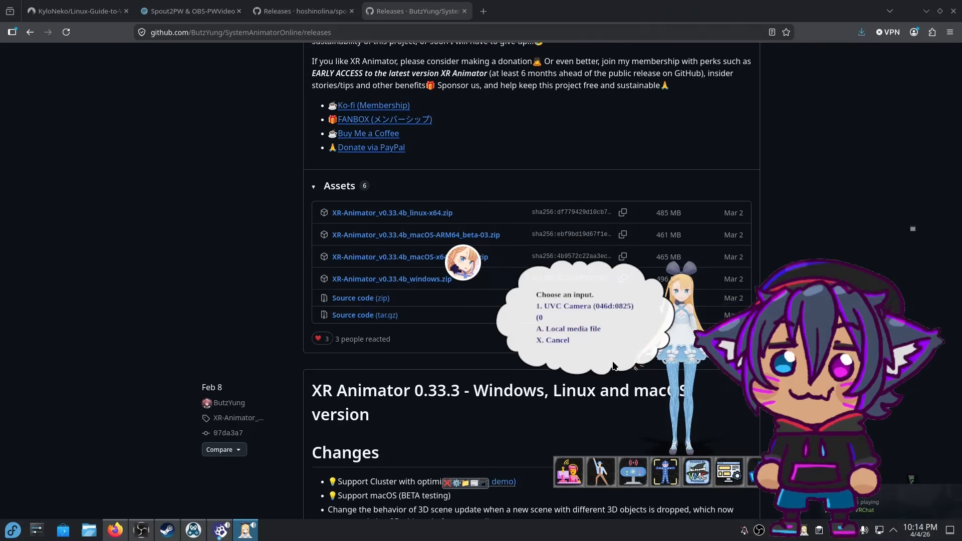
left_click(595, 314)
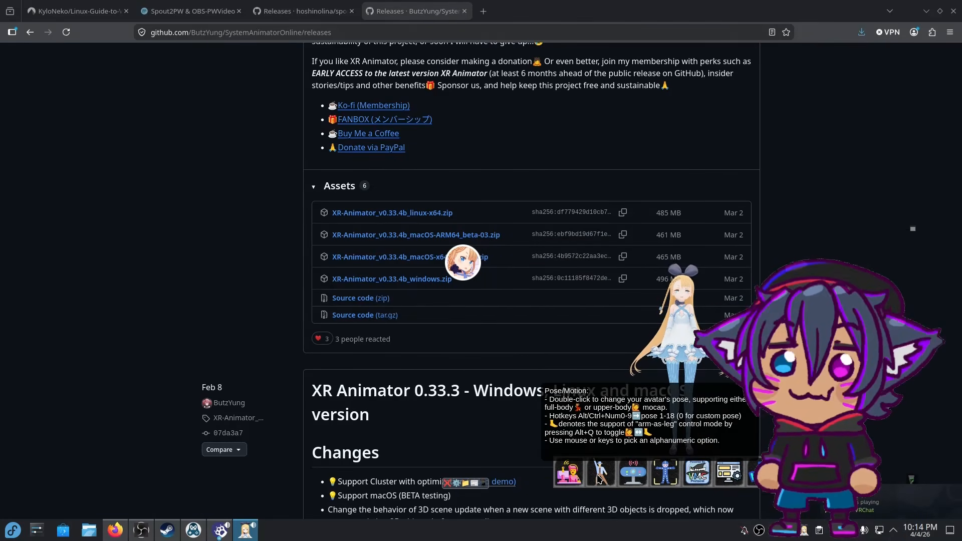
left_click(570, 298)
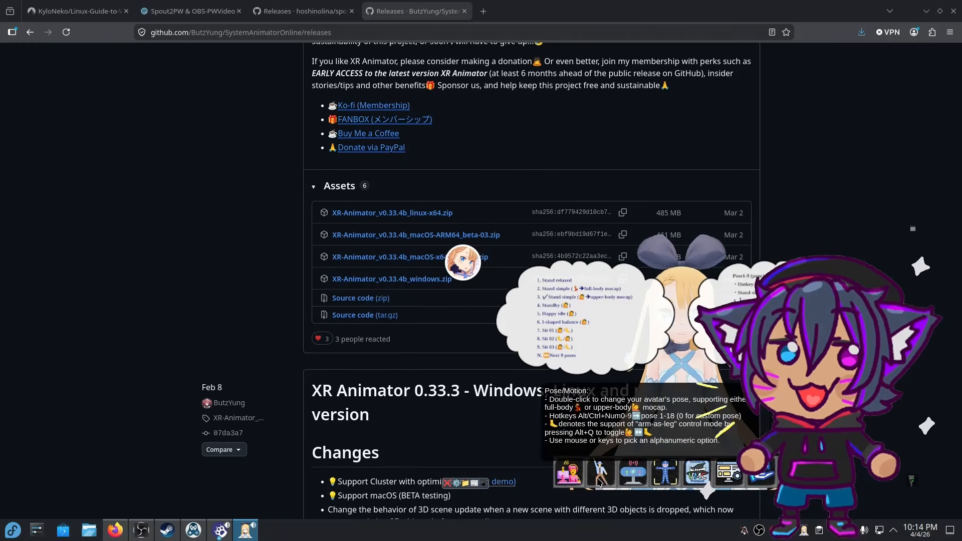
double_click(571, 479)
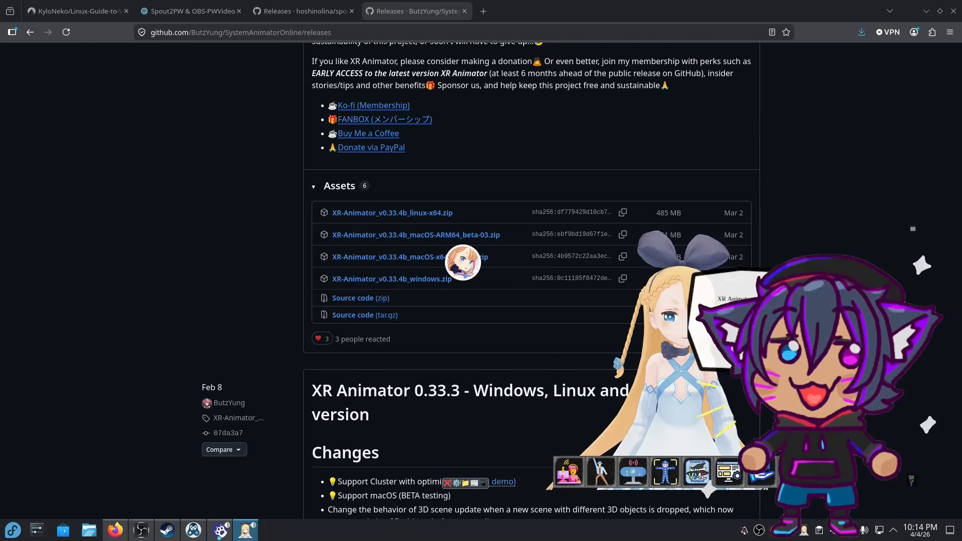
Step: Cycle the app mode in the VMC-protocol sender parameters around to Warudo and finish the configuration
mouse_move(704, 478)
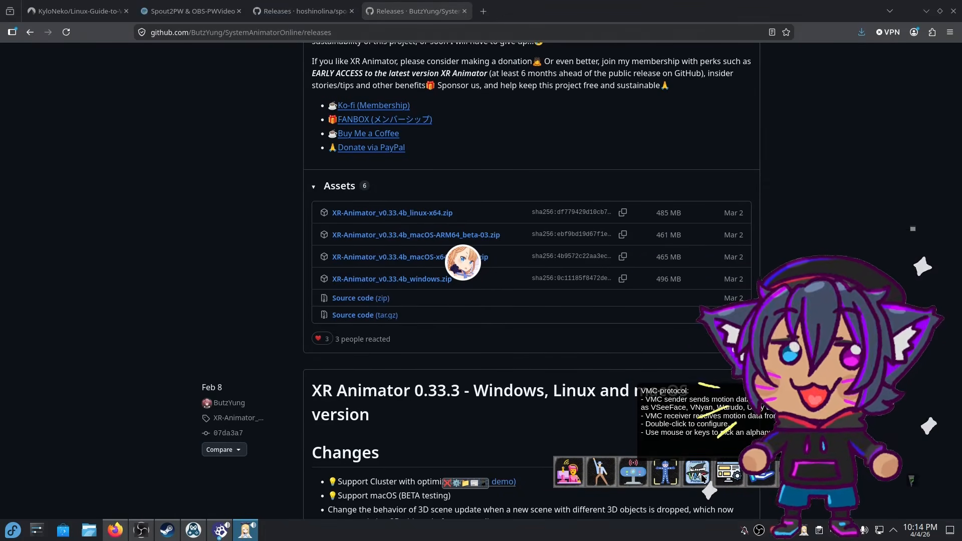
double_click(703, 478)
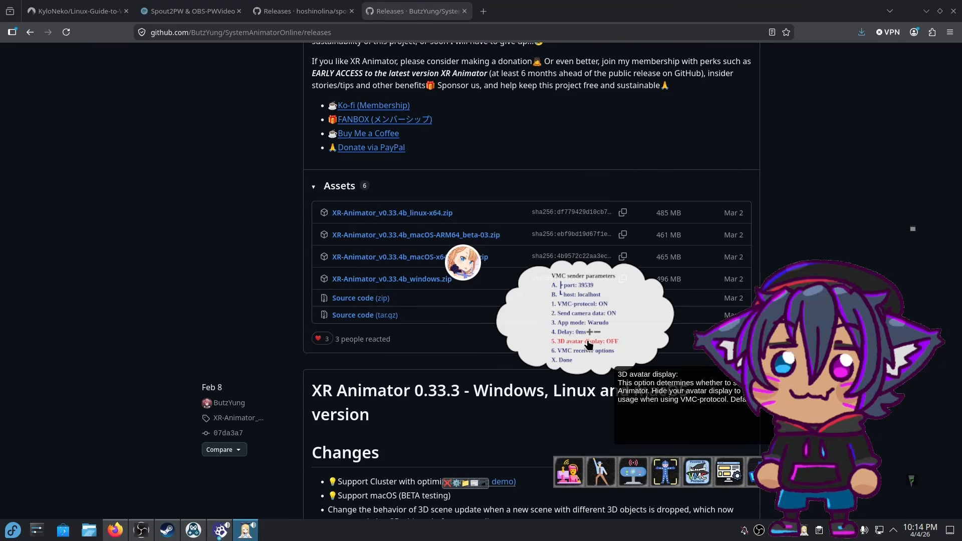
left_click(579, 325)
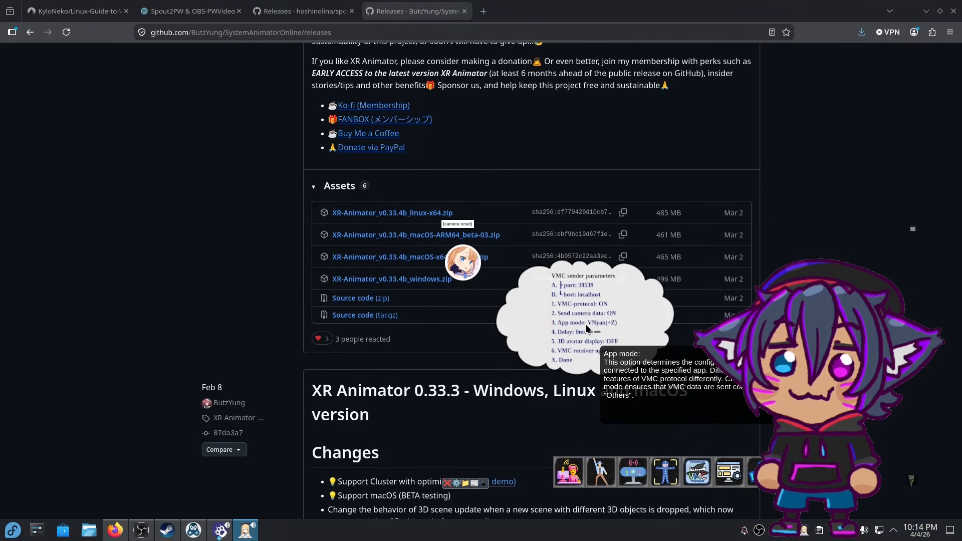
left_click(585, 323)
left_click(592, 324)
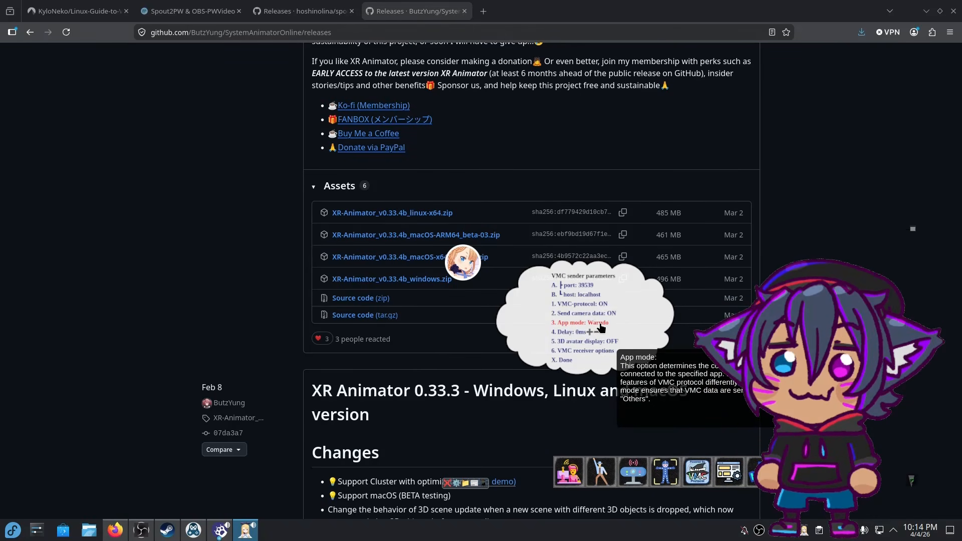
left_click(592, 315)
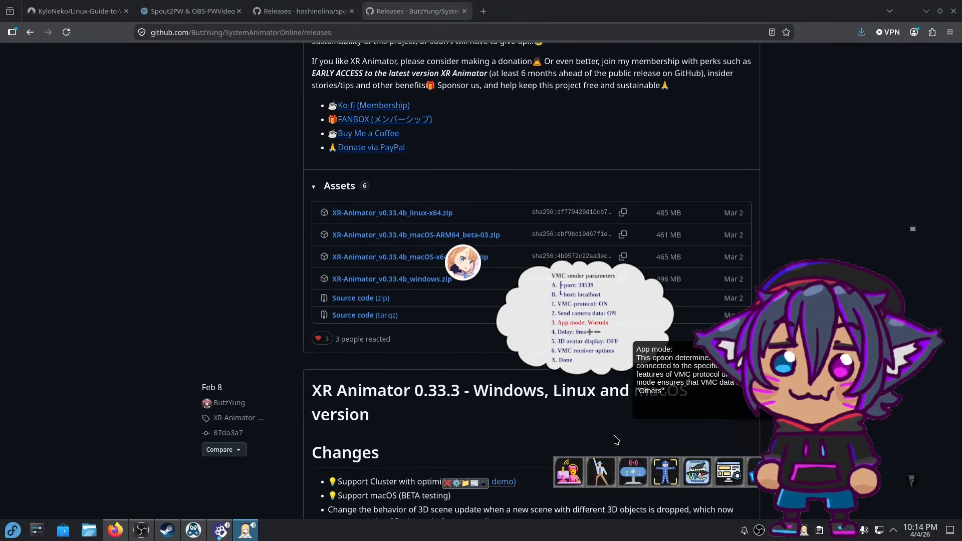
left_click(565, 362)
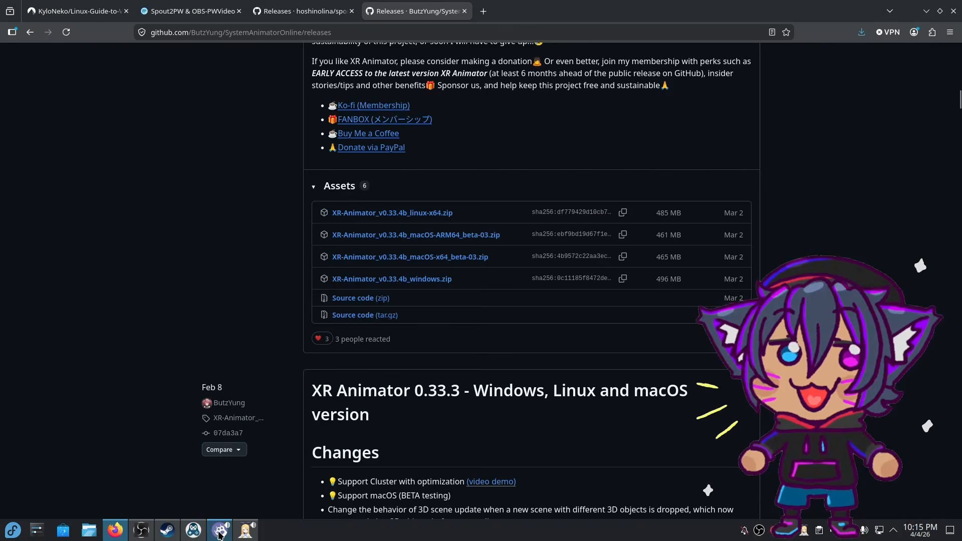
Step: Switch to the Warudo Editor showing the VMC Receiver and move its window up toward the top of the screen
mouse_move(220, 534)
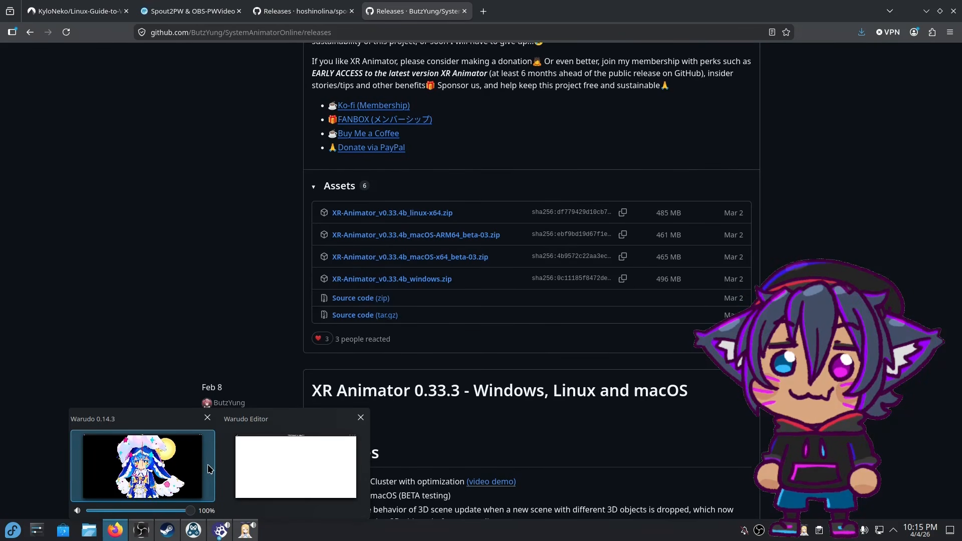
left_click(233, 464)
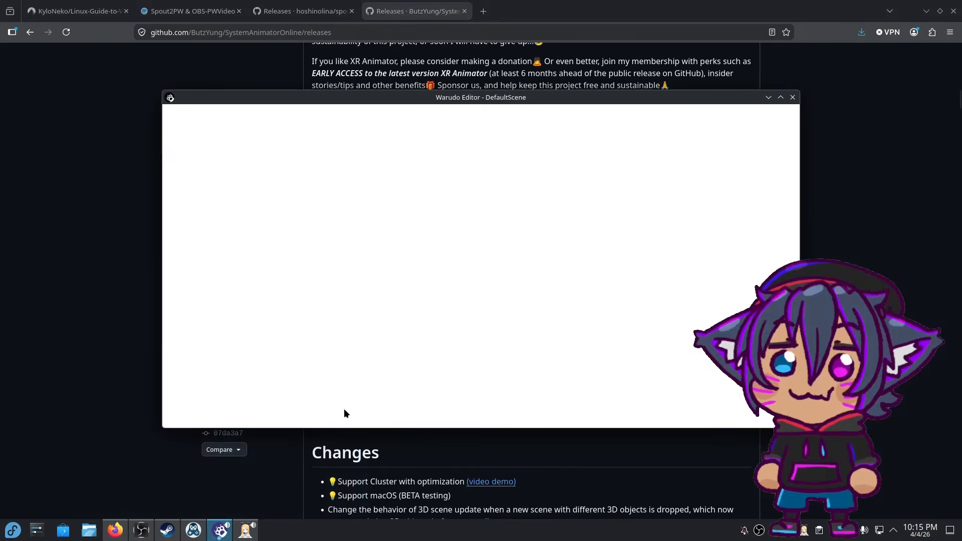
left_click_drag(452, 89, 505, 85)
left_click(220, 530)
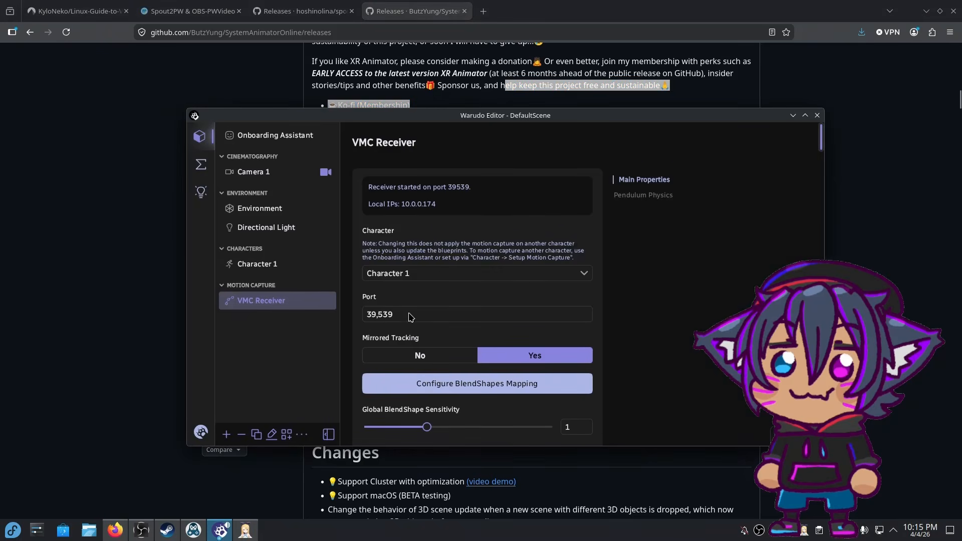
left_click(804, 116)
left_click_drag(750, 108, 750, 54)
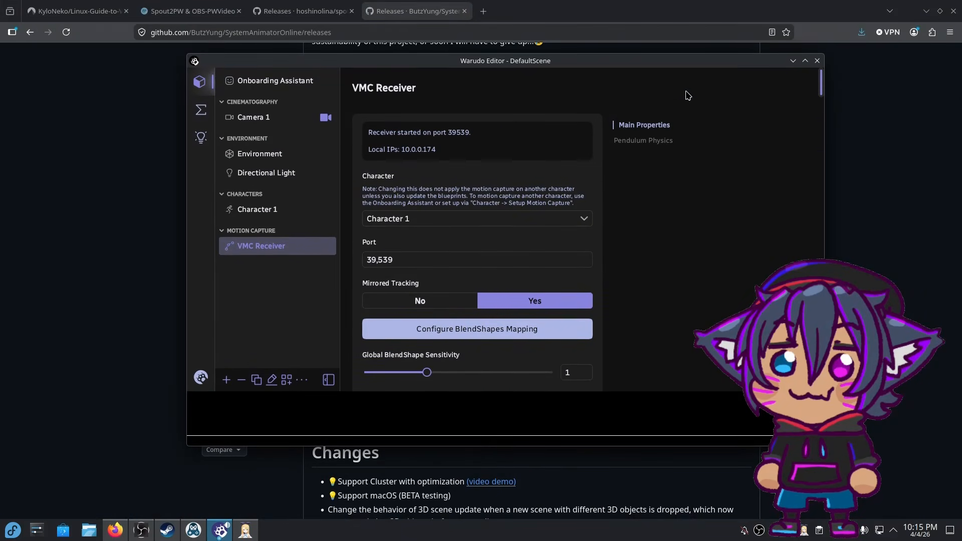
Step: Start the Basic Setup from Warudo's Onboarding Assistant and accept Shipilka as the character
left_click(273, 80)
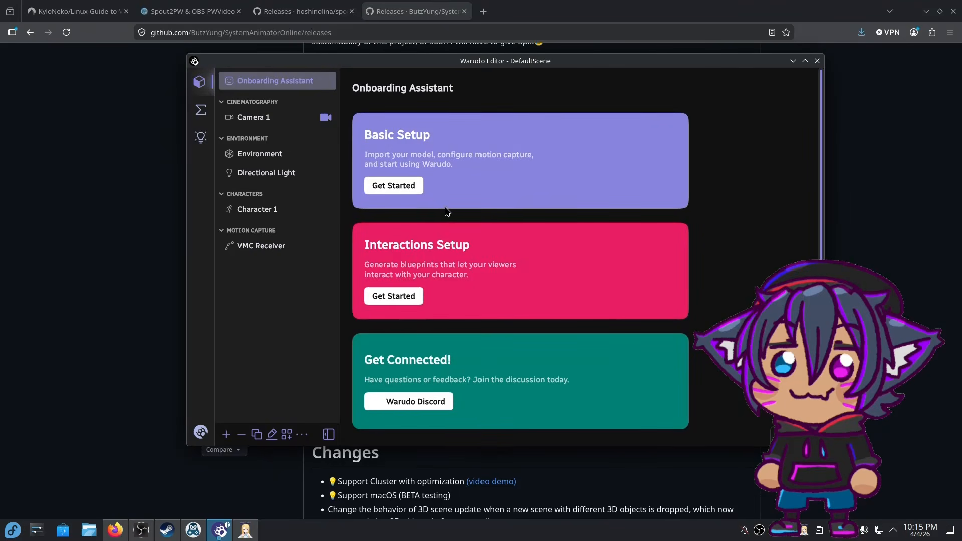
left_click(395, 187)
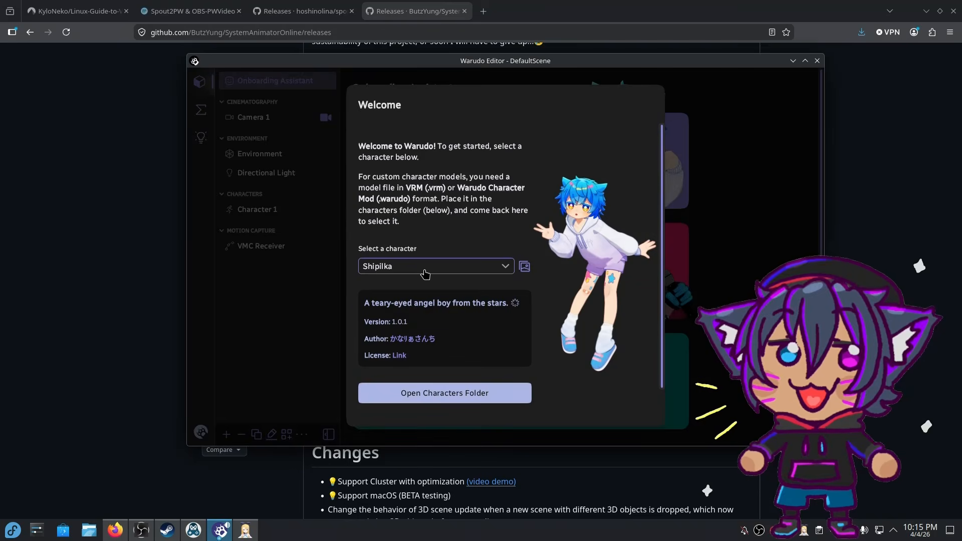
left_click(424, 270)
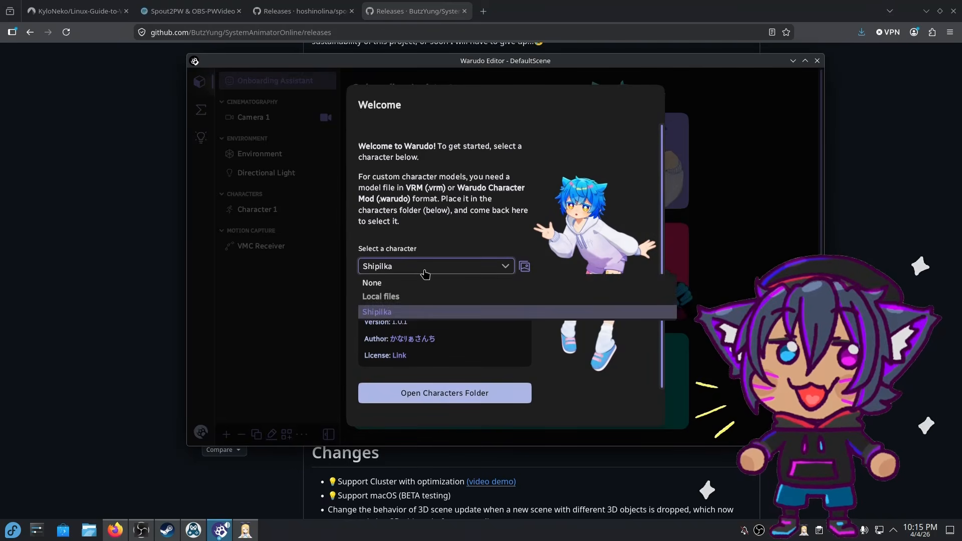
left_click(425, 273)
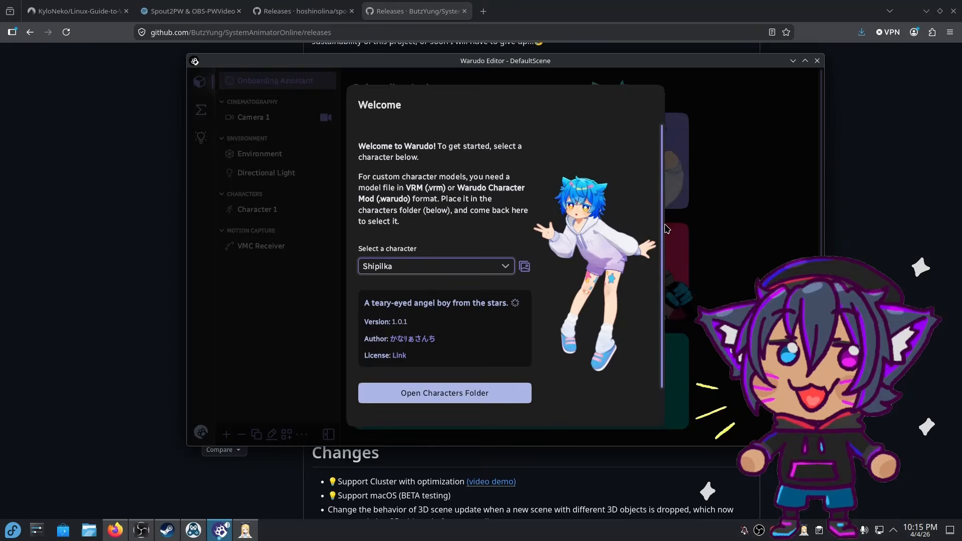
scroll(664, 208, "down", 1)
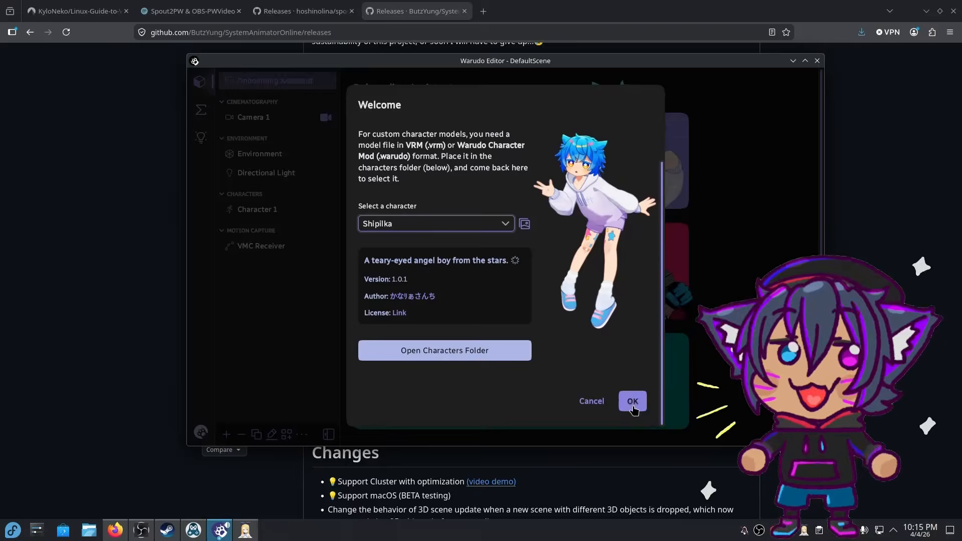
left_click(632, 407)
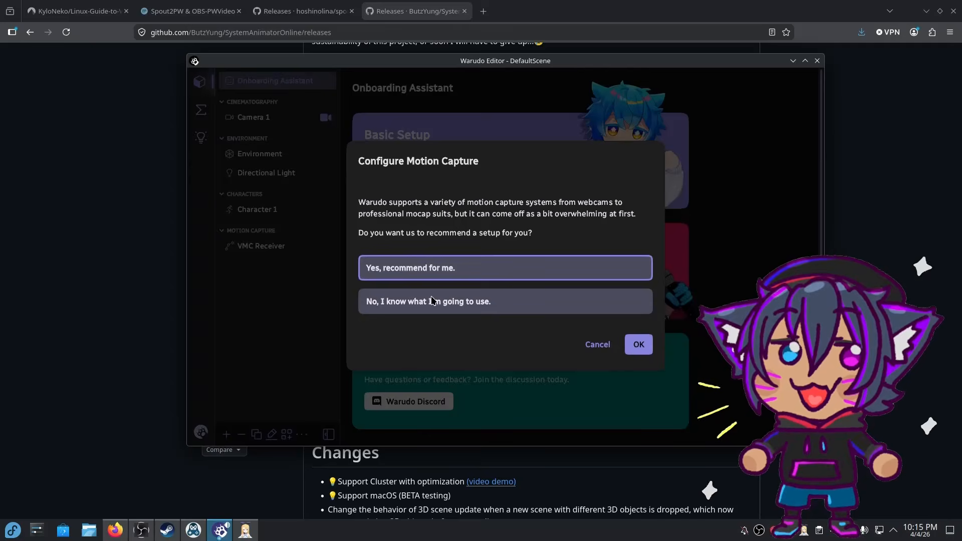
Step: Ask for a recommended motion capture setup and answer No to having a working webcam
left_click(639, 343)
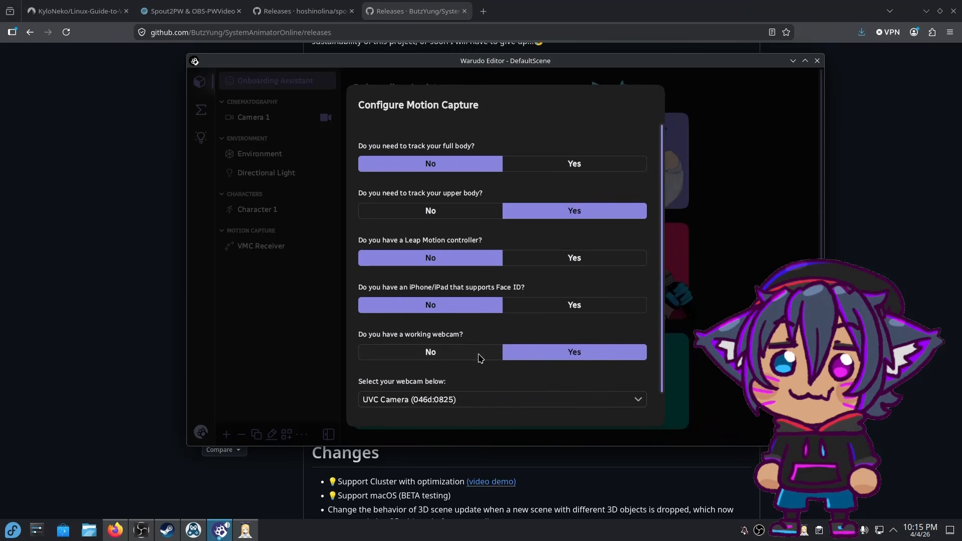
left_click(461, 354)
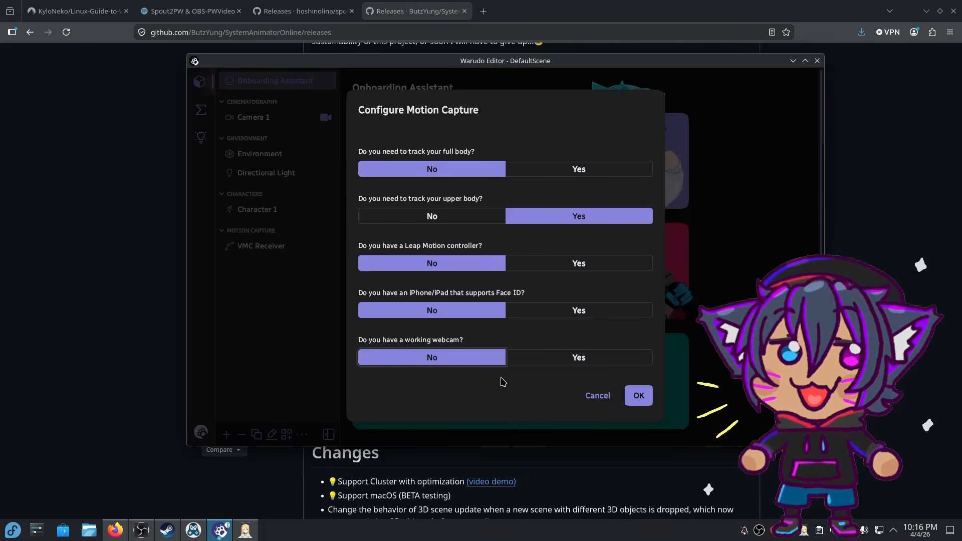
left_click(638, 396)
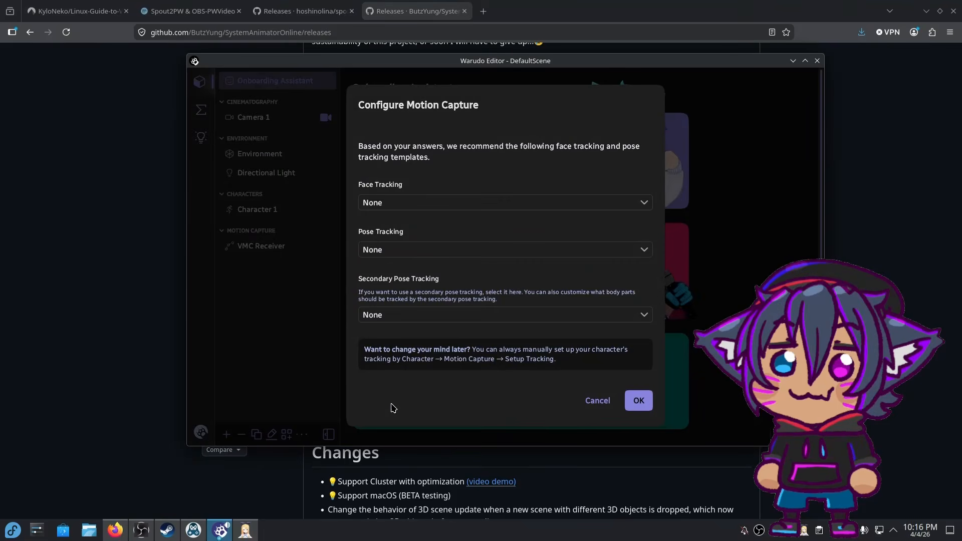
Step: Set both face tracking and pose tracking to VMC and accept disabling head and body movements from face tracking
left_click(394, 202)
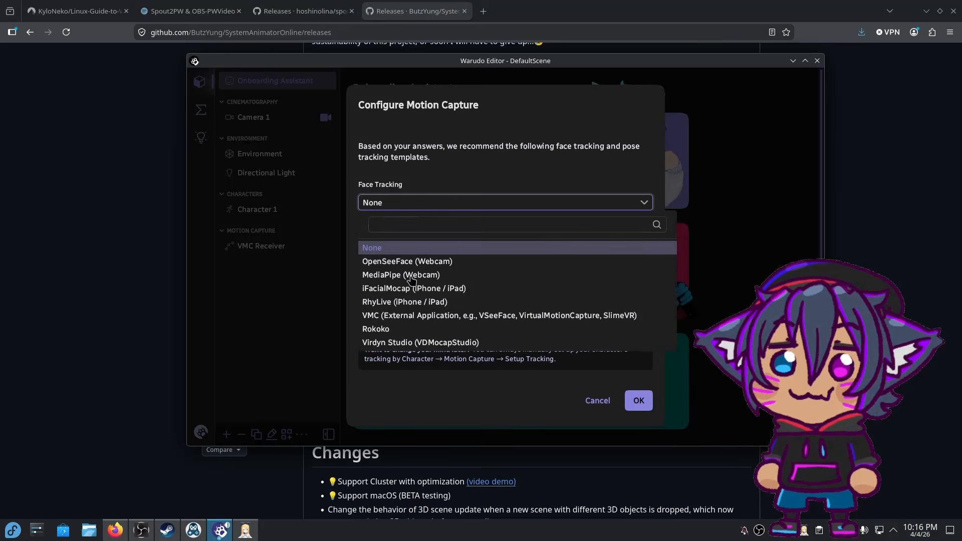
left_click(399, 316)
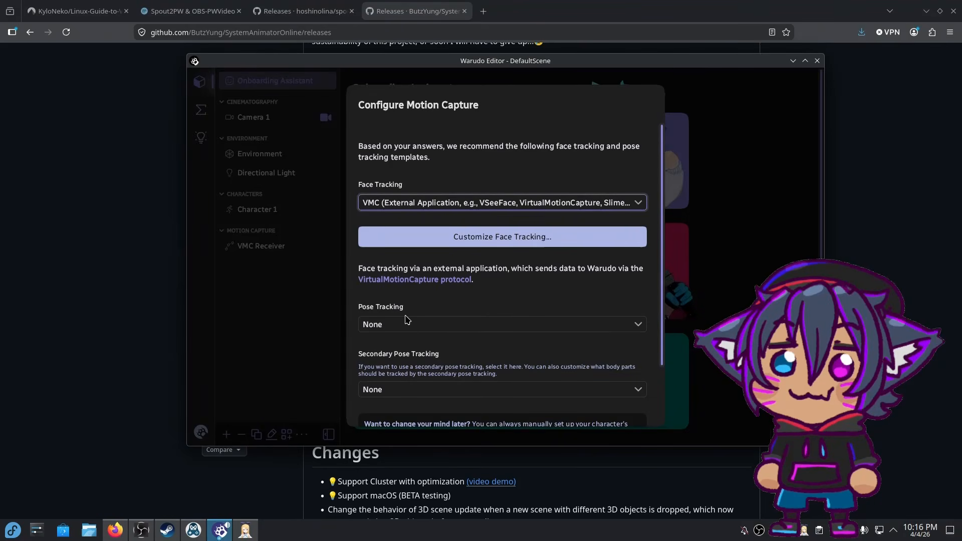
left_click(406, 323)
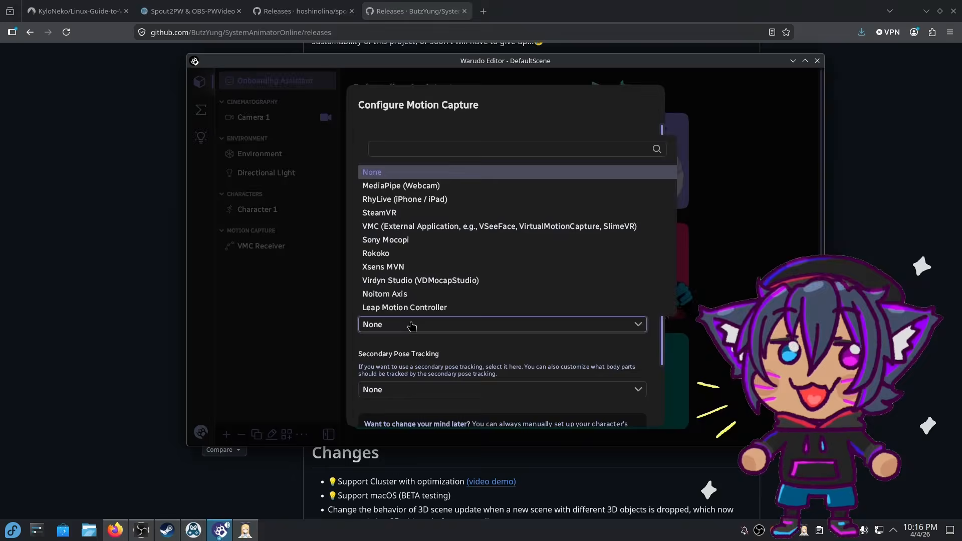
left_click(419, 226)
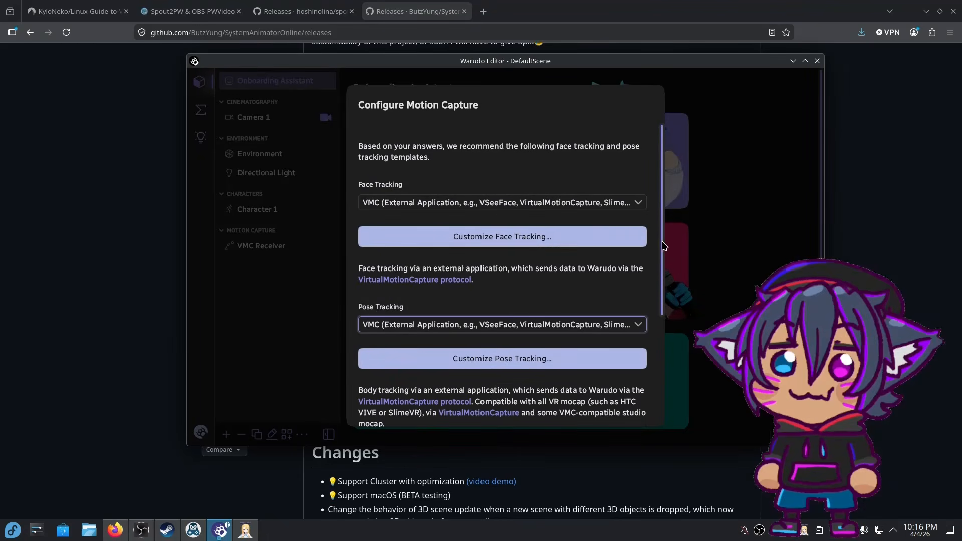
left_click_drag(663, 245, 652, 377)
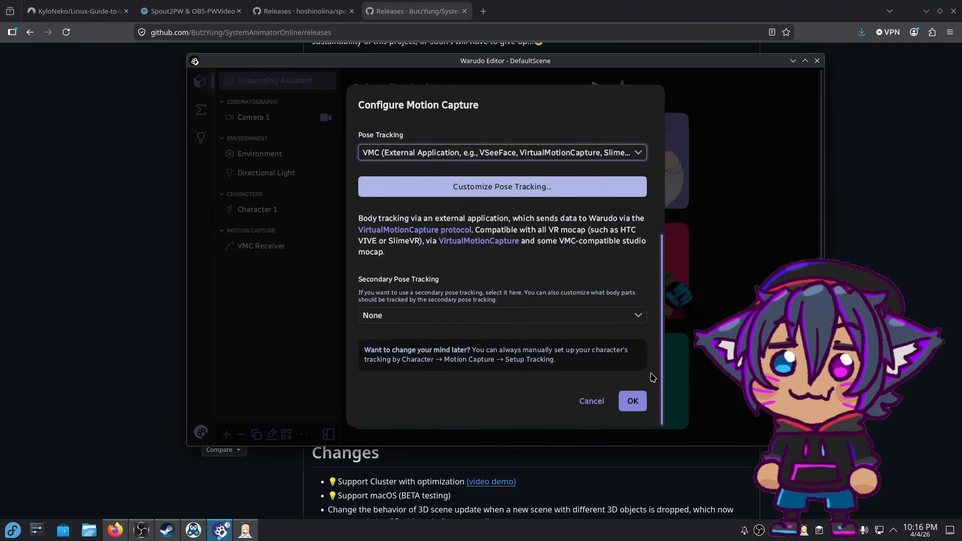
left_click(485, 197)
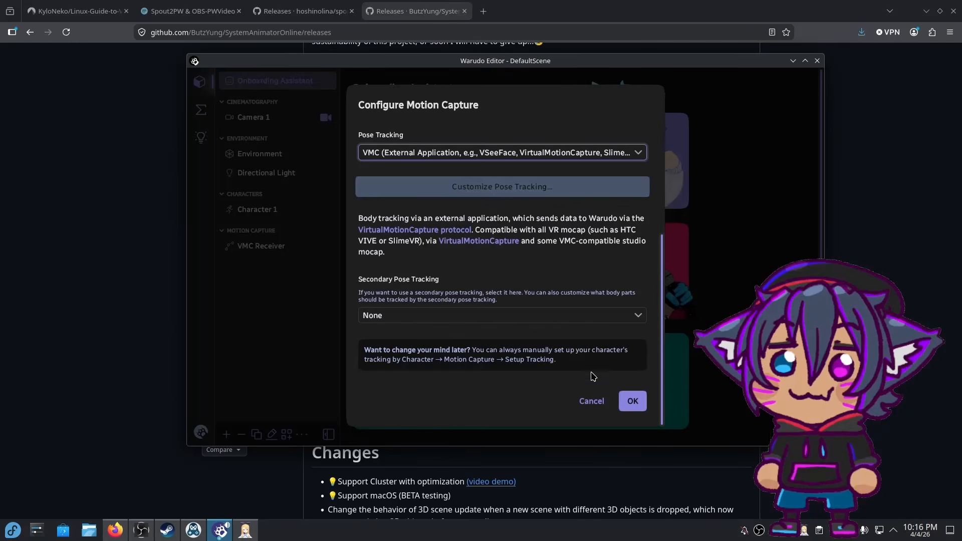
left_click(635, 401)
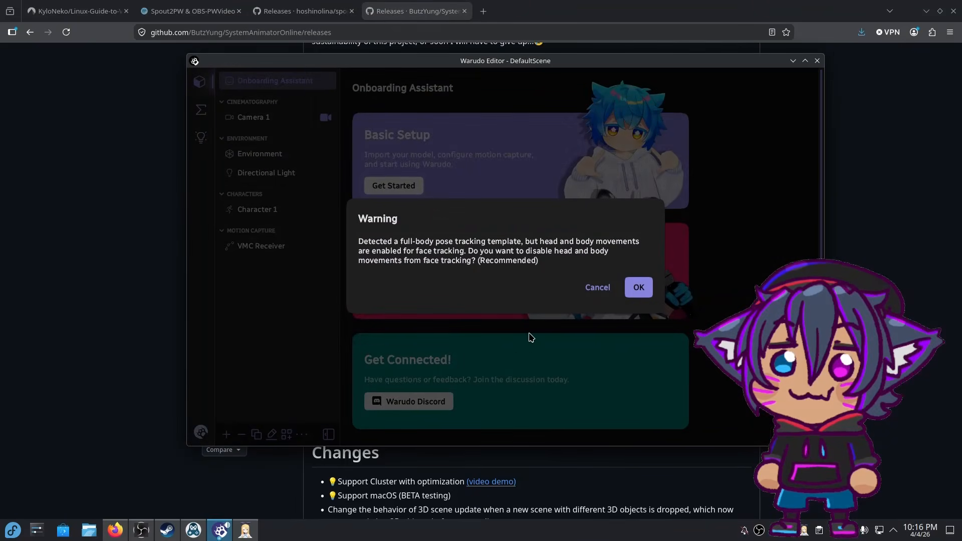
left_click(638, 288)
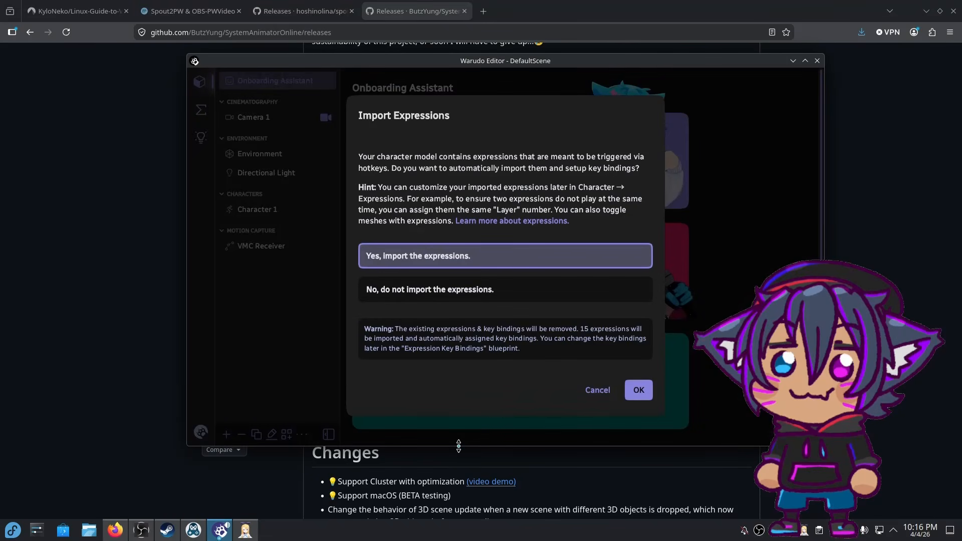
Step: Complete the Basic Setup with the character's expressions imported and a transparent background
left_click(638, 390)
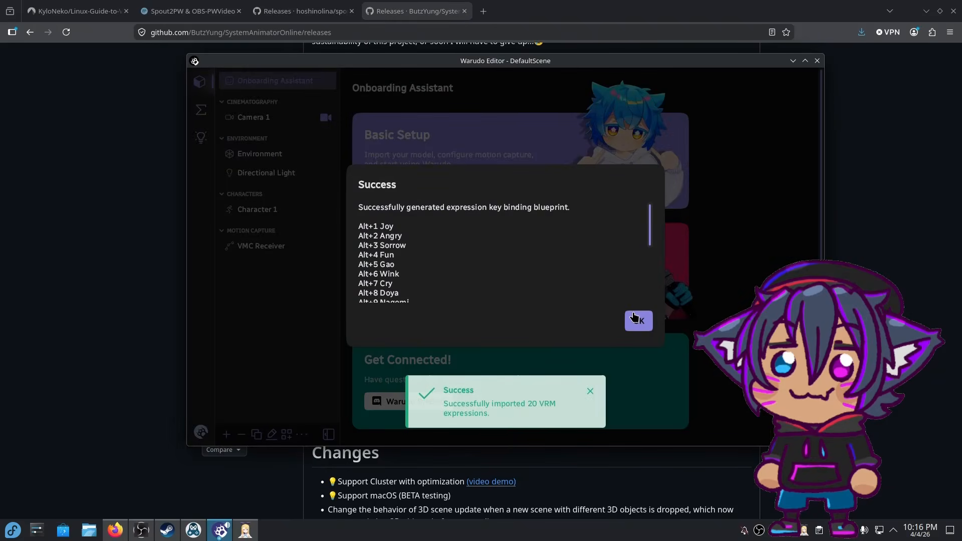
left_click(635, 319)
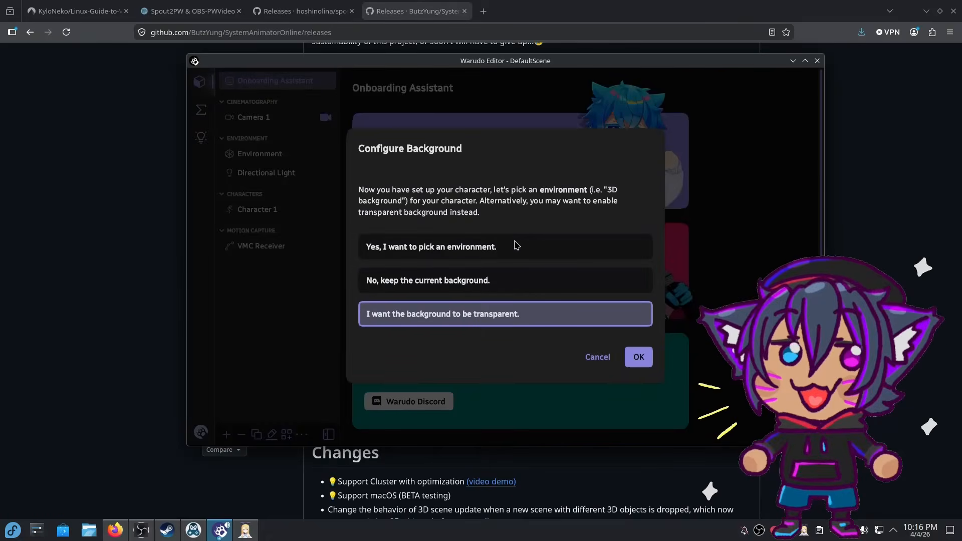
left_click(626, 358)
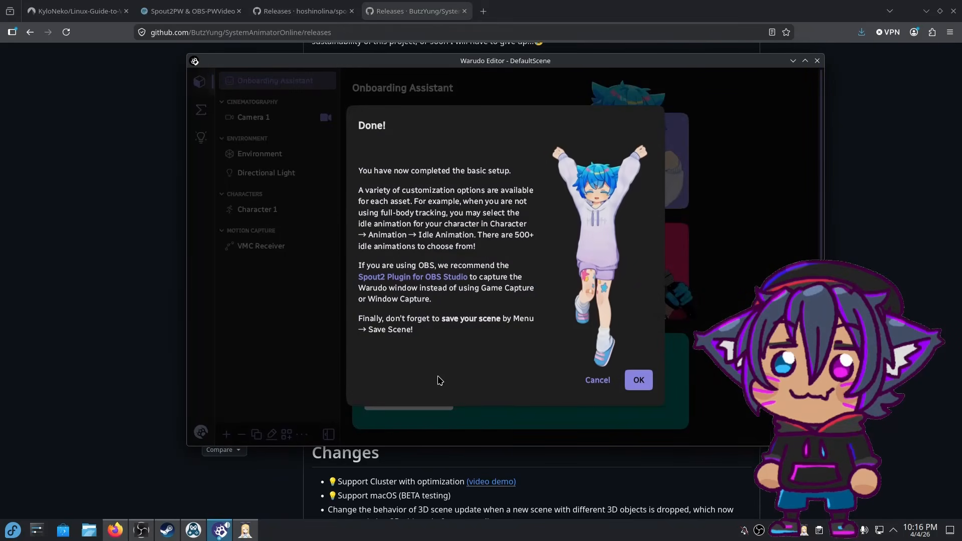
left_click(635, 376)
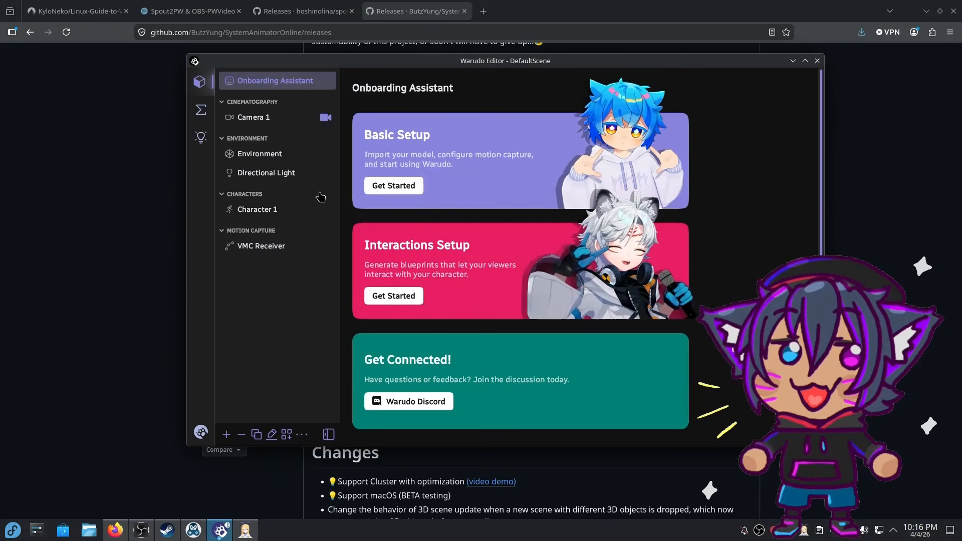
Step: Turn on Spout Output for Camera 1 and bring up the Warudo avatar window
left_click(269, 120)
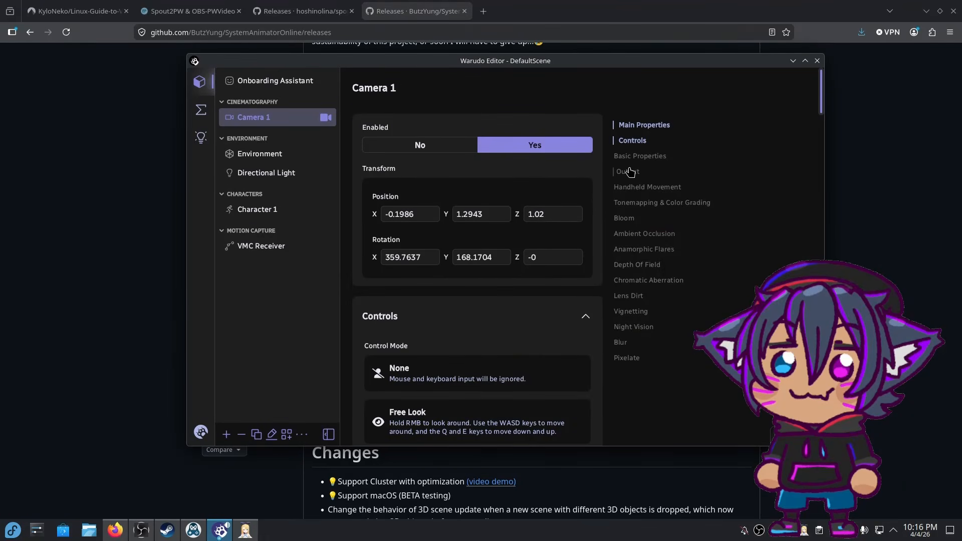
left_click(629, 157)
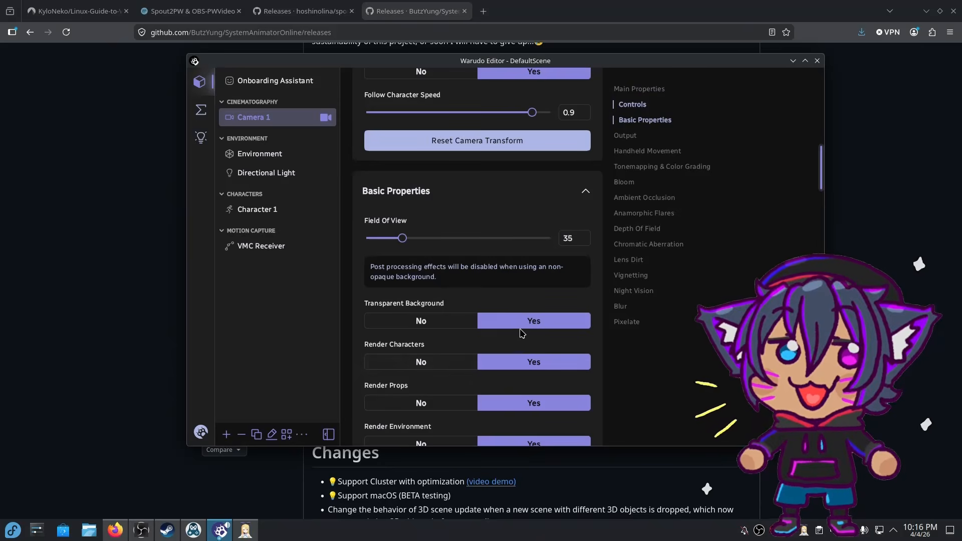
left_click(631, 136)
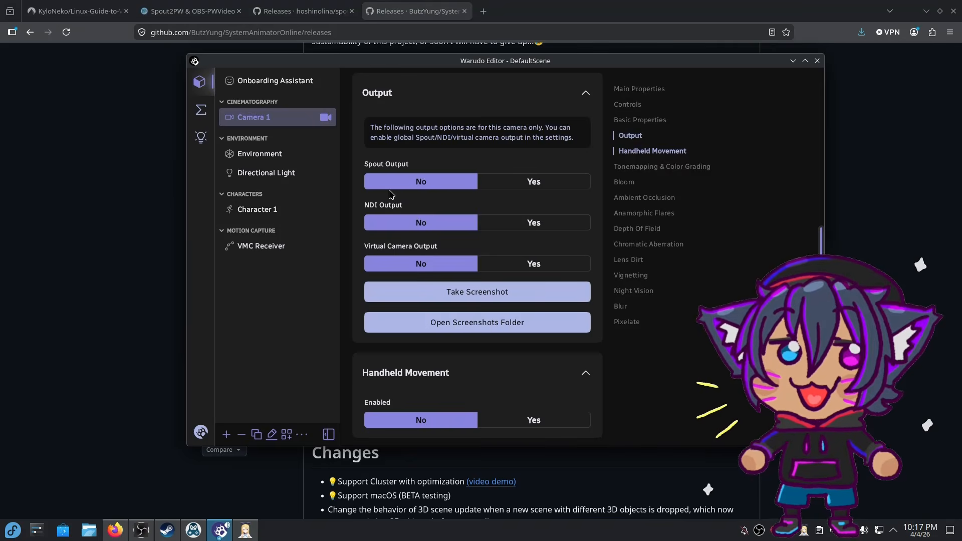
left_click(533, 181)
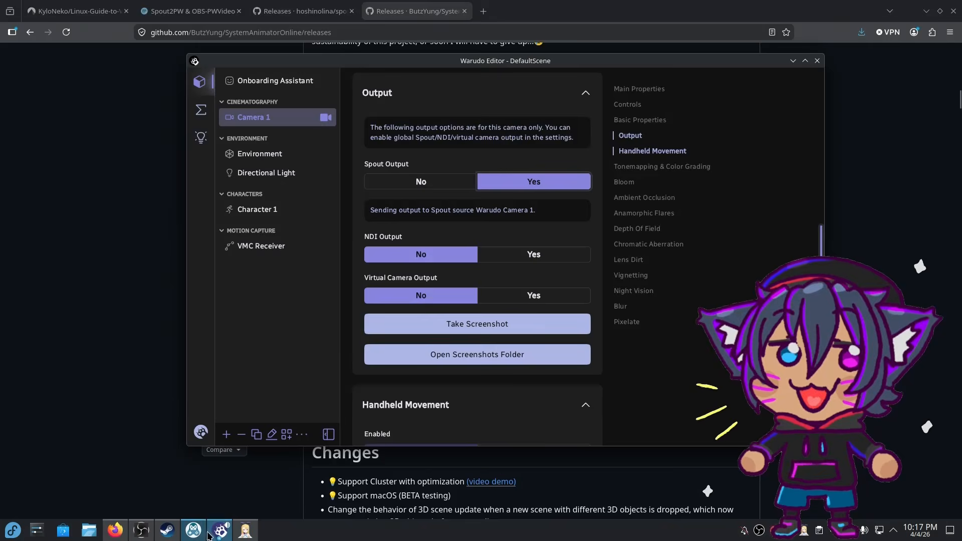
mouse_move(211, 534)
left_click(179, 477)
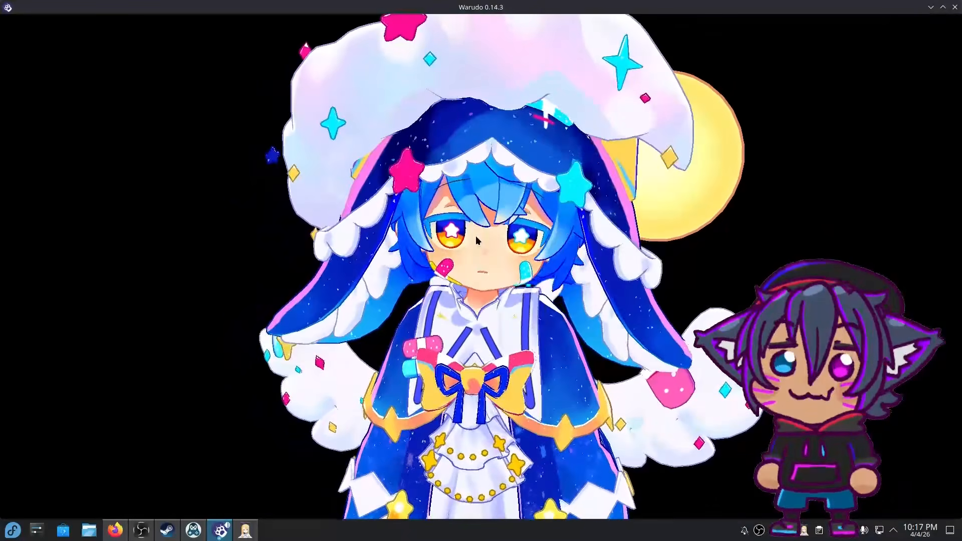
Step: Switch to OBS and set the PipeWire Video source to Spout2PW (Warudo): Warudo Camera 1
left_click(141, 530)
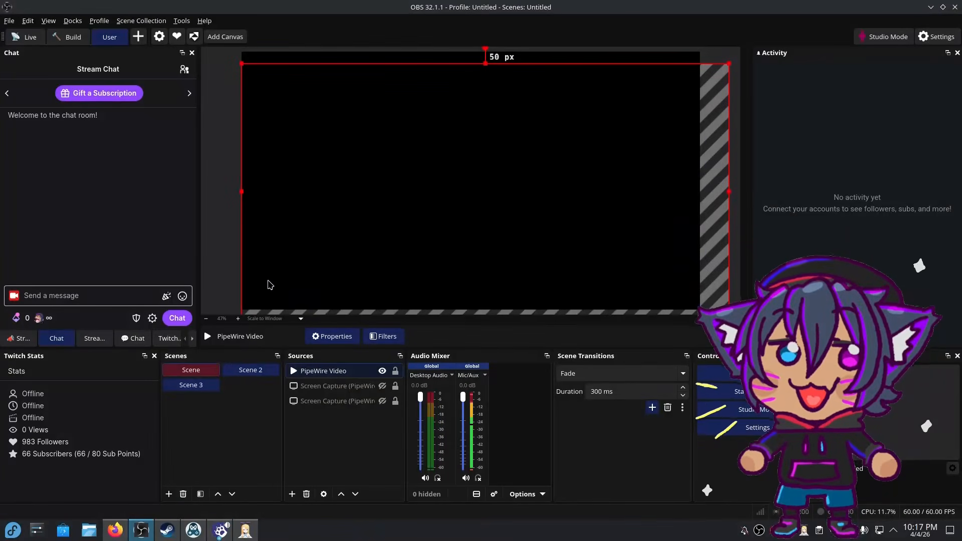
double_click(344, 372)
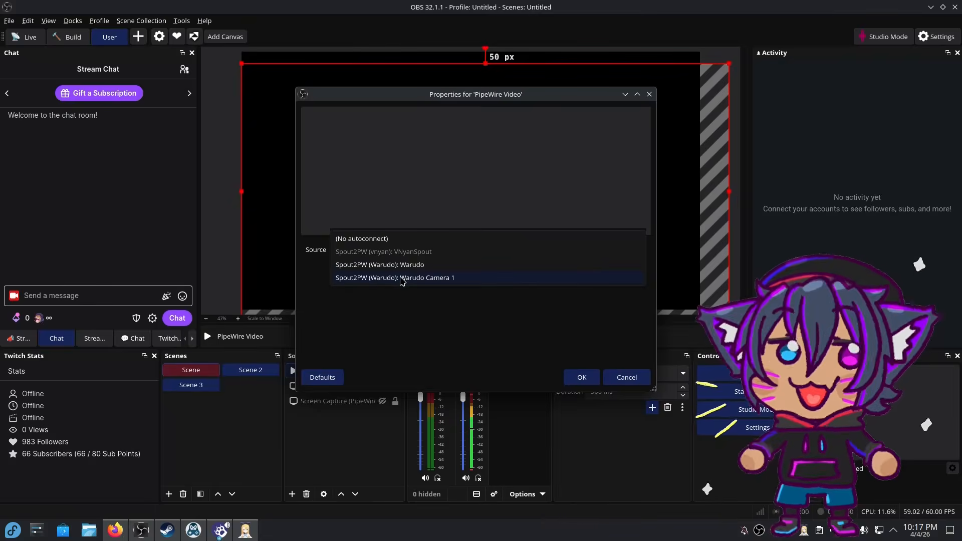
left_click(402, 278)
left_click(415, 257)
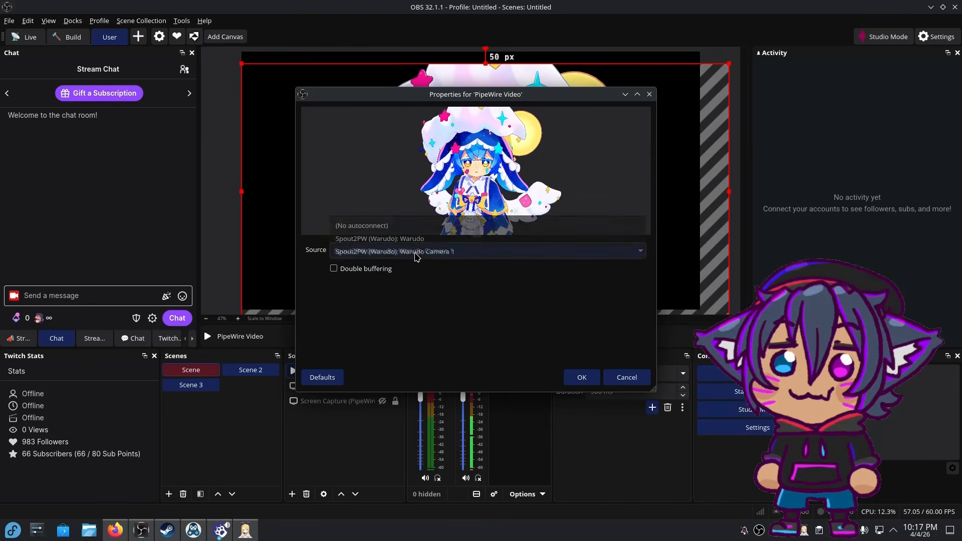
left_click(415, 255)
left_click(404, 251)
left_click(401, 238)
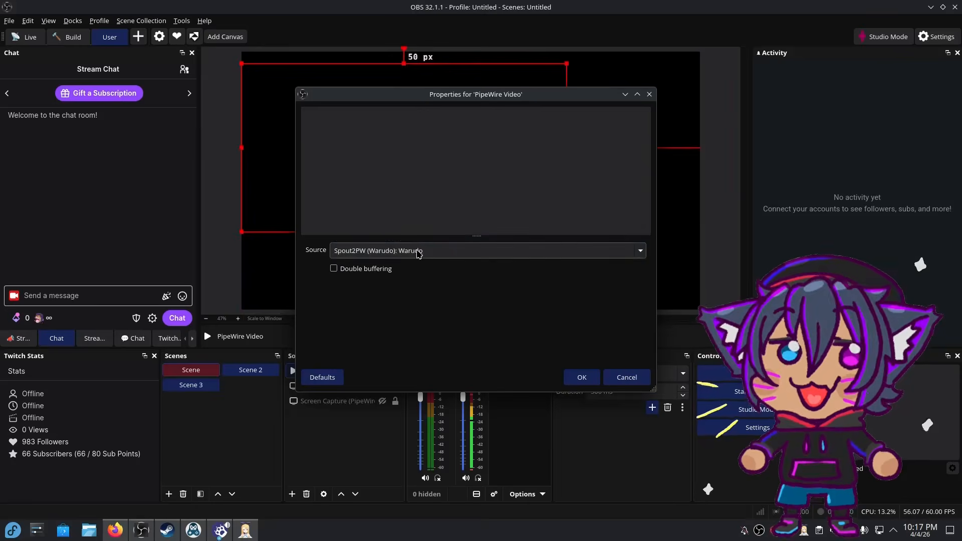
left_click(420, 266)
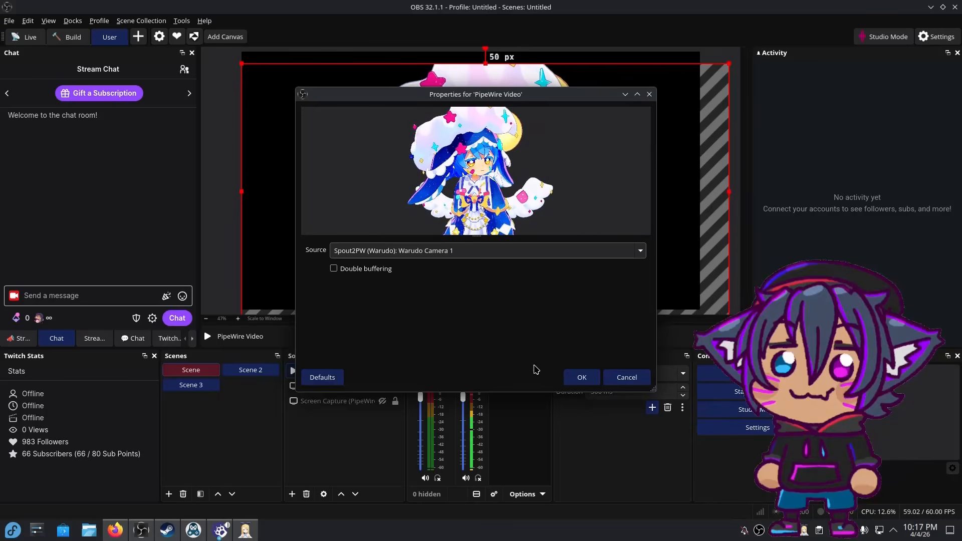
left_click(581, 377)
Step: Enlarge the PipeWire Video source on the canvas and reposition it so the avatar sits near the centre
left_click_drag(477, 83, 470, 92)
left_click_drag(722, 72, 776, 44)
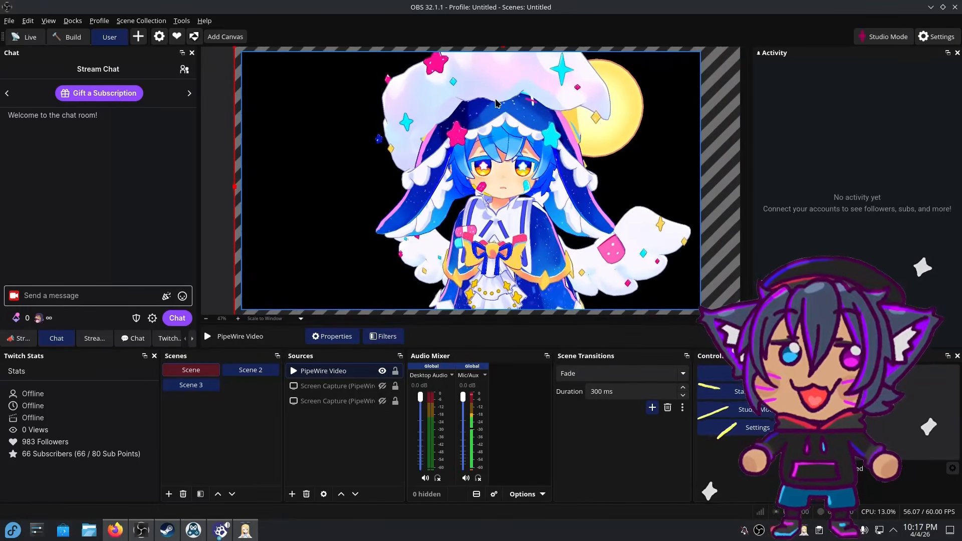
left_click_drag(504, 122, 474, 124)
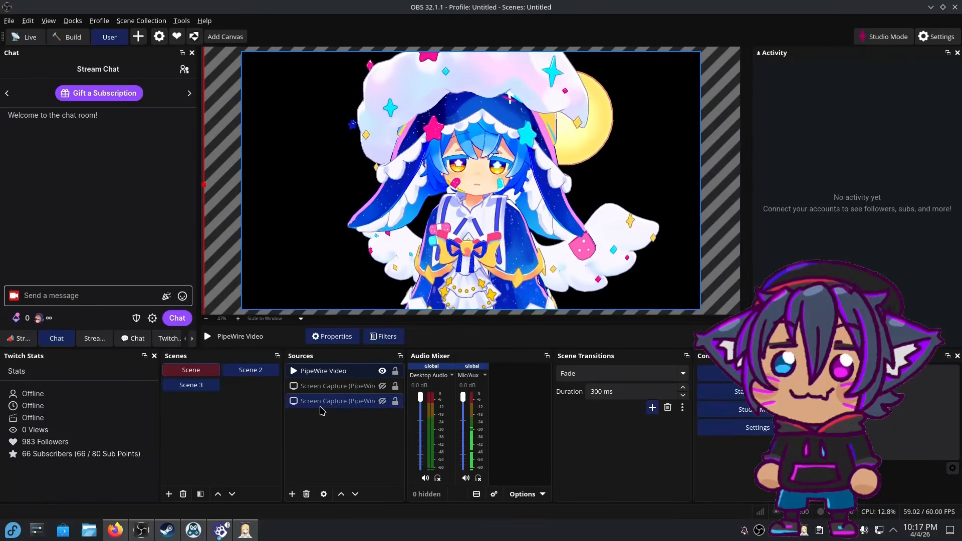
Step: Switch to the Warudo avatar window and reframe its camera to show the upper body with the whole hood
left_click(219, 529)
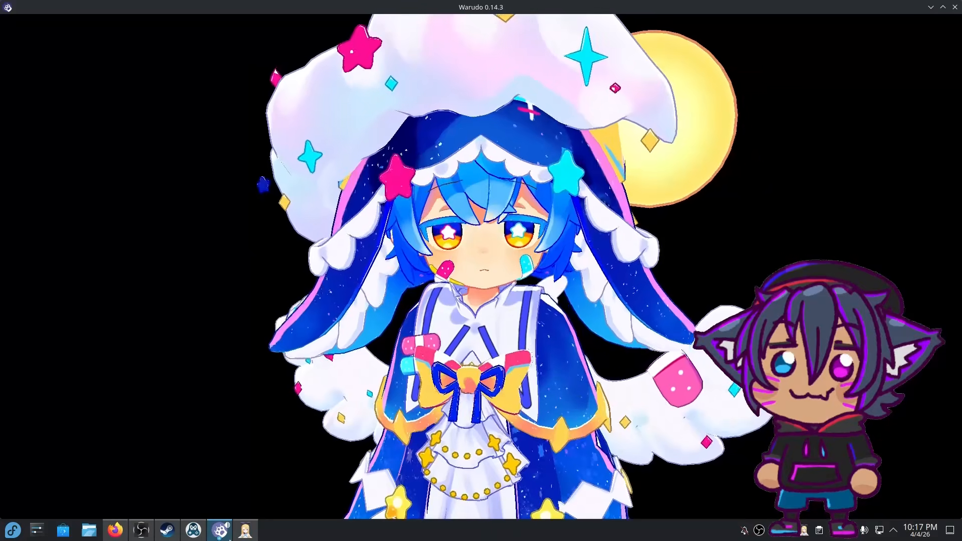
scroll(436, 343, "up", 5)
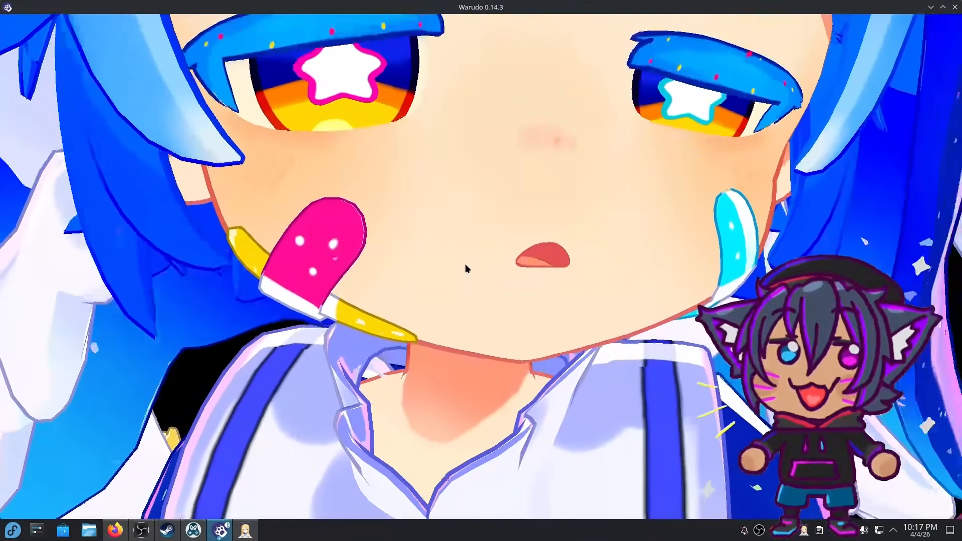
middle_click_drag(465, 264, 464, 289)
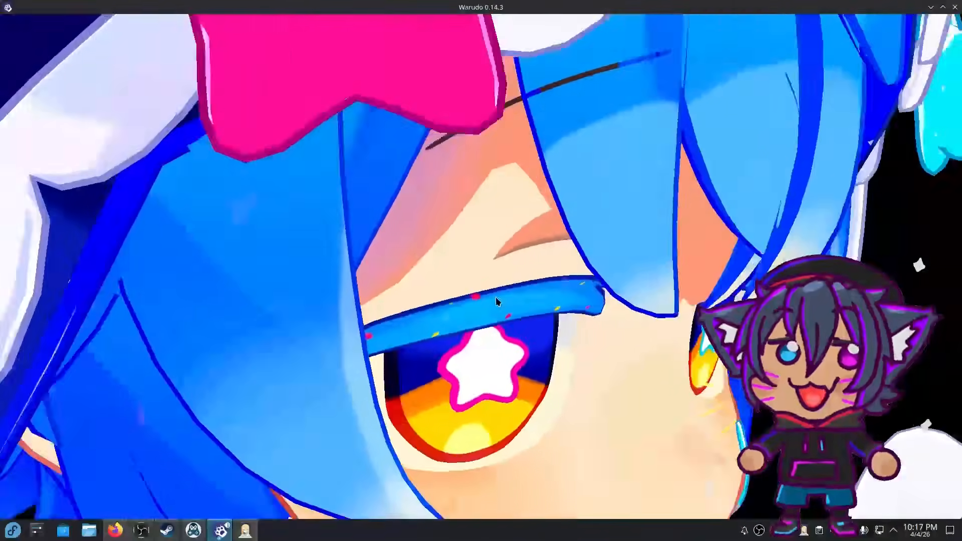
left_click_drag(495, 298, 466, 307)
scroll(465, 307, "down", 6)
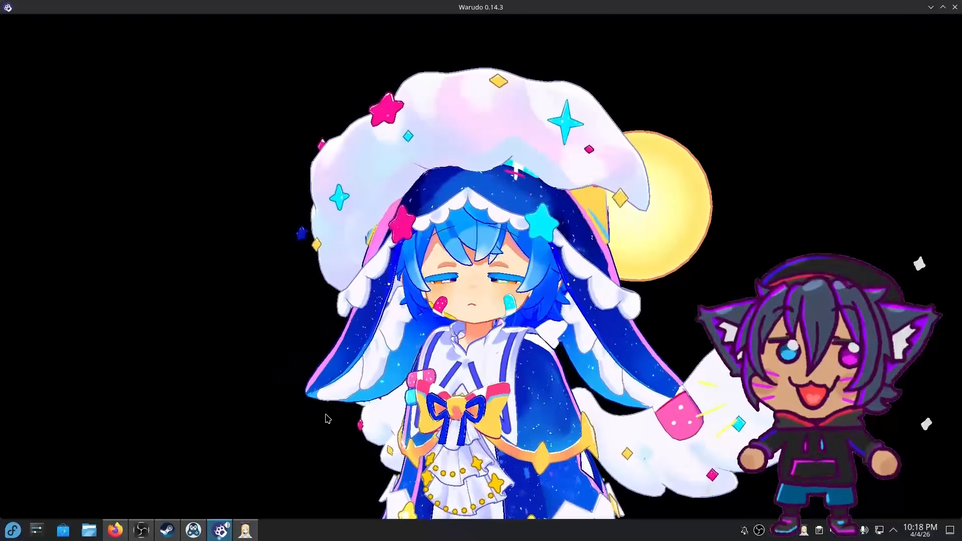
Step: Switch to XR Animator and quit it
left_click(246, 531)
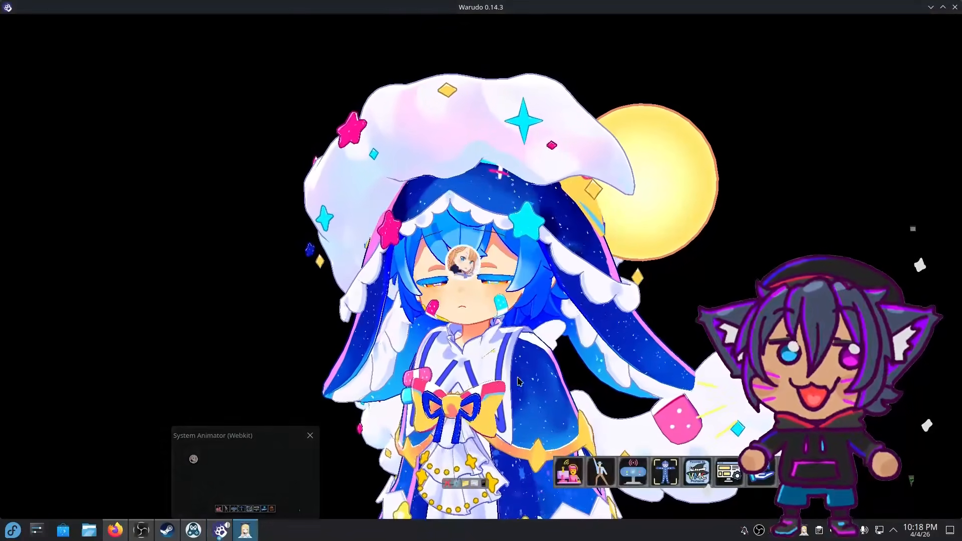
left_click(448, 483)
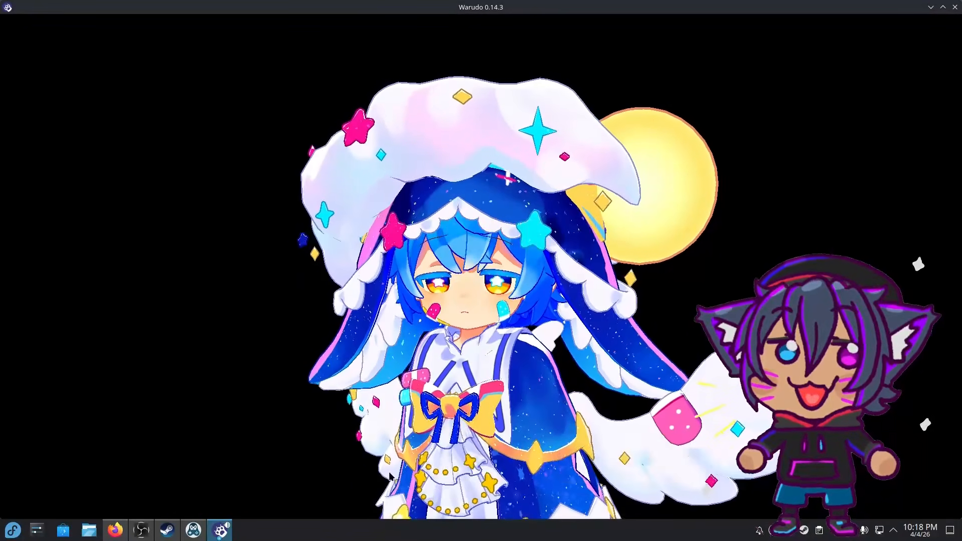
Step: Switch to the Warudo Editor, restart the Basic Setup from the Onboarding Assistant and accept Shipilka as the character
left_click(217, 532)
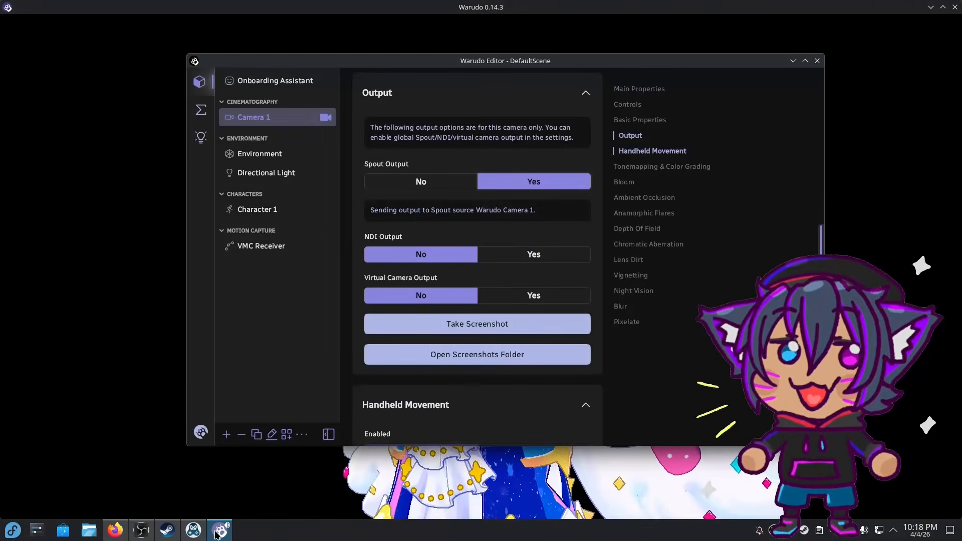
left_click(265, 84)
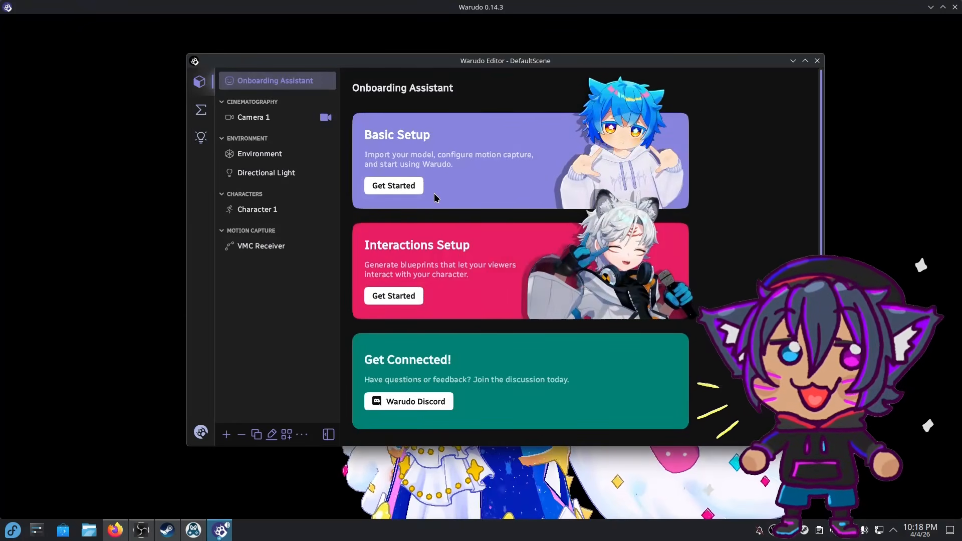
left_click(396, 187)
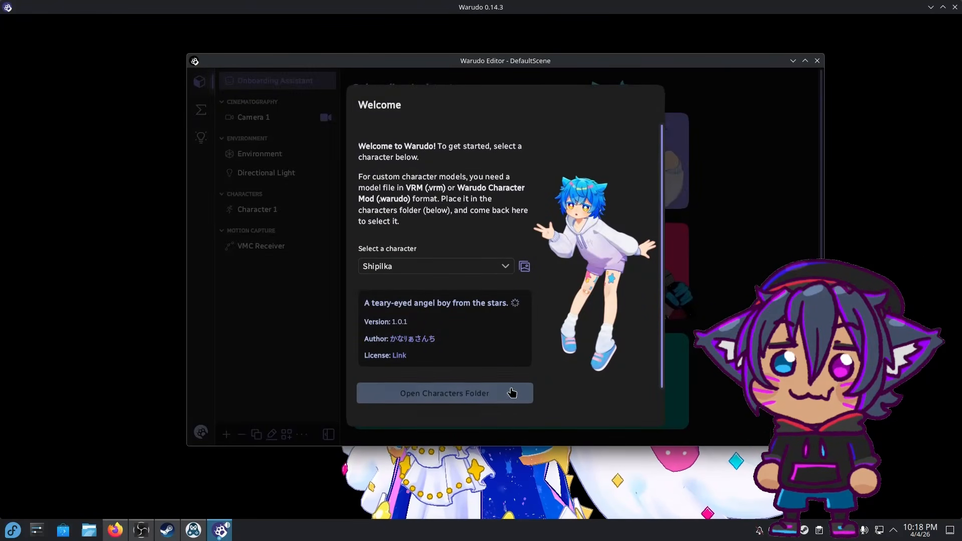
scroll(660, 331, "down", 2)
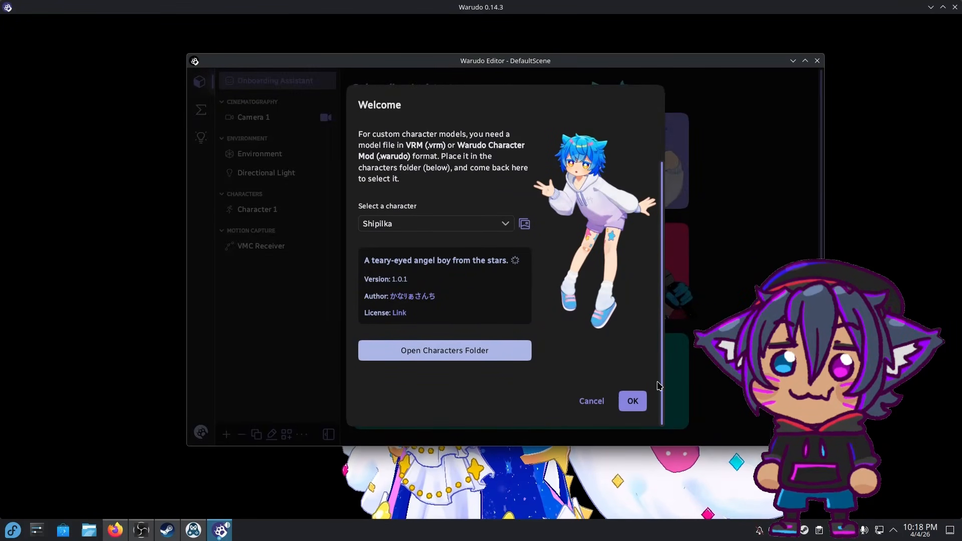
left_click(640, 401)
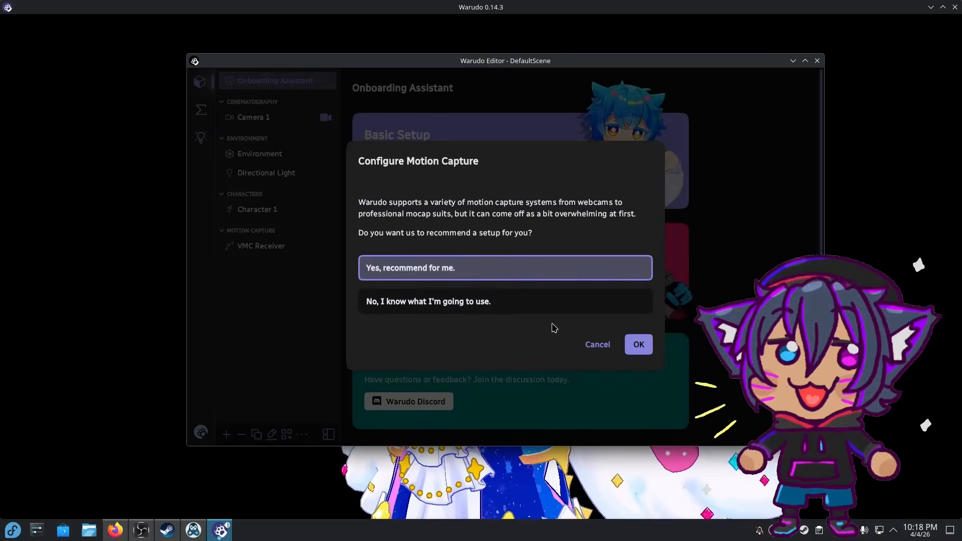
Step: Request a recommended motion capture setup and report a working webcam, using UVC Camera (046d:0825)
left_click(643, 352)
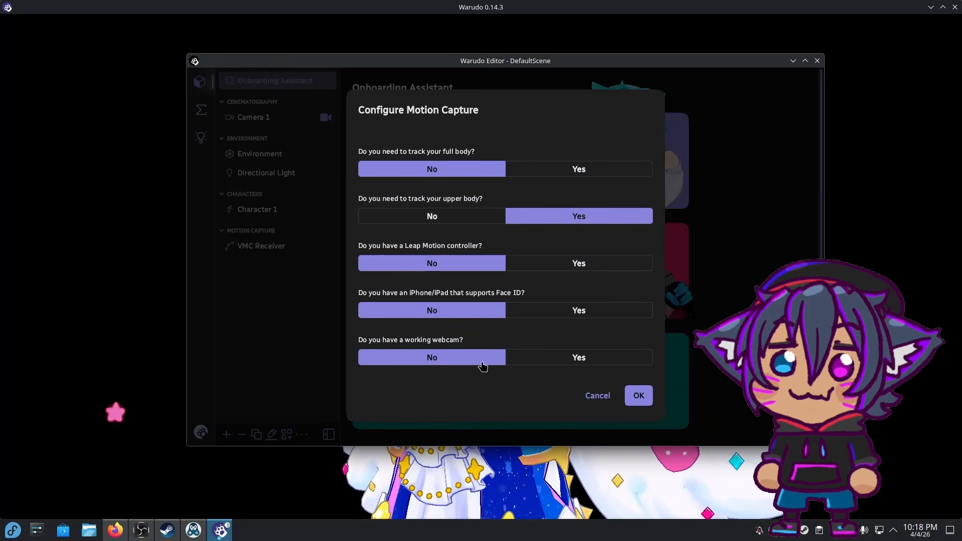
left_click(545, 360)
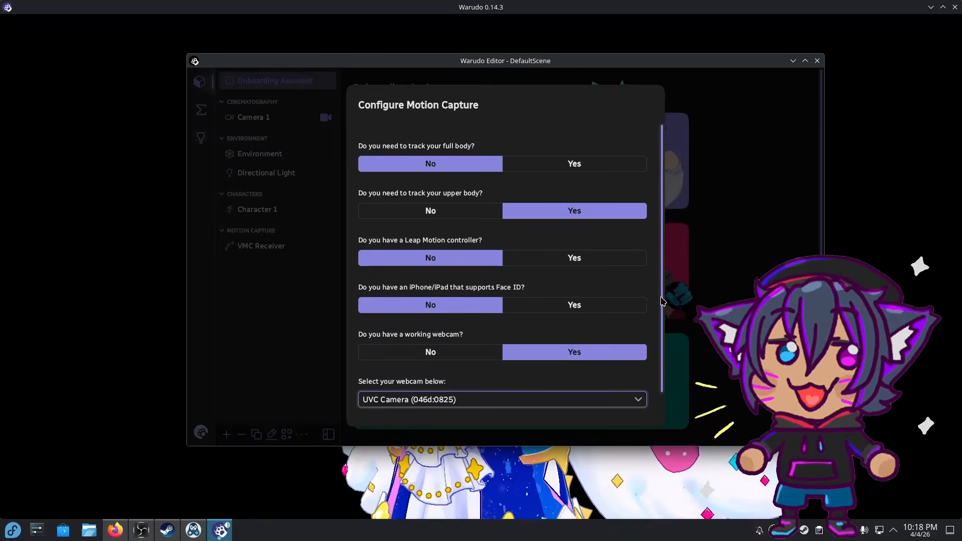
scroll(663, 300, "down", 2)
left_click(633, 402)
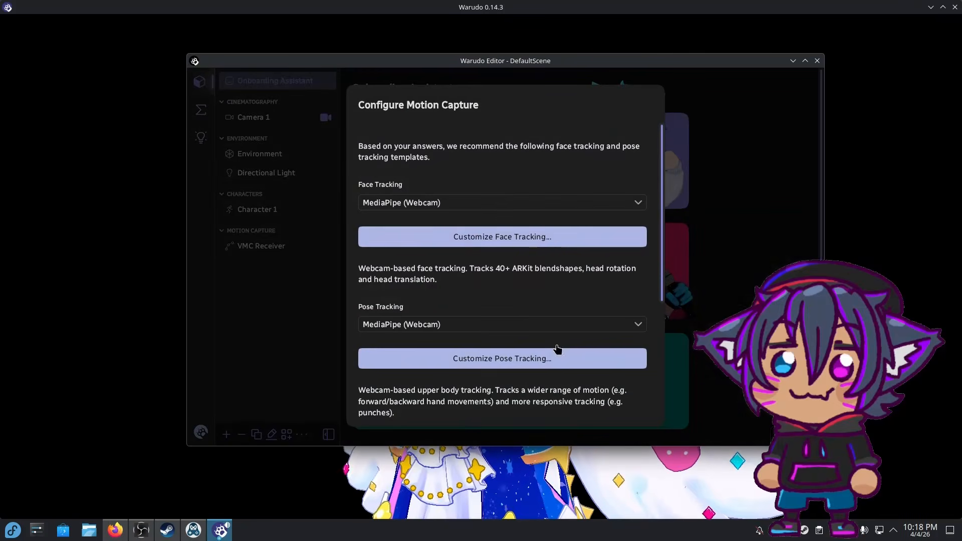
Step: Set face tracking to OpenSeeFace (Webcam) and pose tracking to None, then accept the motion capture setup despite the compatibility warning
left_click(406, 205)
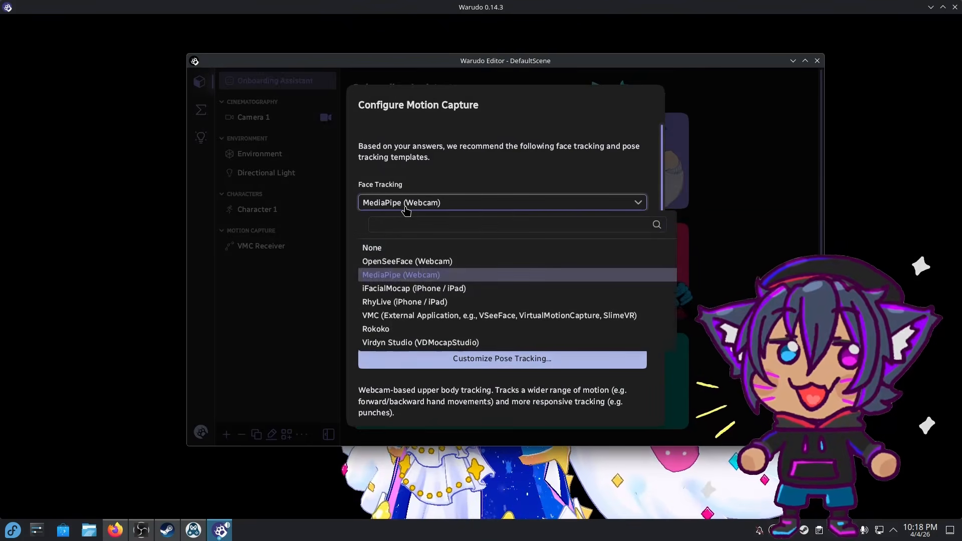
left_click(398, 262)
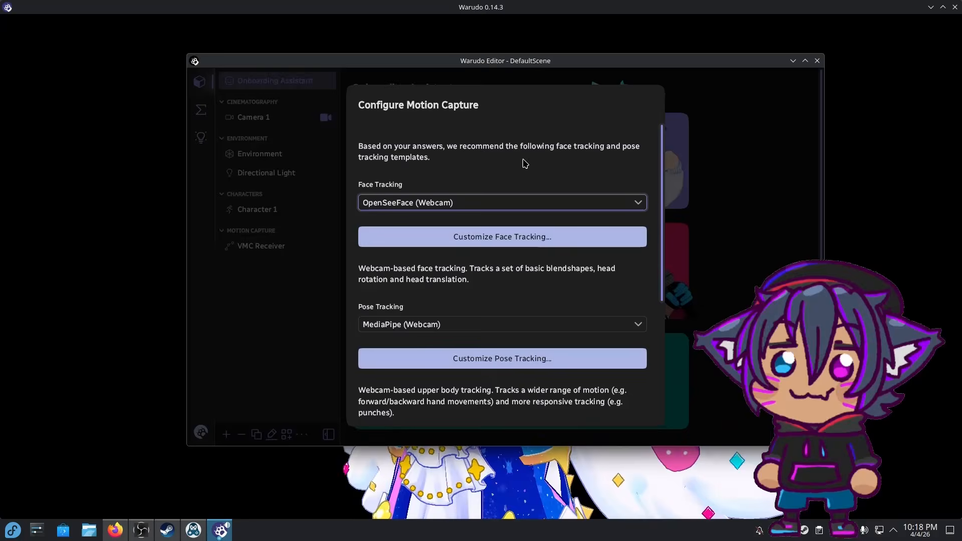
left_click(471, 330)
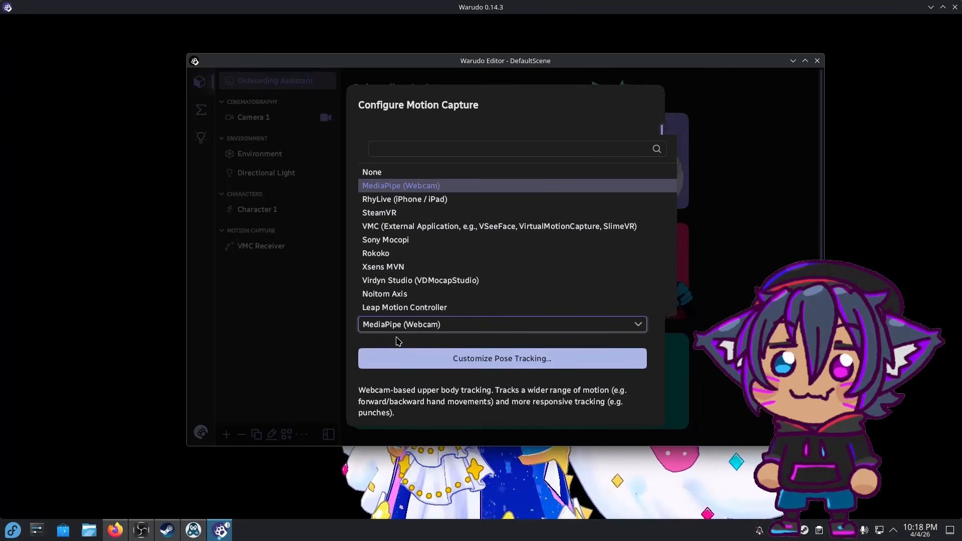
left_click(426, 329)
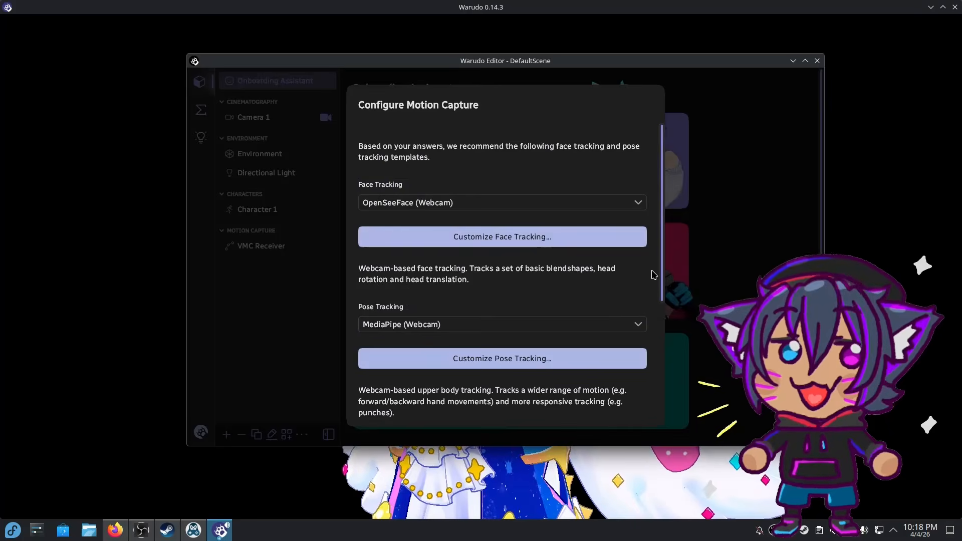
left_click(574, 332)
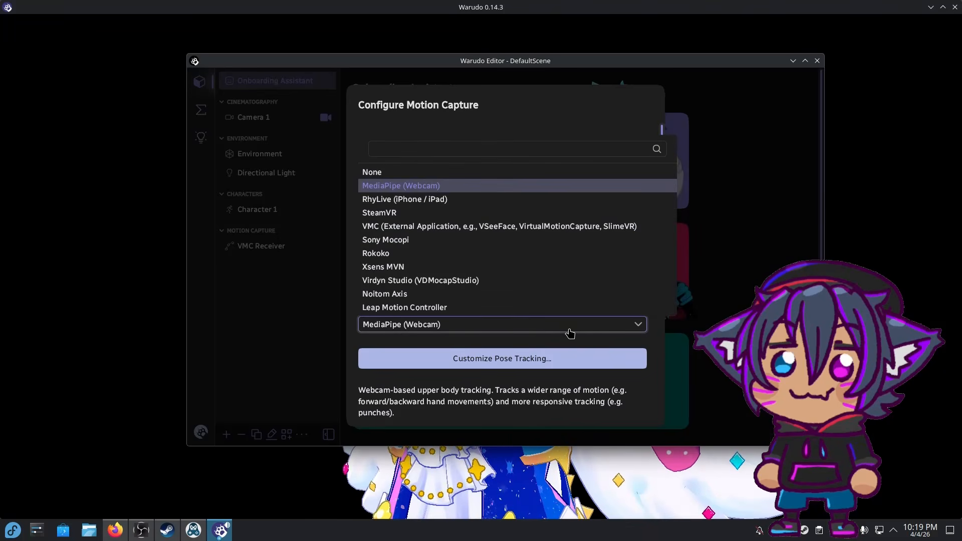
left_click(380, 174)
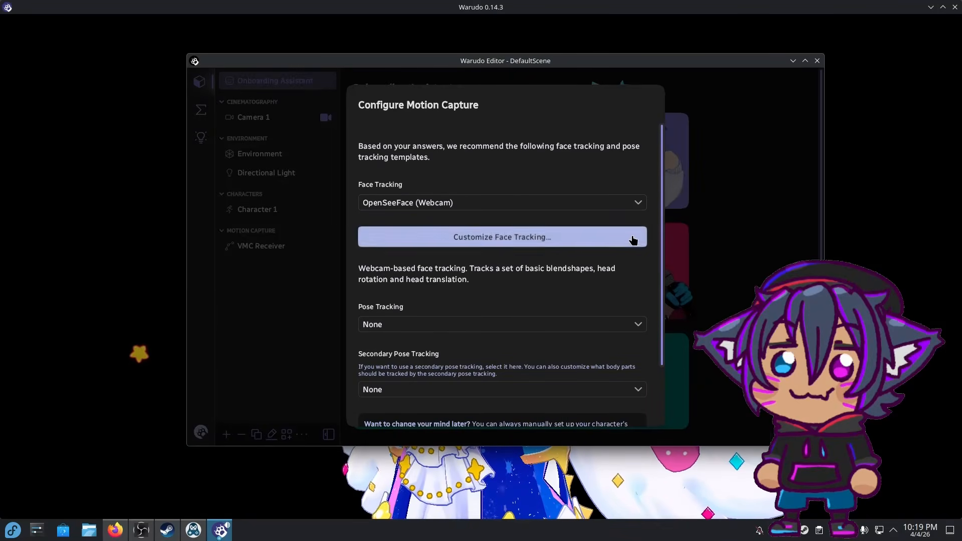
left_click_drag(662, 202, 668, 286)
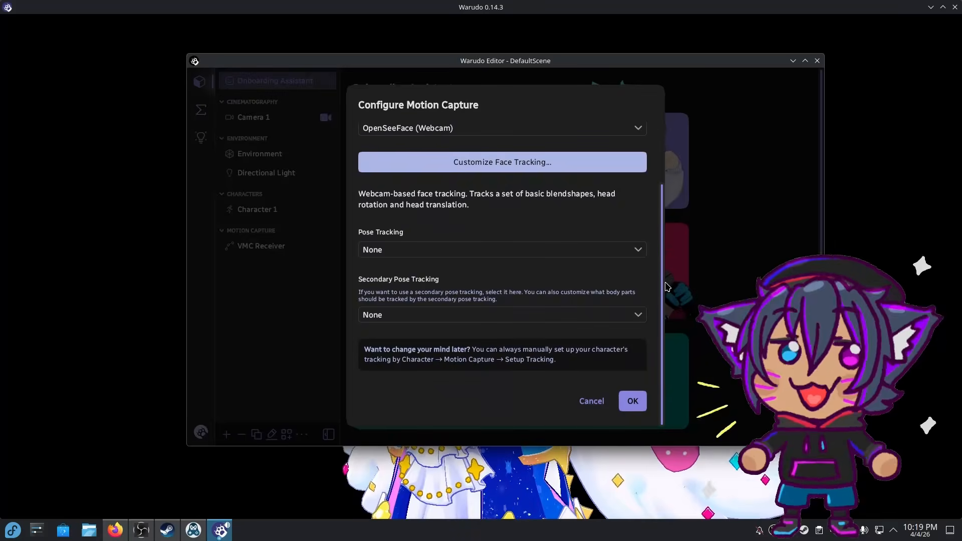
left_click(632, 402)
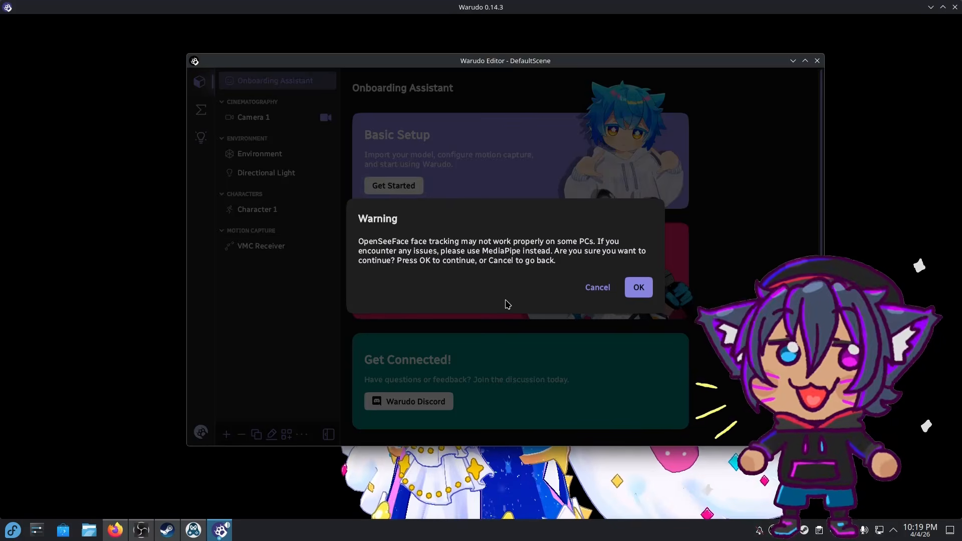
left_click(632, 288)
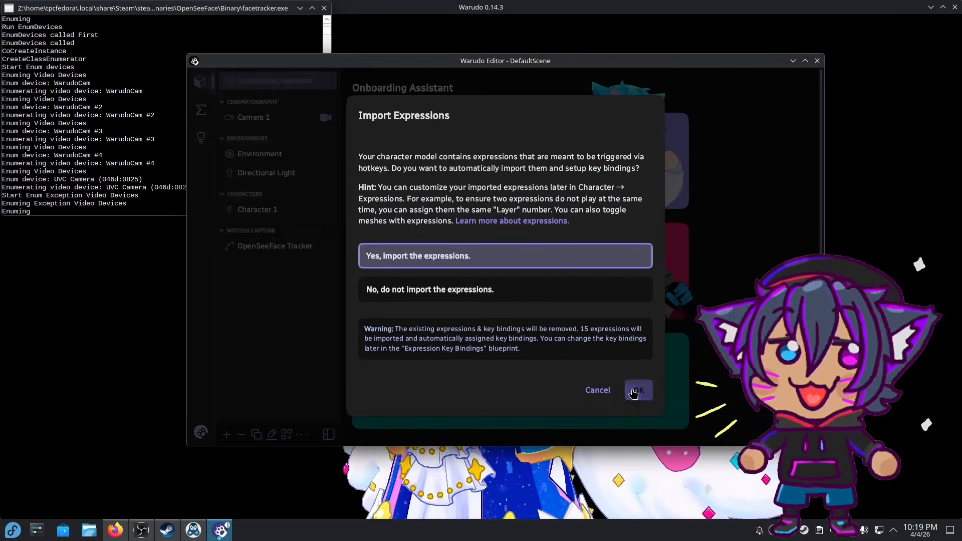
Step: Import the character's expressions with key bindings and finish the Basic Setup with a transparent background
left_click(638, 390)
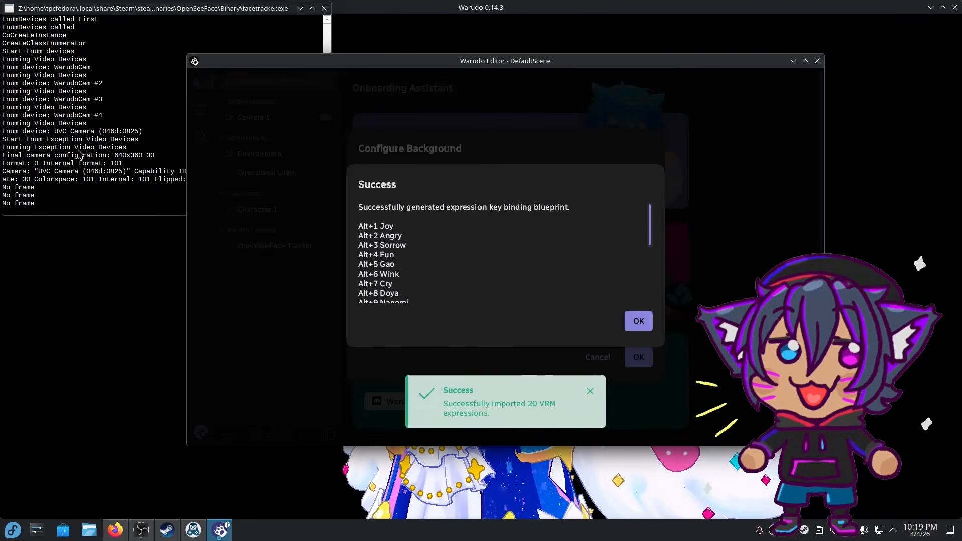
left_click(638, 321)
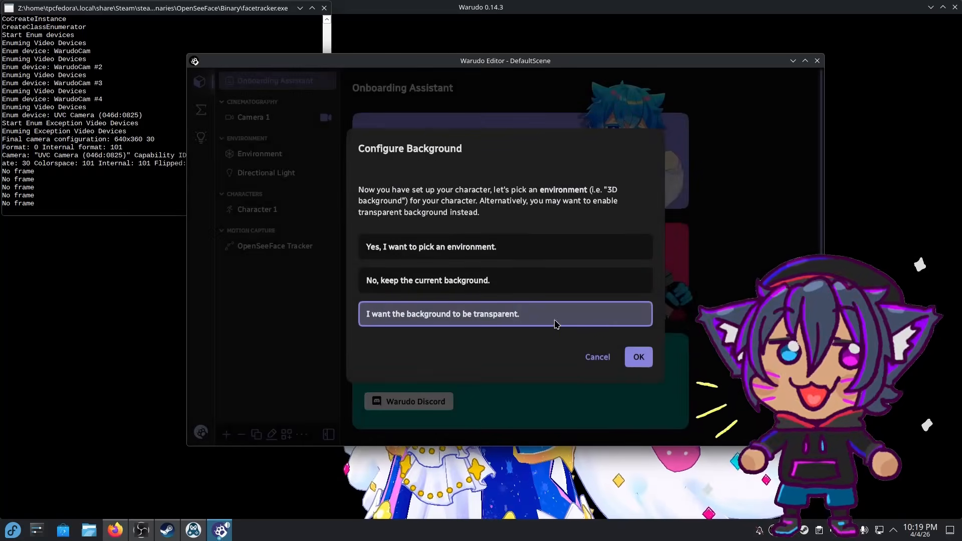
left_click(638, 356)
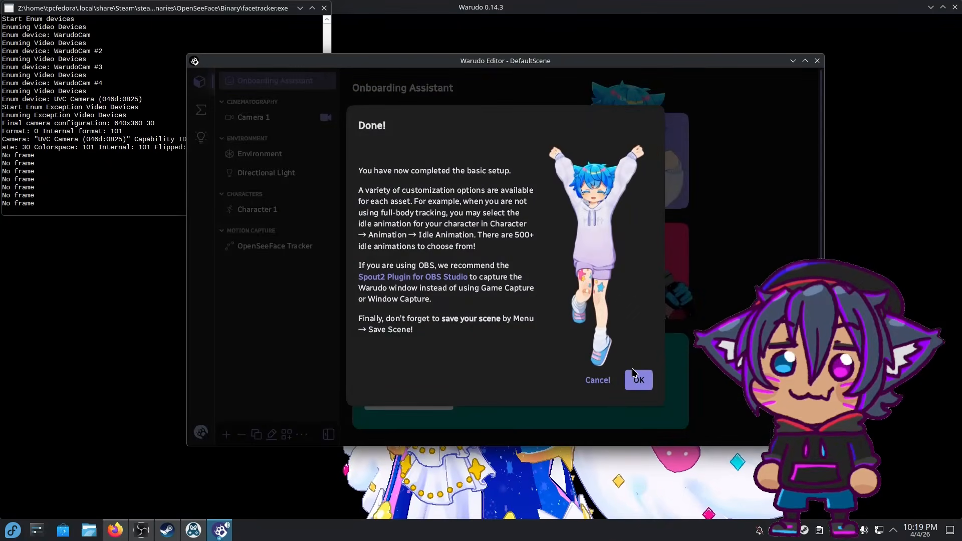
left_click(638, 381)
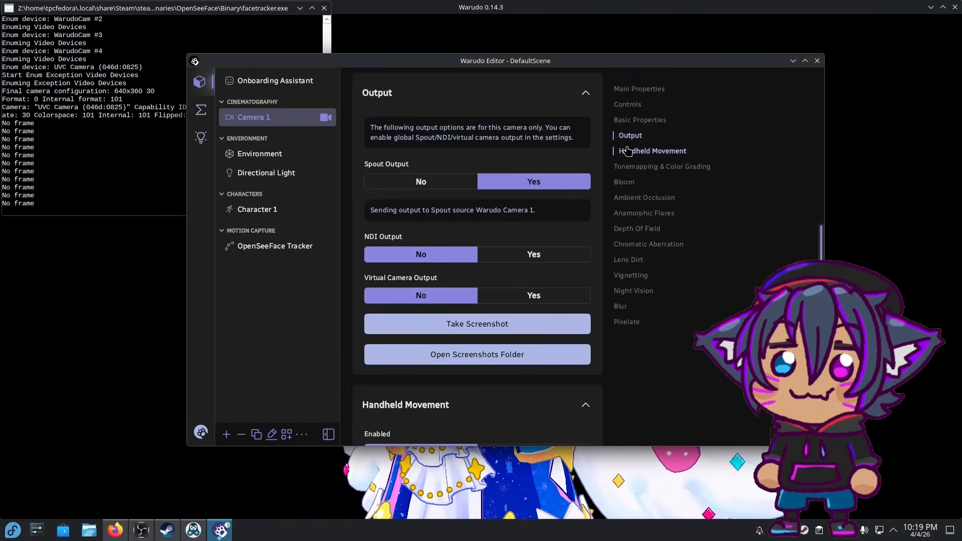
Step: Check the avatar and the OpenSeeFace facetracker.exe console, and zoom the avatar camera in on the face and chest
left_click(864, 116)
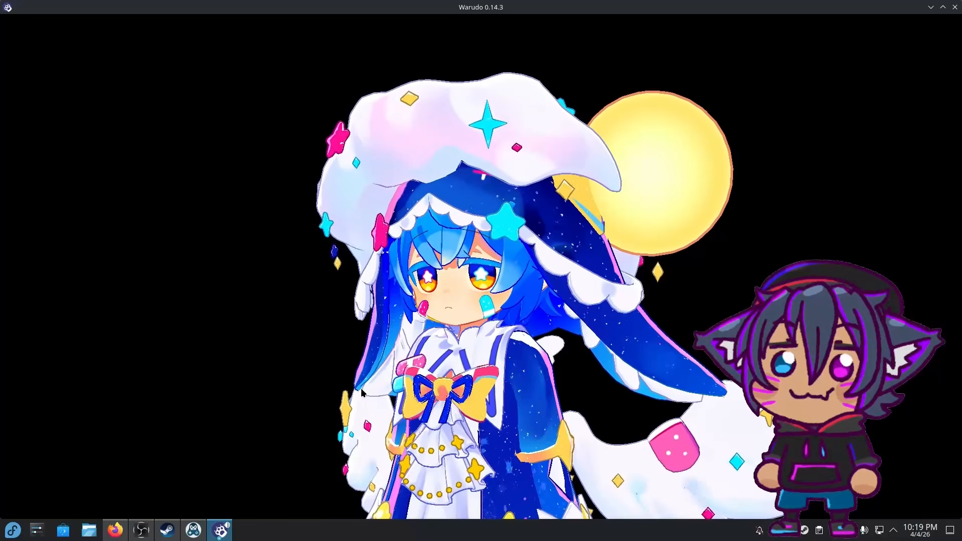
mouse_move(219, 534)
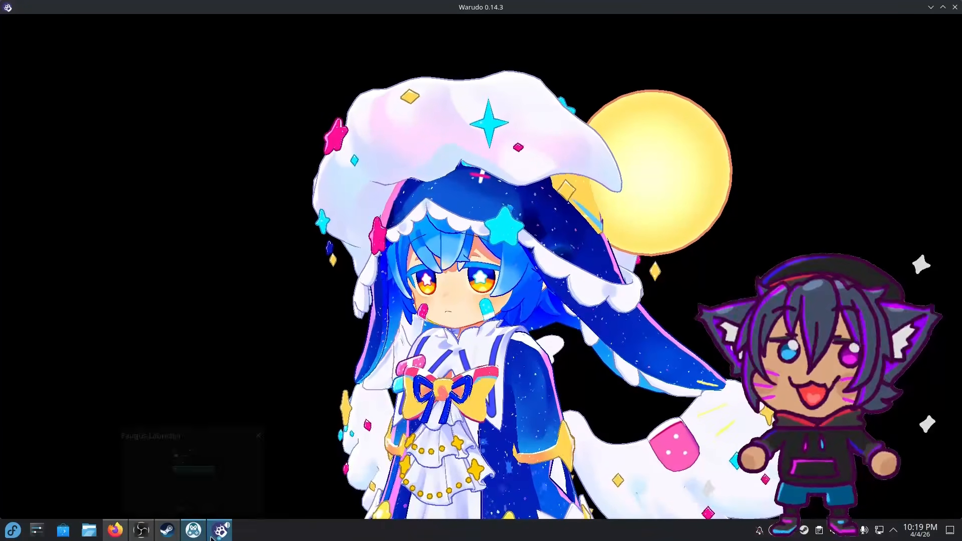
left_click(373, 453)
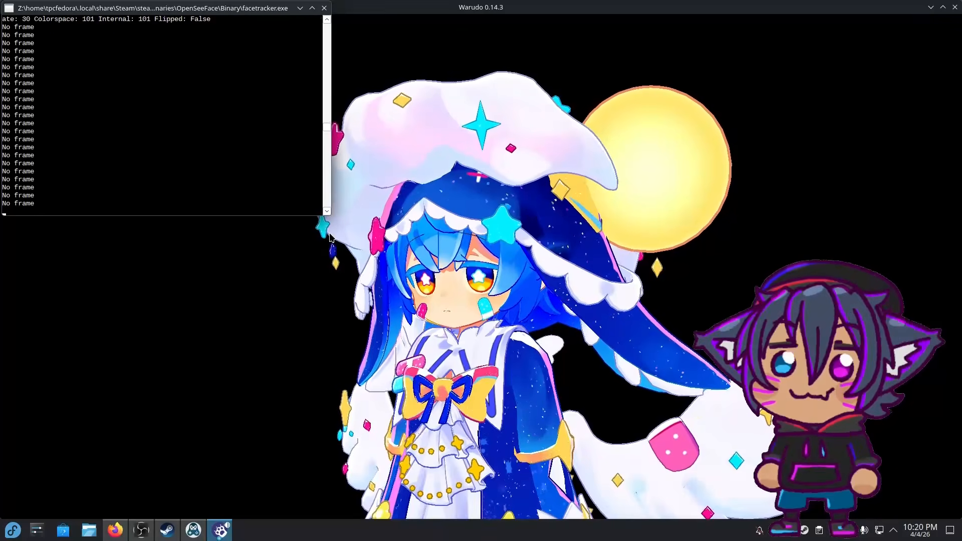
left_click(453, 305)
scroll(455, 304, "up", 5)
scroll(455, 305, "down", 2)
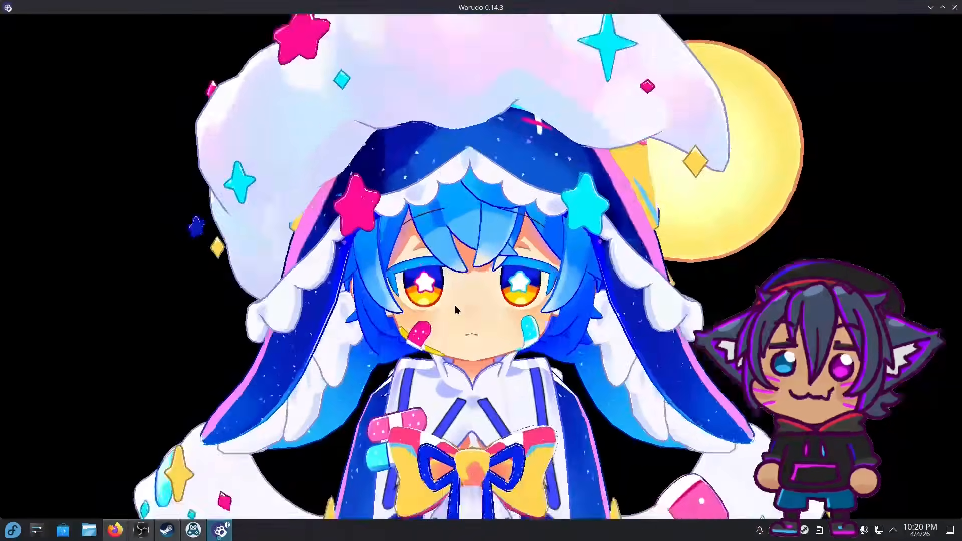
Step: Inspect the OpenSeeFace facetracker.exe console again and try to close it
key("Escape")
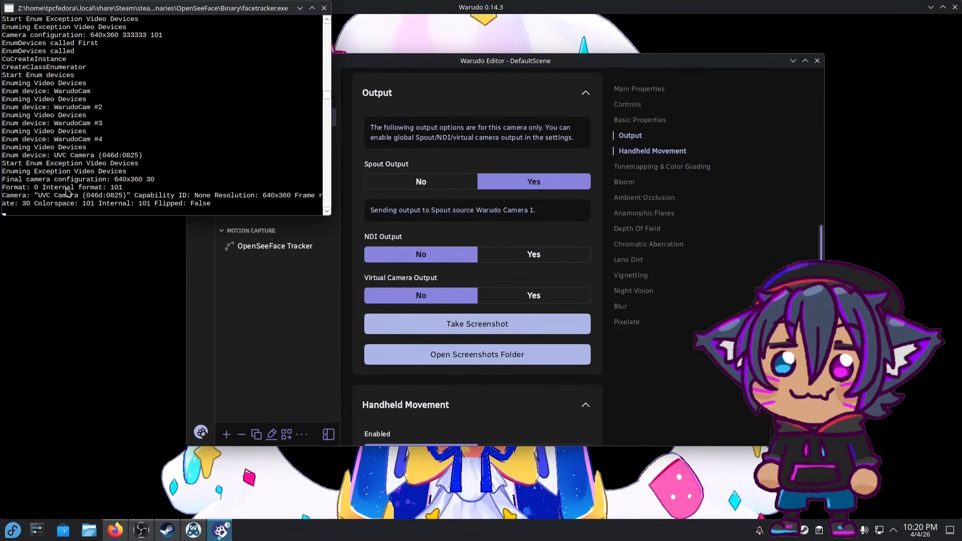
left_click(70, 279)
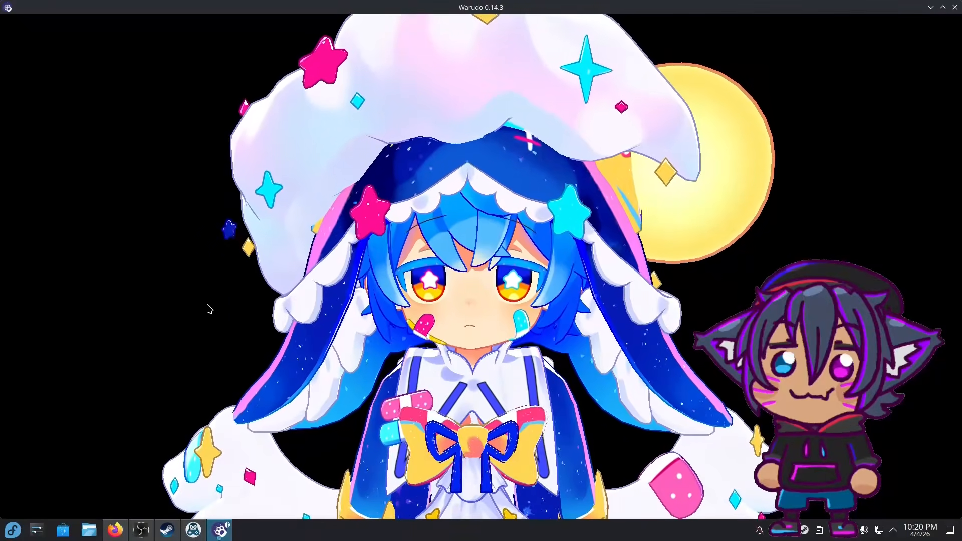
mouse_move(219, 529)
left_click(380, 465)
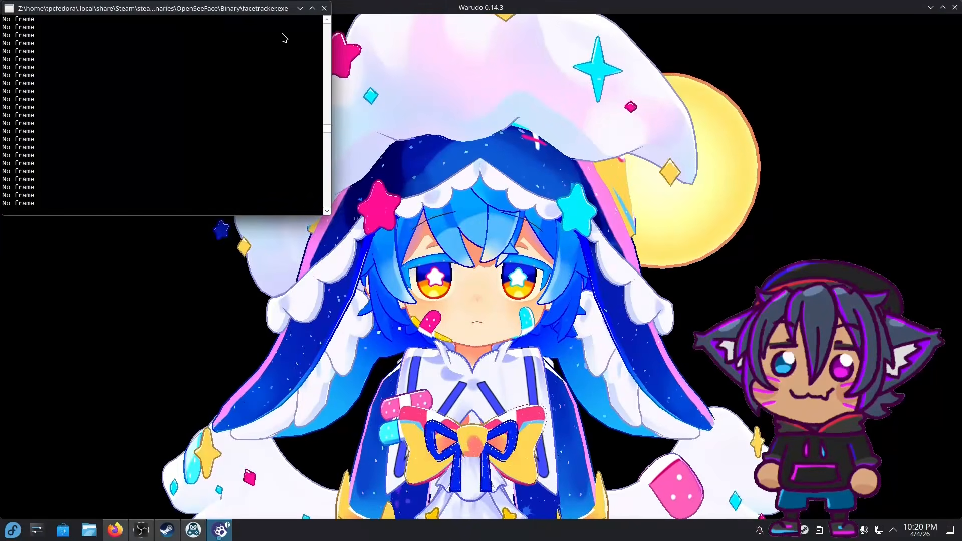
left_click(323, 8)
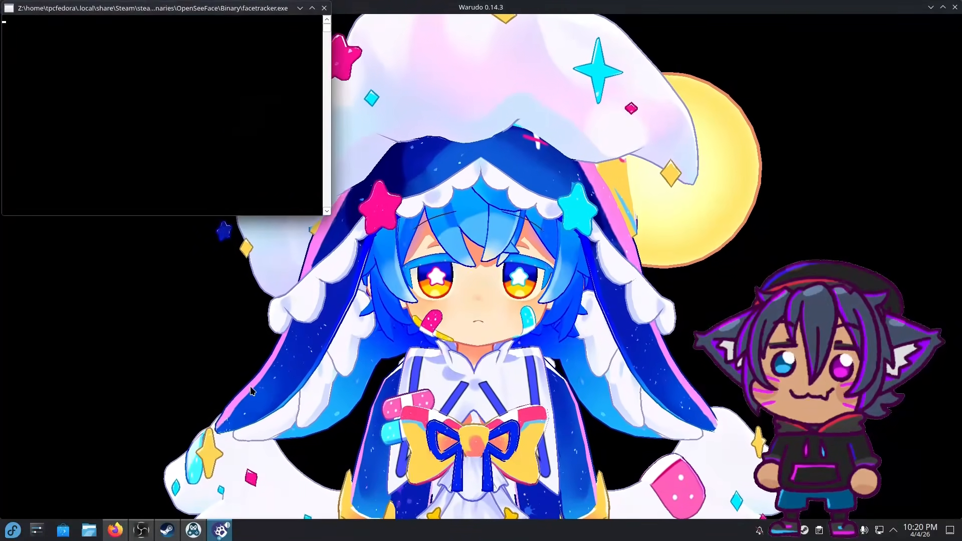
left_click(324, 8)
left_click(954, 7)
left_click(481, 277)
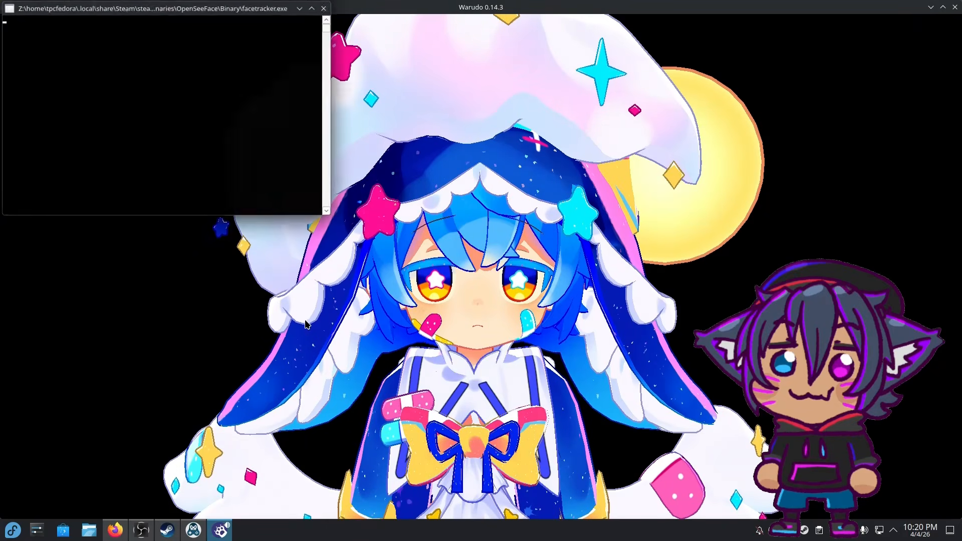
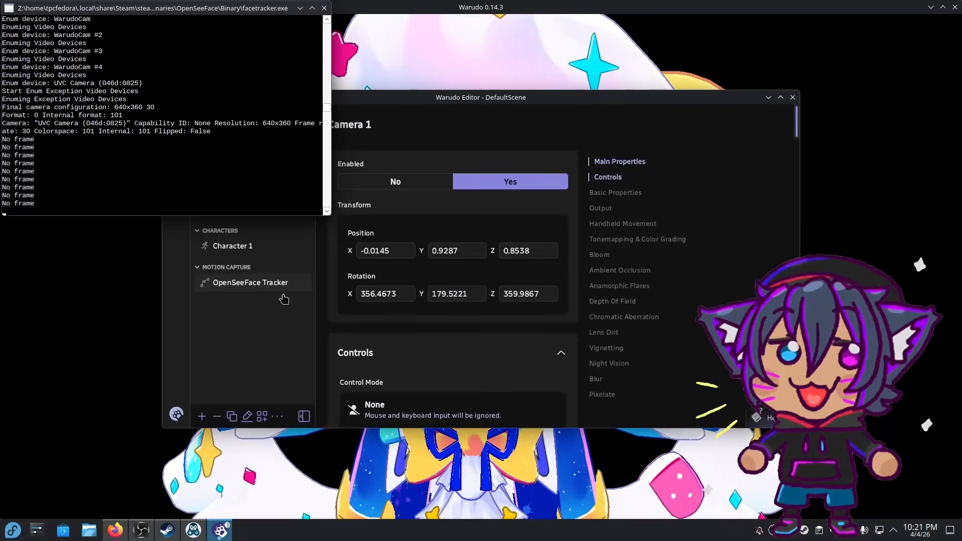
Step: In the OpenSeeFace Tracker settings, check the input camera choices and turn on Mirrored Tracking
left_click(316, 353)
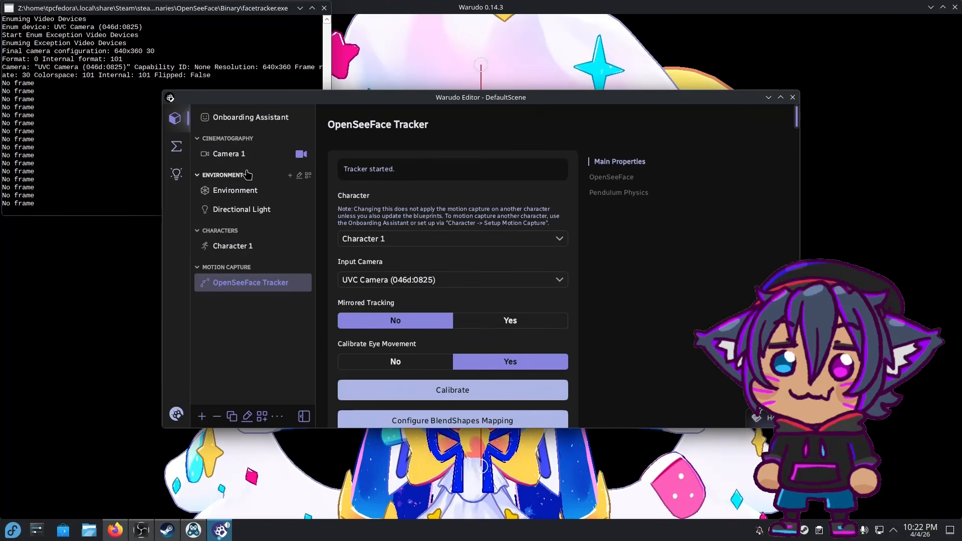
left_click(397, 281)
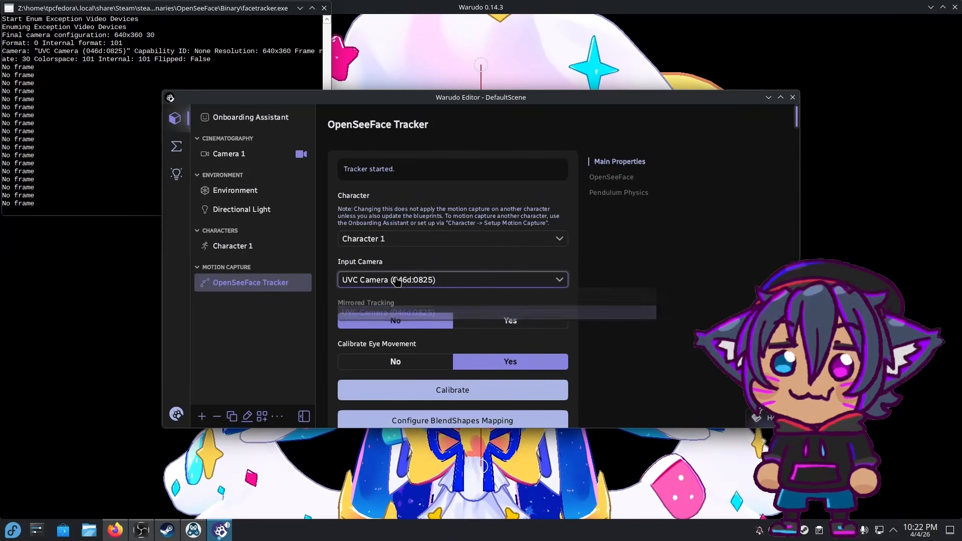
left_click(464, 307)
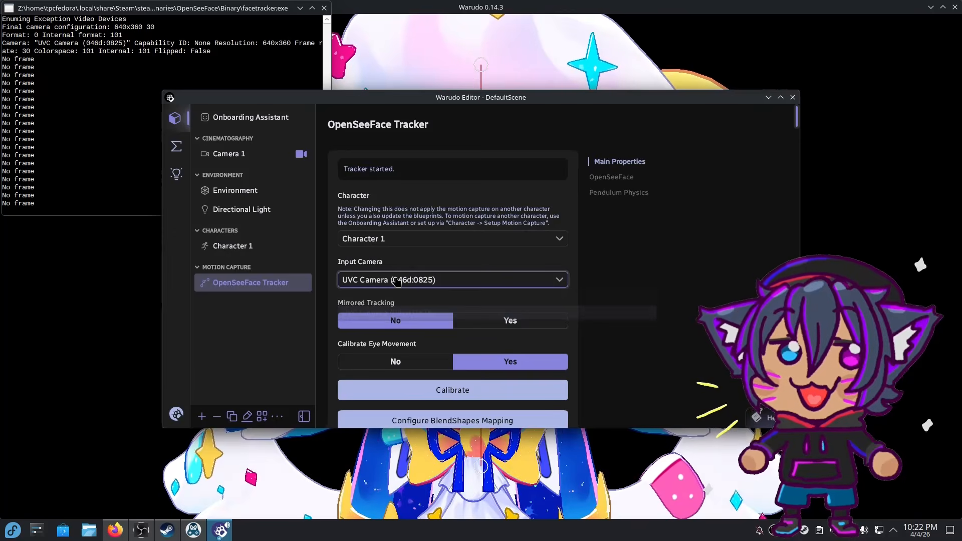
left_click(498, 331)
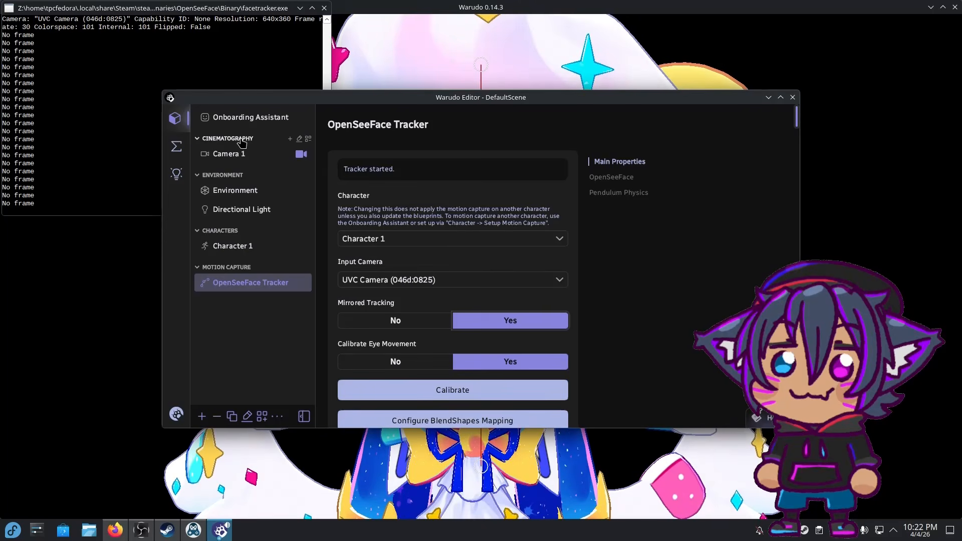
Step: Restart the Basic Setup from the Onboarding Assistant, keep Shipilka as the character and request a recommended motion capture setup
left_click(237, 124)
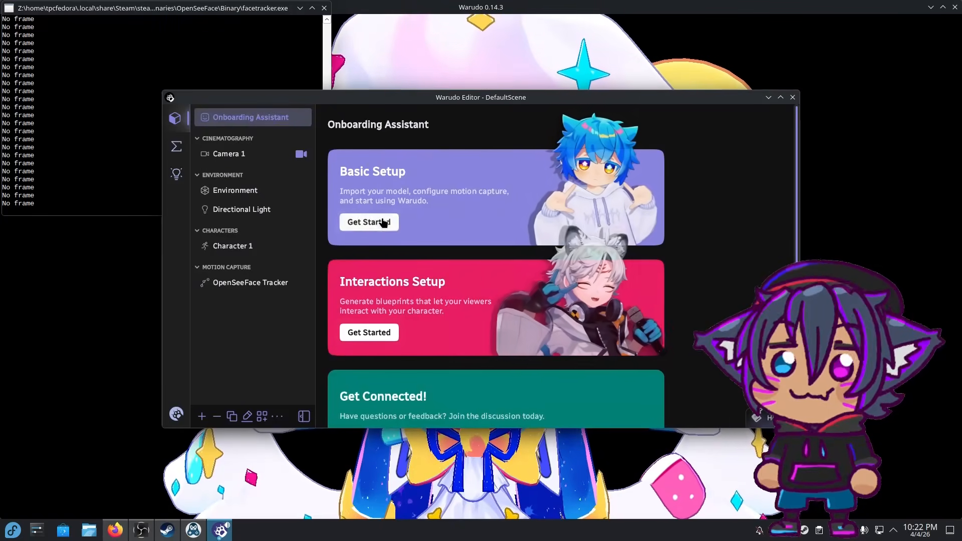
left_click(381, 225)
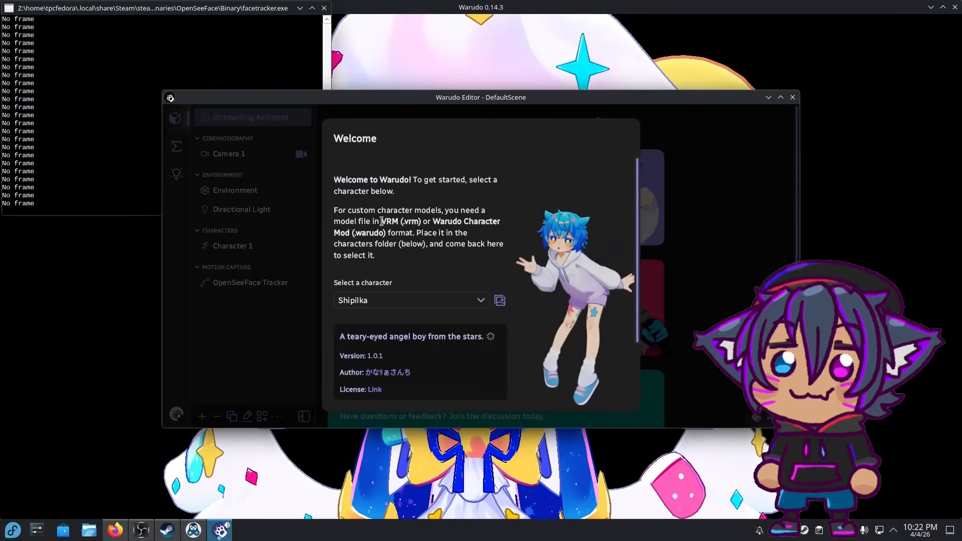
left_click_drag(638, 220, 633, 333)
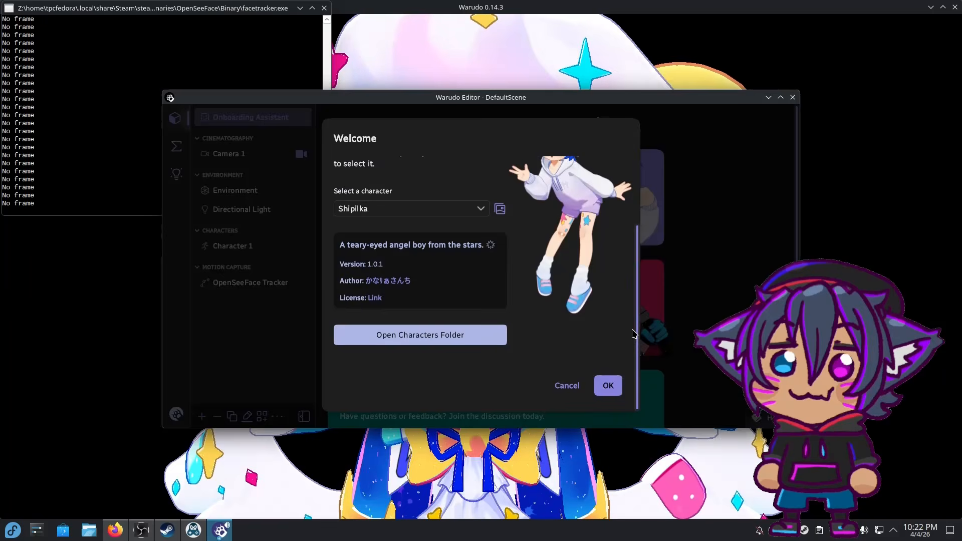
left_click(607, 386)
left_click(472, 277)
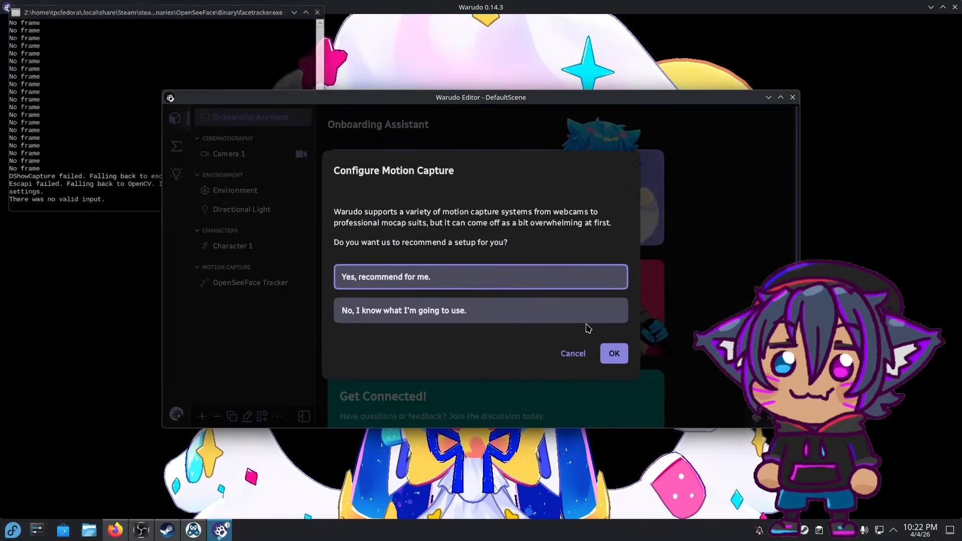
left_click(616, 356)
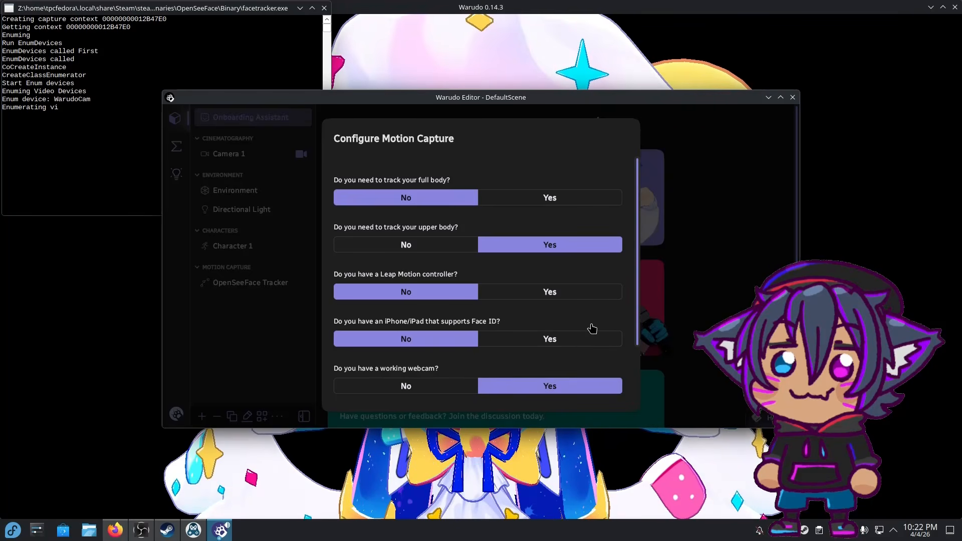
Step: Confirm the motion capture answers with UVC Camera (046d:0825) as the webcam and choose OpenSeeFace (Webcam) for face tracking
scroll(636, 291, "down", 2)
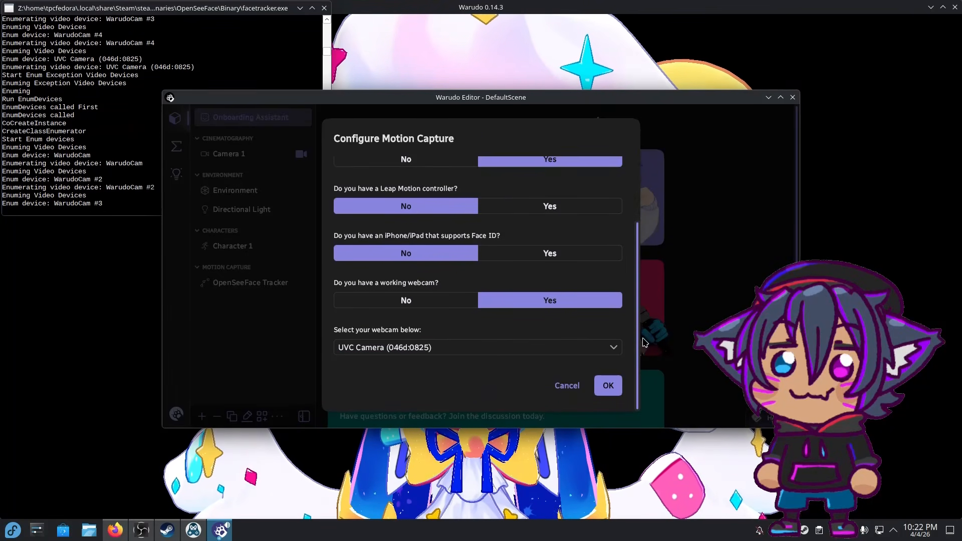
left_click(597, 388)
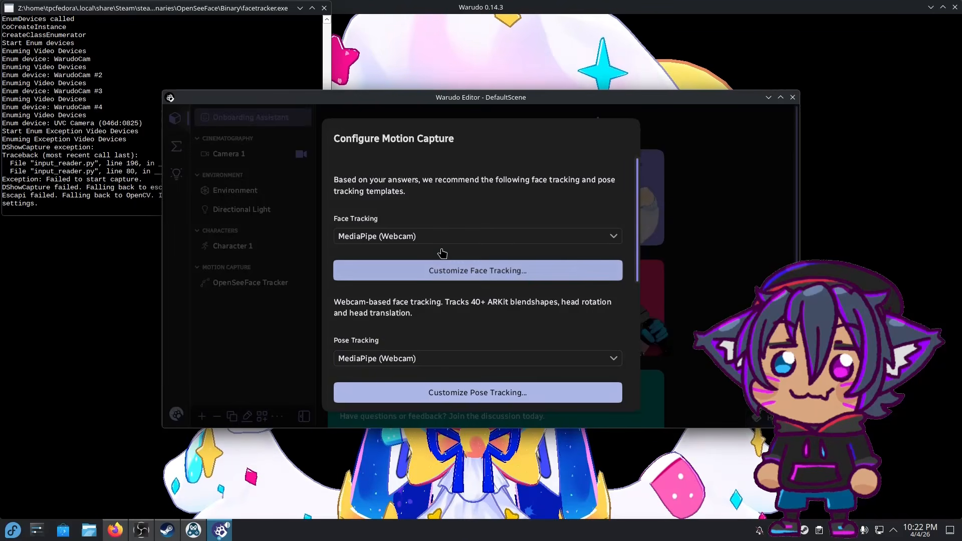
left_click(433, 239)
left_click(360, 295)
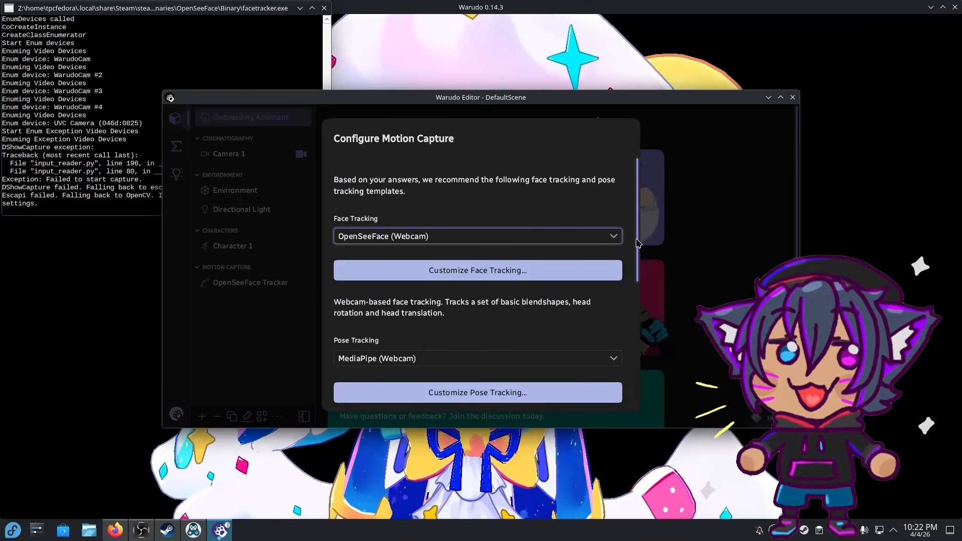
Step: Keep MediaPipe (Webcam) for pose tracking with secondary pose tracking set to None, and accept the OpenSeeFace compatibility warnings
left_click_drag(636, 243, 639, 296)
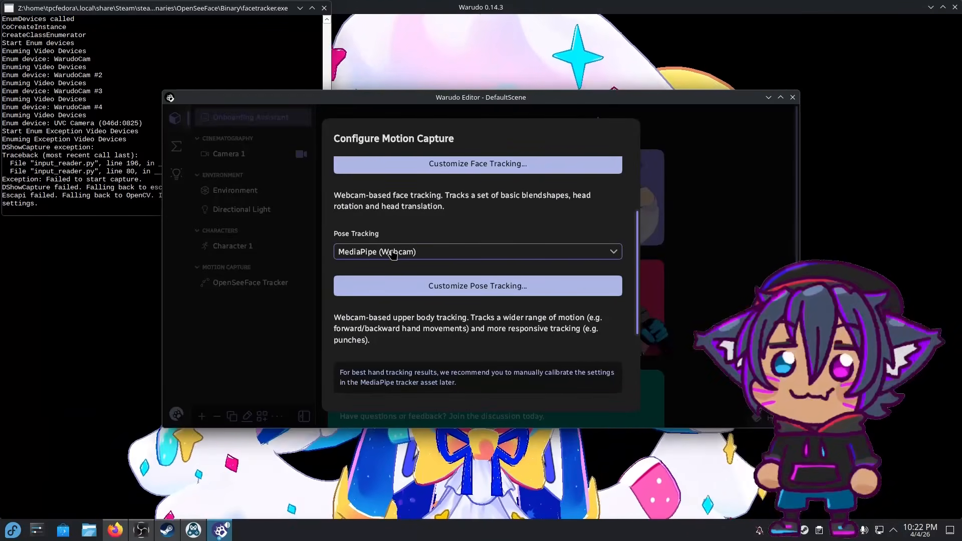
left_click(393, 252)
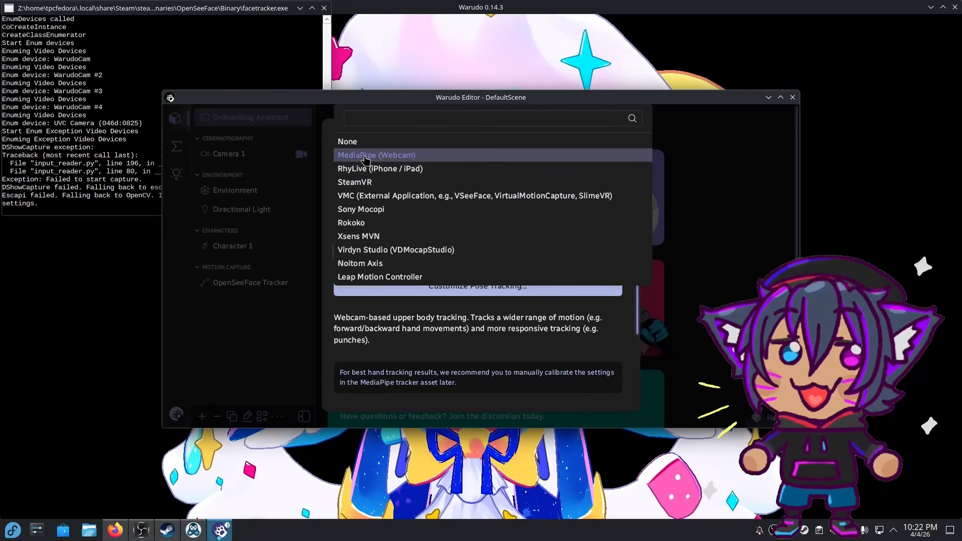
left_click(364, 156)
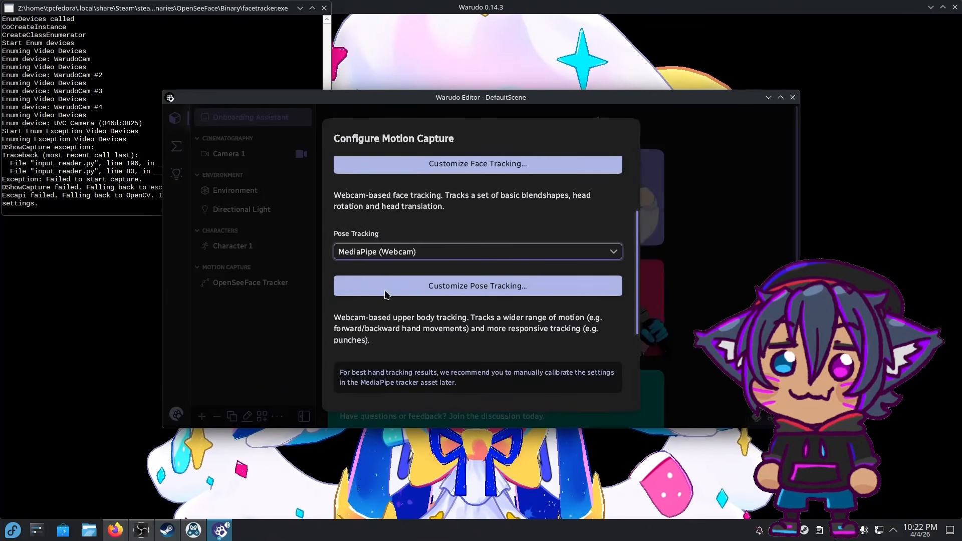
left_click_drag(639, 273, 629, 375)
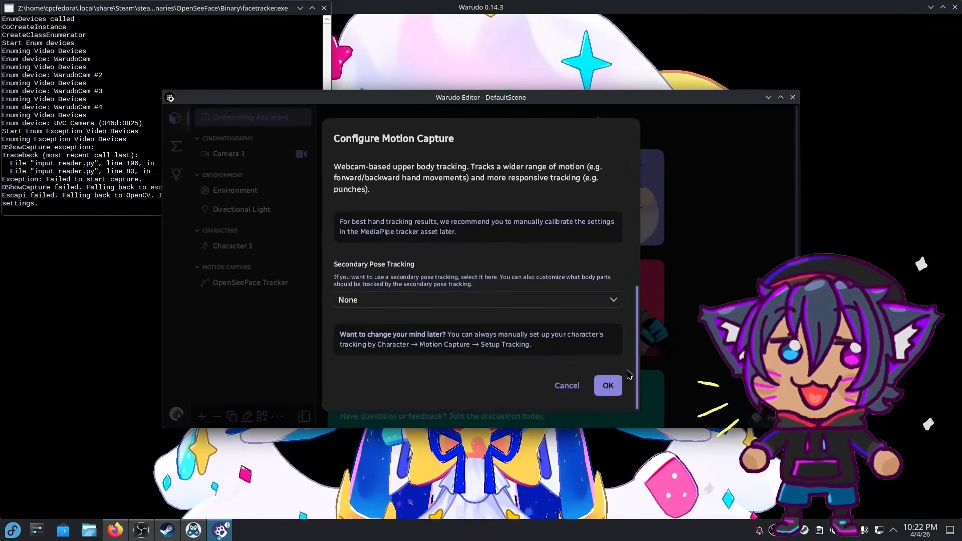
left_click(607, 385)
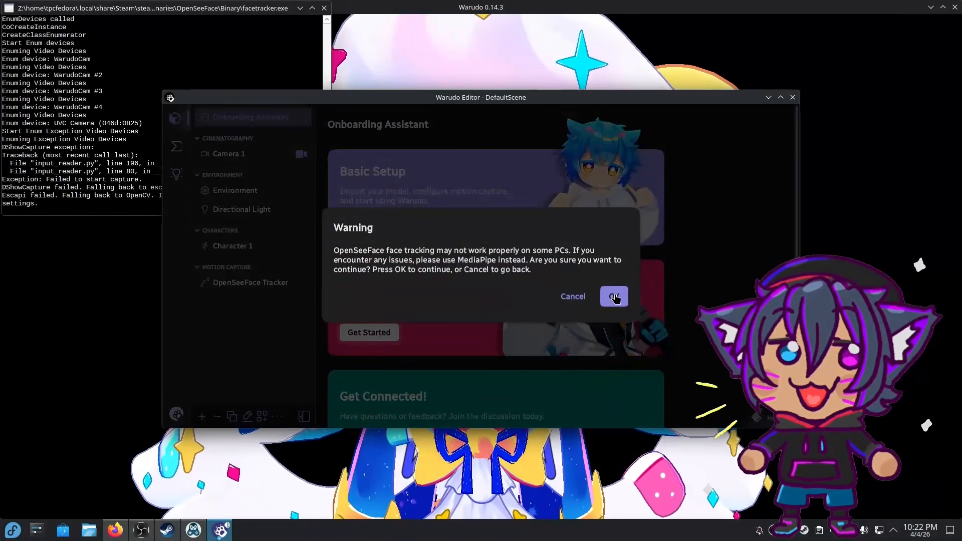
left_click(614, 297)
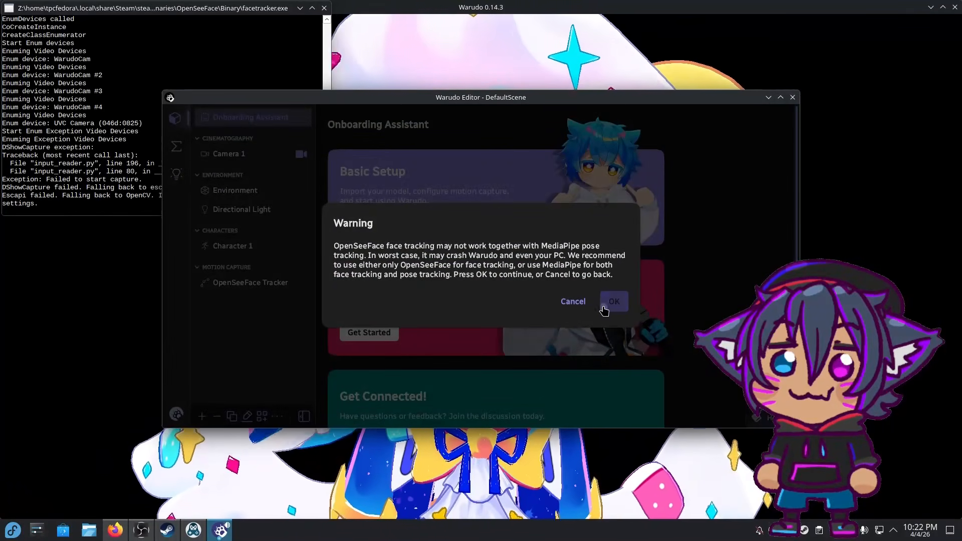
left_click(605, 309)
left_click(608, 297)
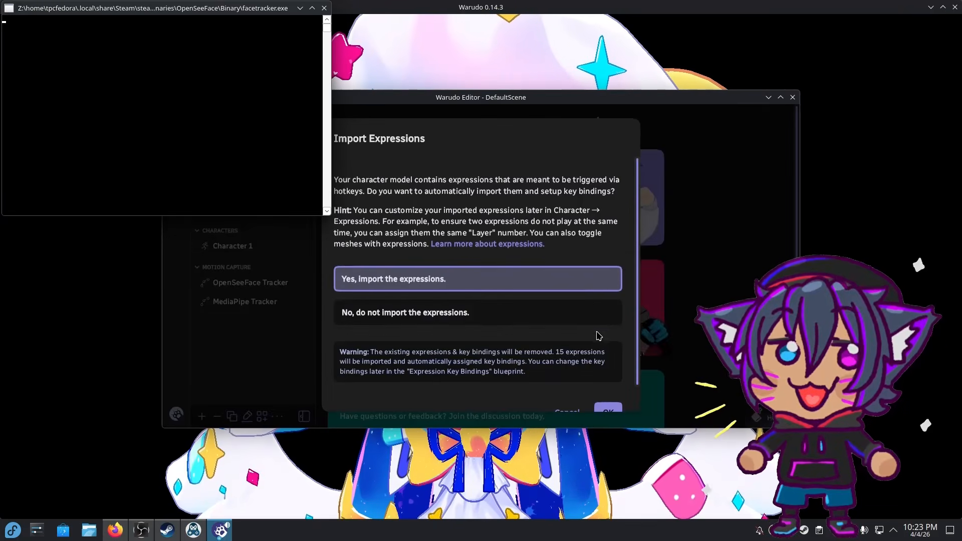
Step: Import the character's expressions and finish the Basic Setup with a transparent background
left_click(607, 408)
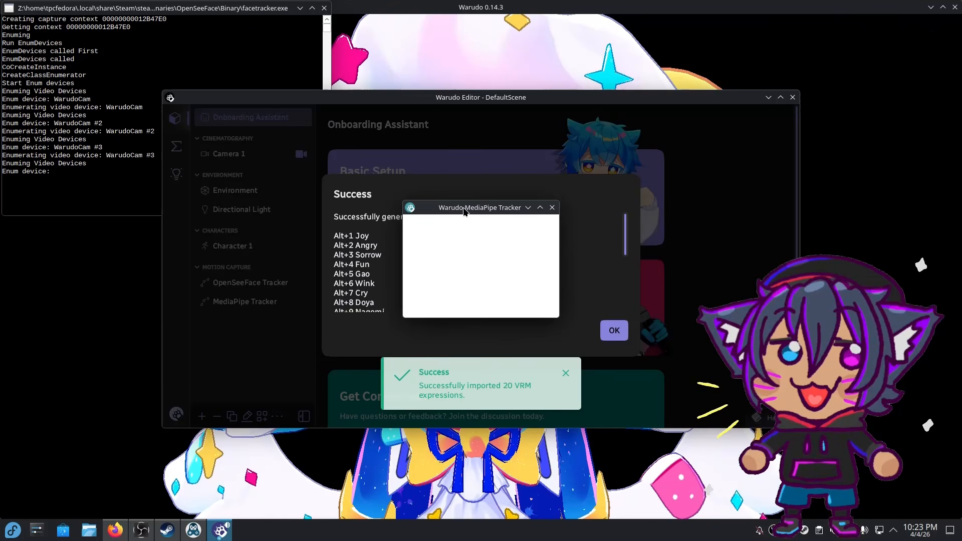
left_click_drag(465, 212, 100, 92)
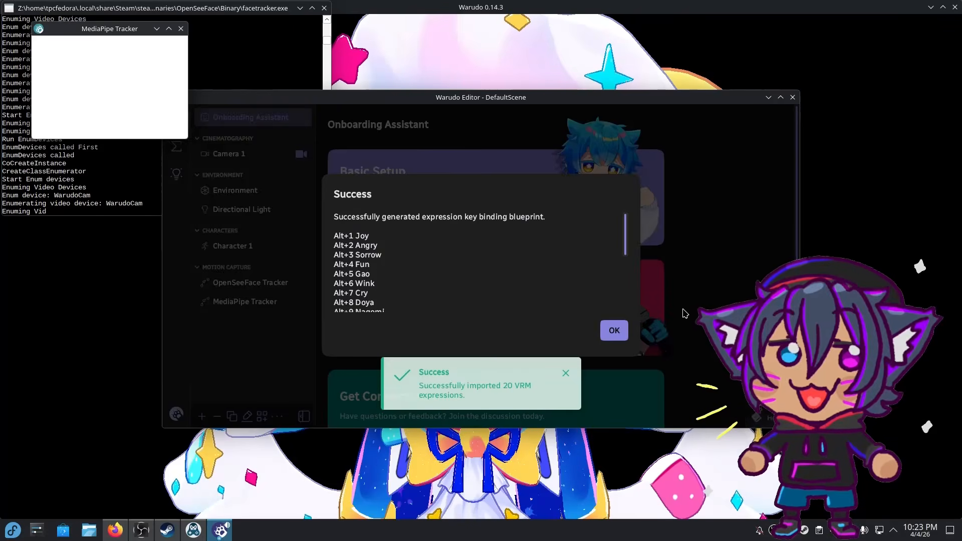
left_click(613, 330)
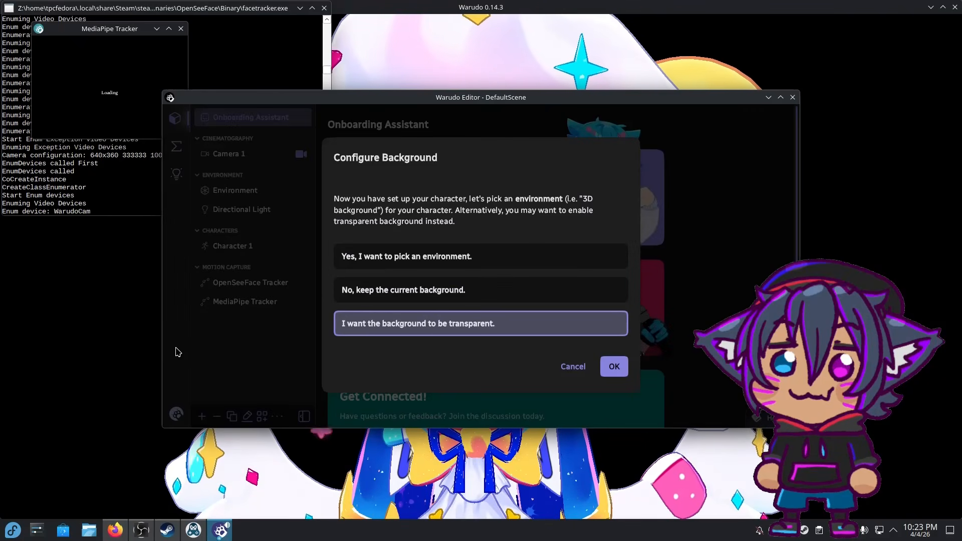
left_click(616, 366)
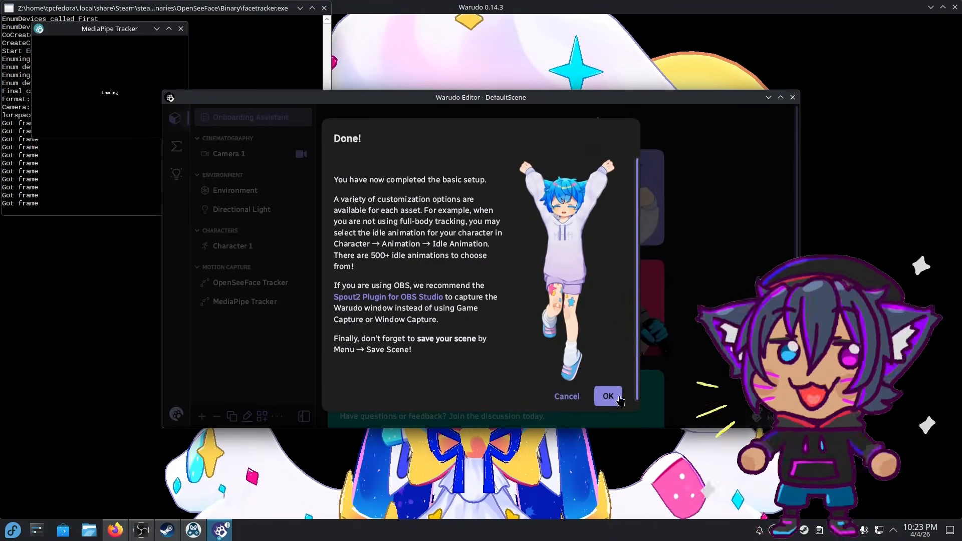
left_click(619, 398)
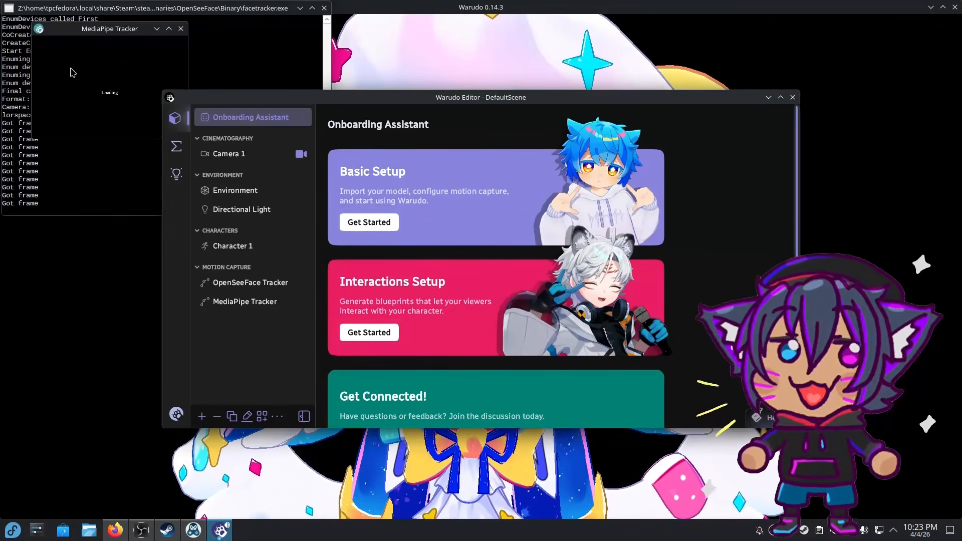
Step: Move the MediaPipe Tracker window aside, widen the OpenSeeFace facetracker.exe console and examine its camera output
left_click_drag(74, 28, 283, 46)
left_click(179, 13)
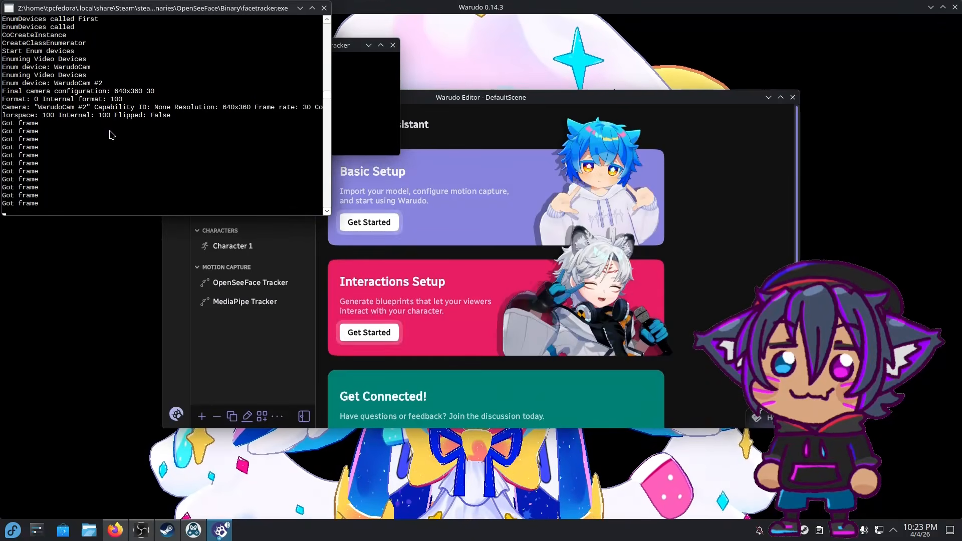
left_click_drag(179, 12, 382, 45)
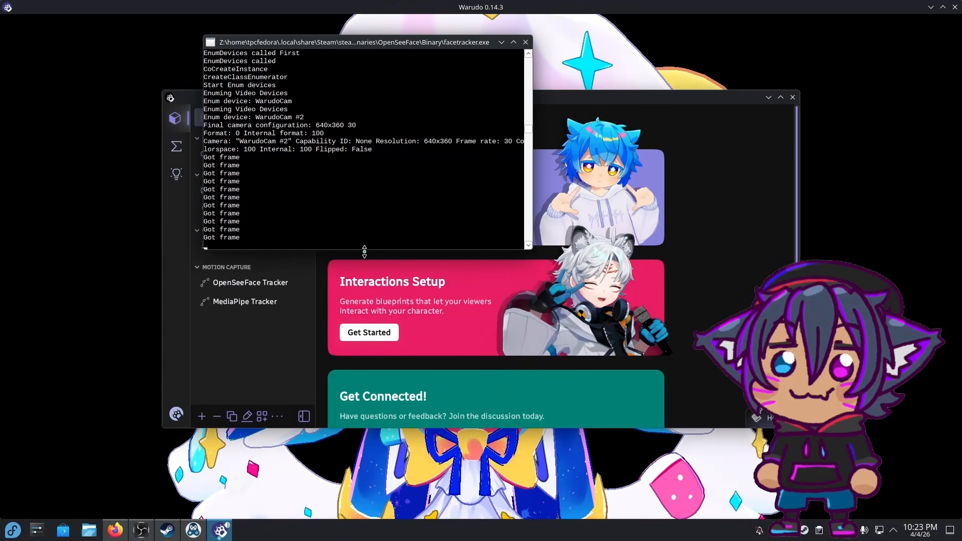
mouse_move(368, 250)
left_mouse_down()
mouse_move(381, 333)
mouse_move(370, 246)
left_mouse_up()
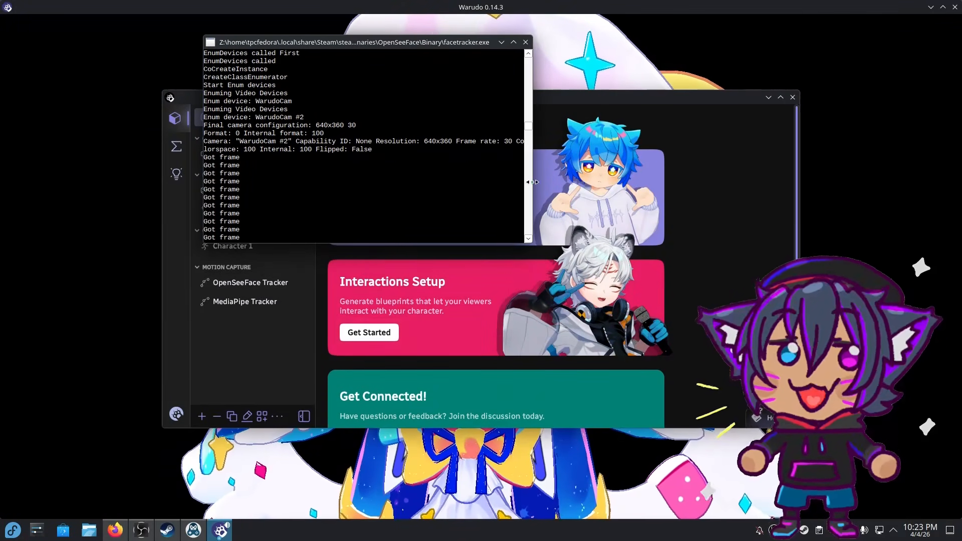
left_click_drag(532, 192, 621, 189)
scroll(304, 174, "up", 3)
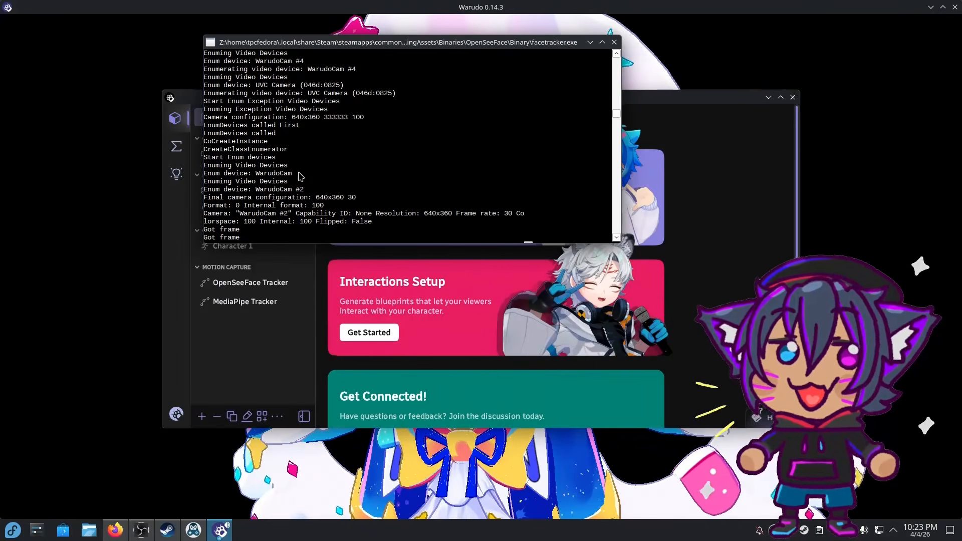
scroll(297, 179, "down", 3)
scroll(297, 179, "down", 2)
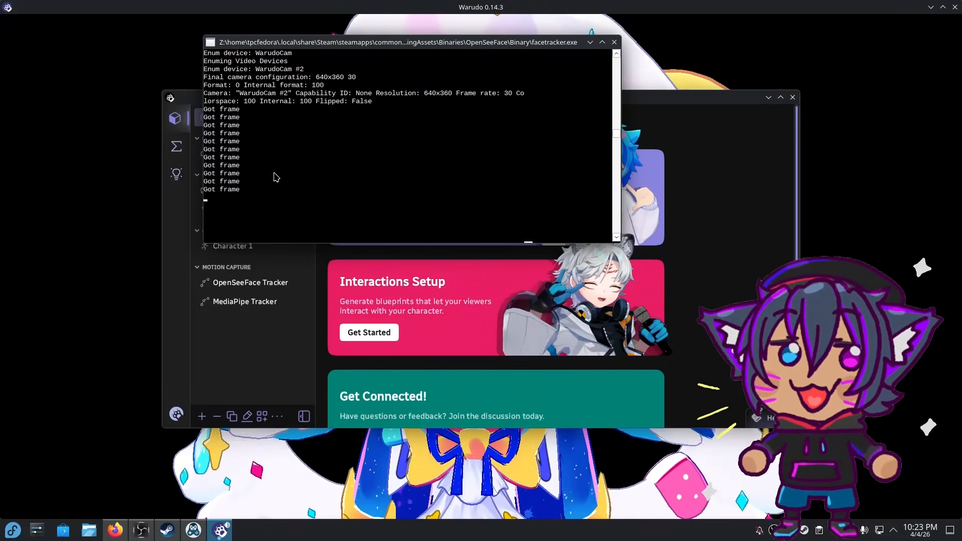
left_click_drag(322, 43, 189, 48)
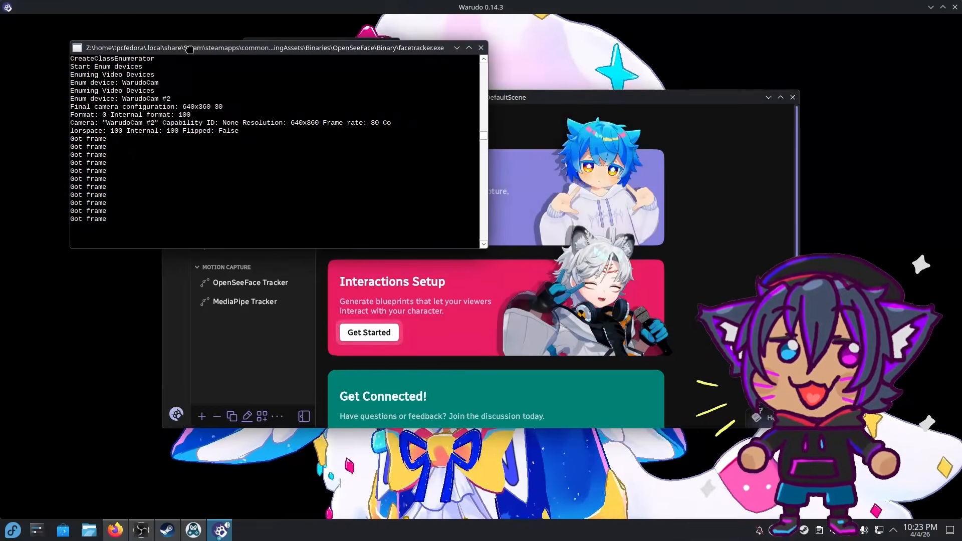
Step: Bring the avatar view to the front and zoom in and out on the face to check the tracking
left_click(407, 452)
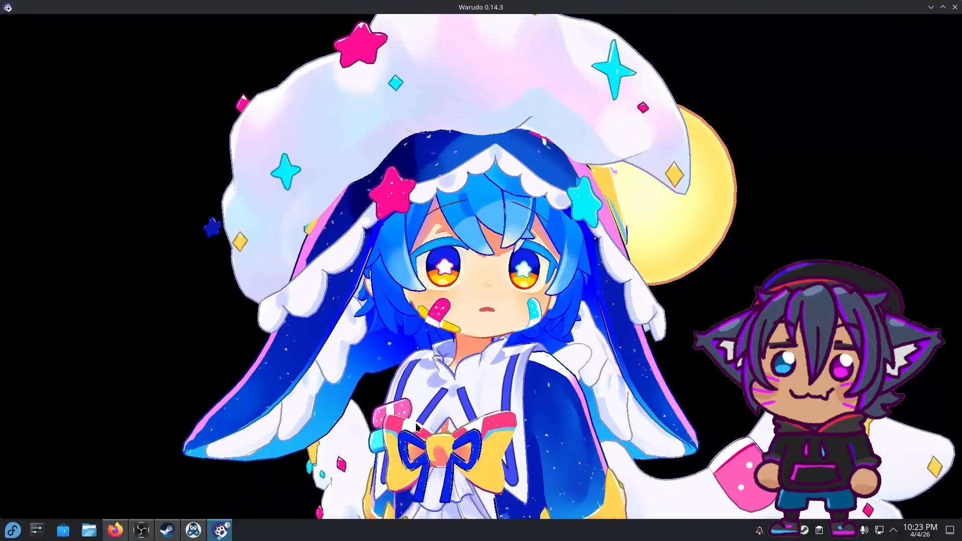
scroll(499, 307, "up", 5)
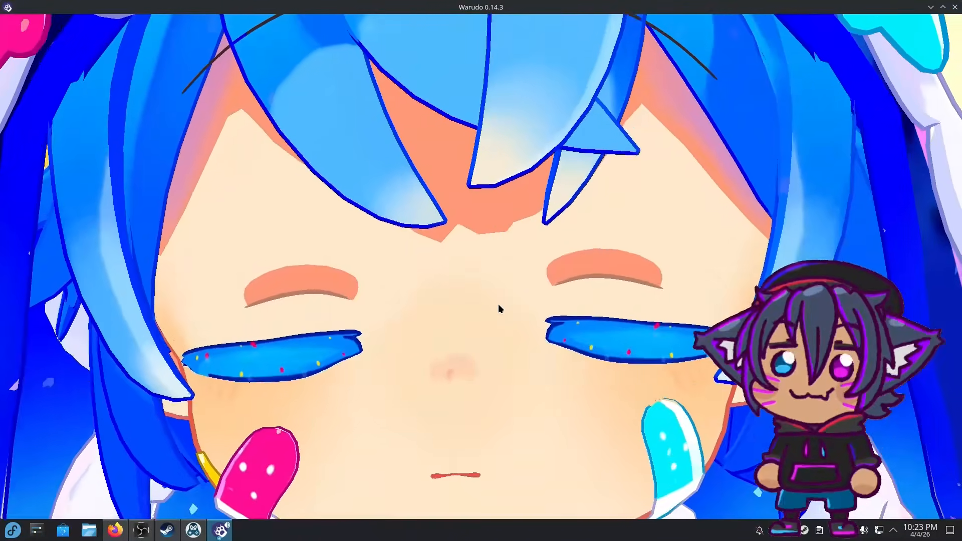
scroll(498, 303, "down", 5)
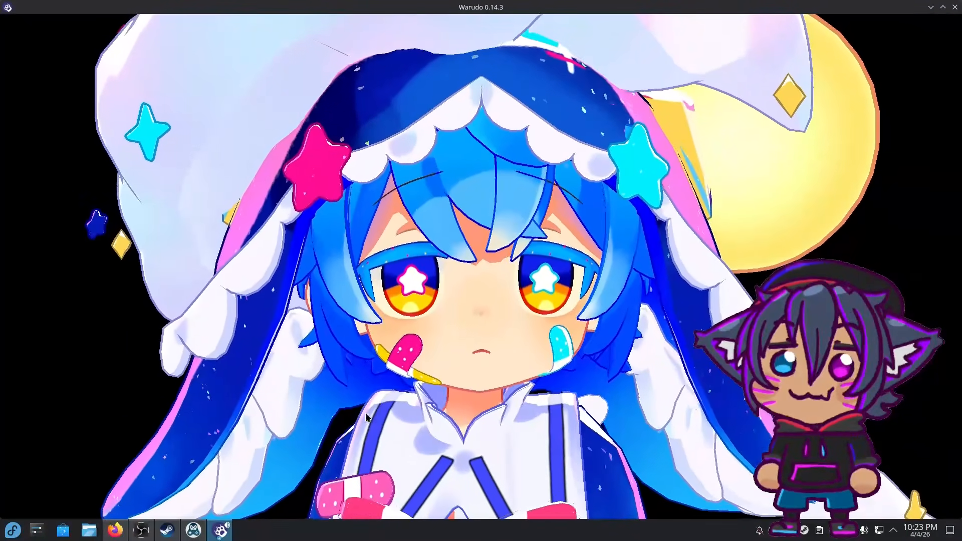
Step: Switch to OBS to check the avatar feed, and close OBS, Warudo and the Steam window
left_click(148, 529)
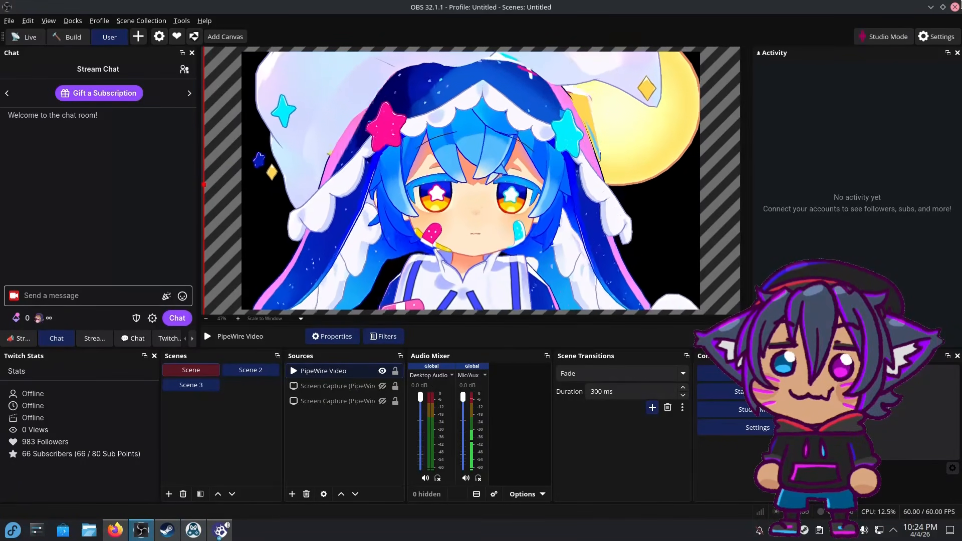
left_click(955, 7)
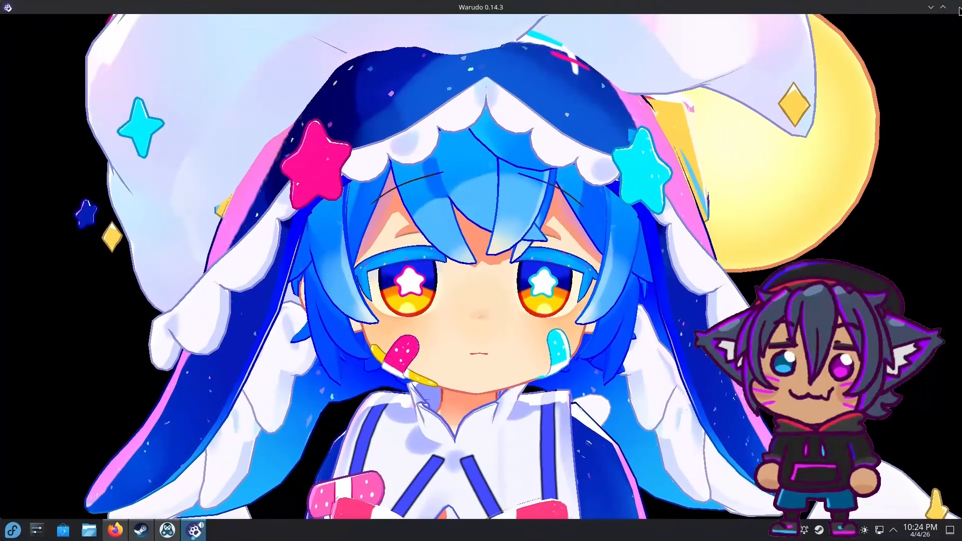
left_click(954, 7)
left_click(492, 277)
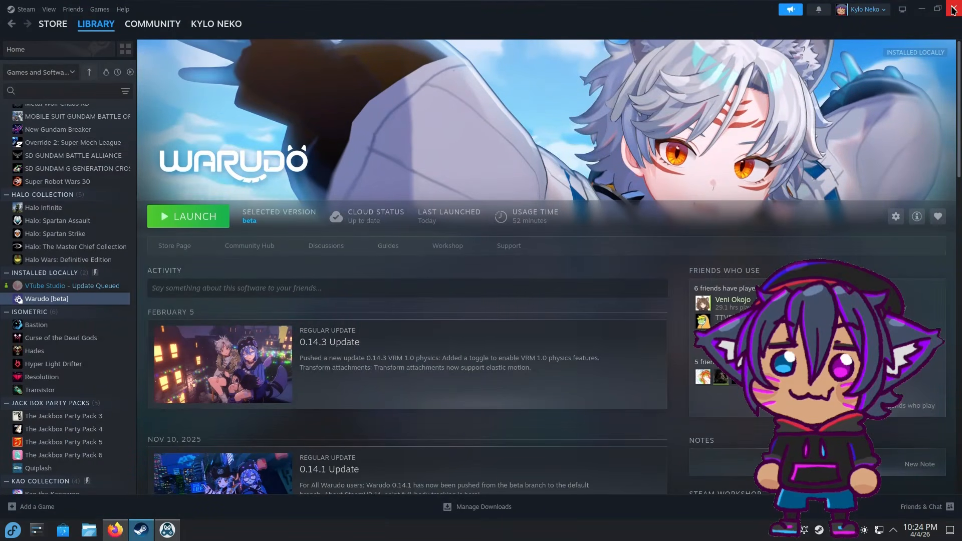
left_click(953, 10)
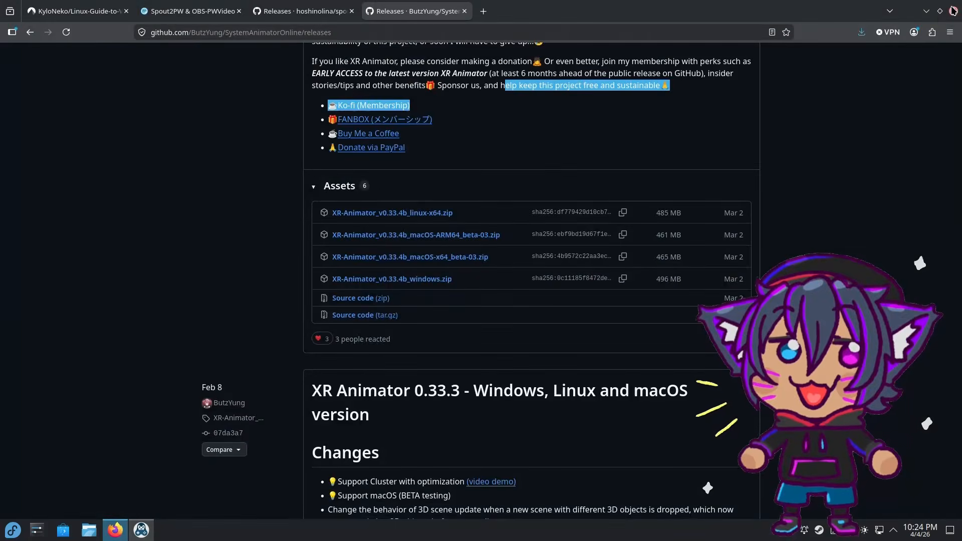
Step: Open the hoshinolina GitHub profile from the spout2pw releases page and return to the XR Animator releases page
left_click(283, 12)
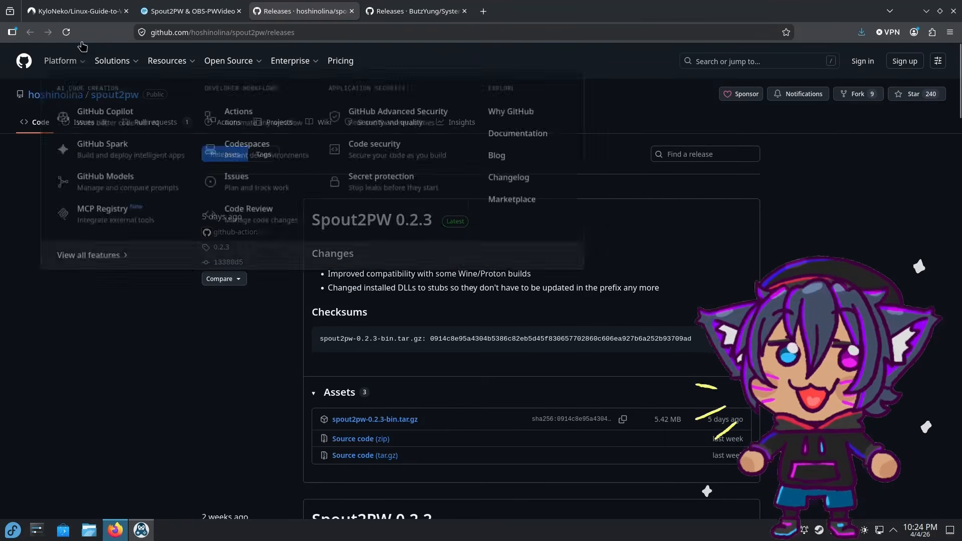
left_click(64, 96)
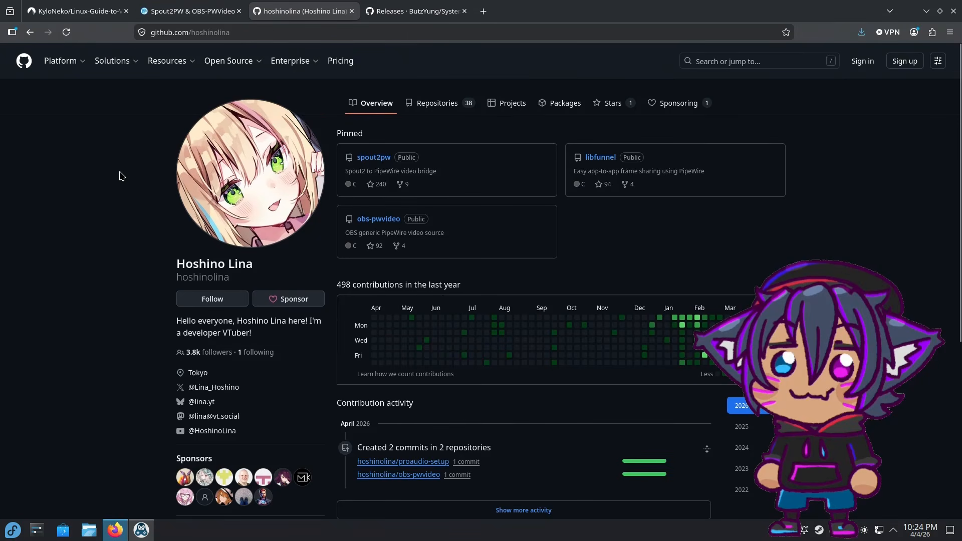
left_click(190, 11)
left_click(434, 12)
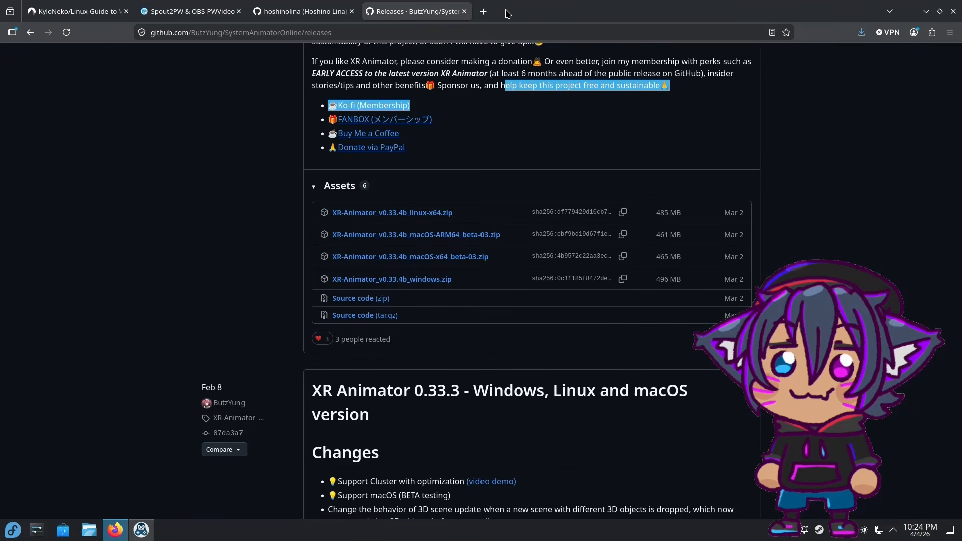
Step: Open the madalee-com GitHub profile in a new browser tab
left_click(484, 11)
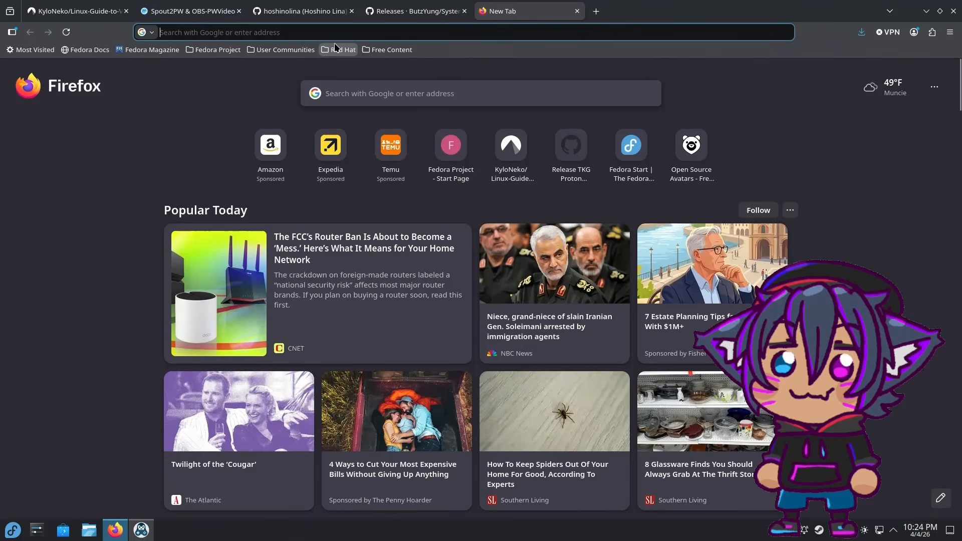
type("ma")
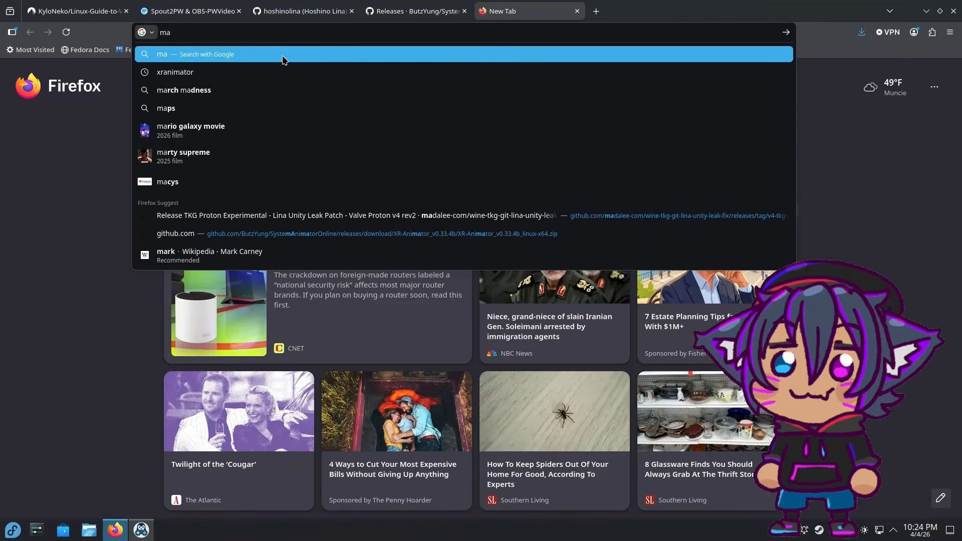
type("da")
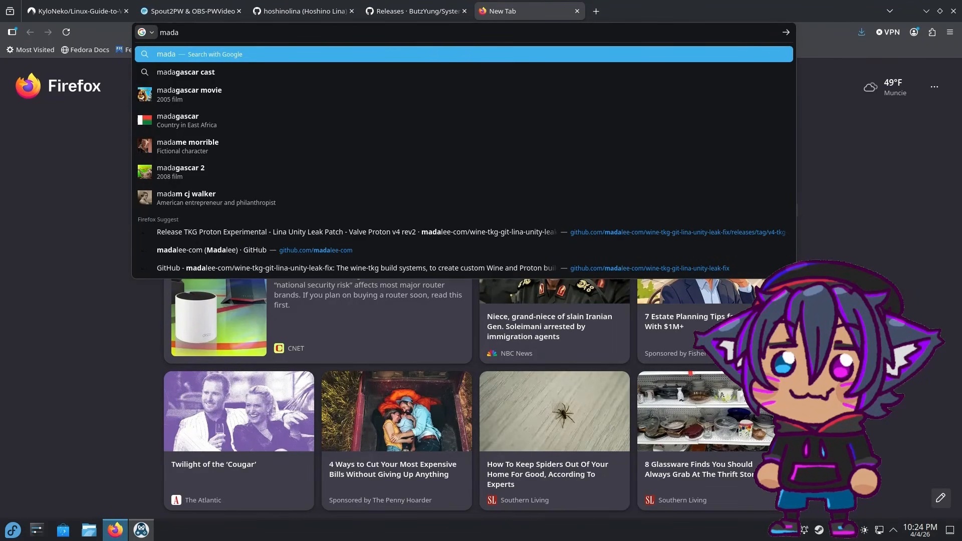
left_click(201, 250)
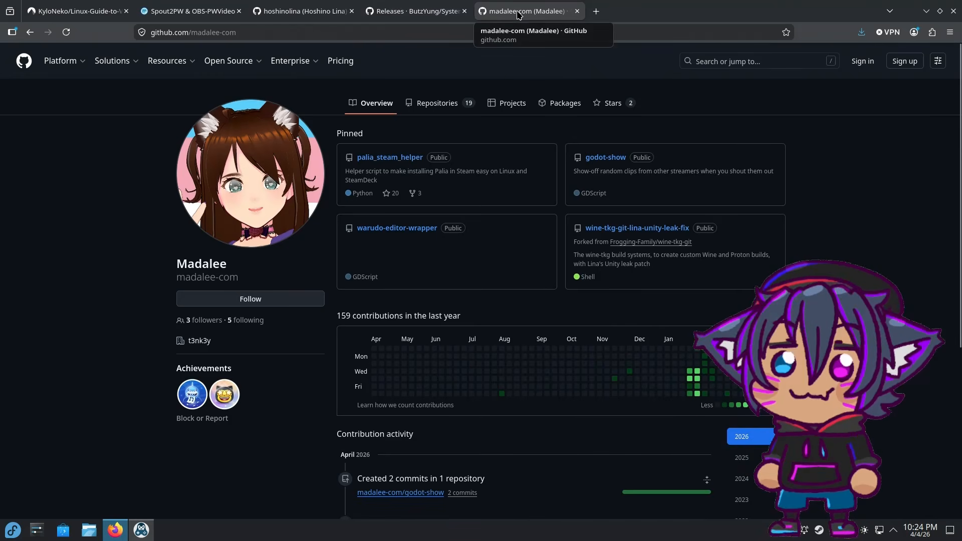
Step: Move the madalee-com profile's browser tab beside the hoshinolina profile's tab and view both profiles
left_click_drag(518, 14, 416, 12)
left_click(324, 13)
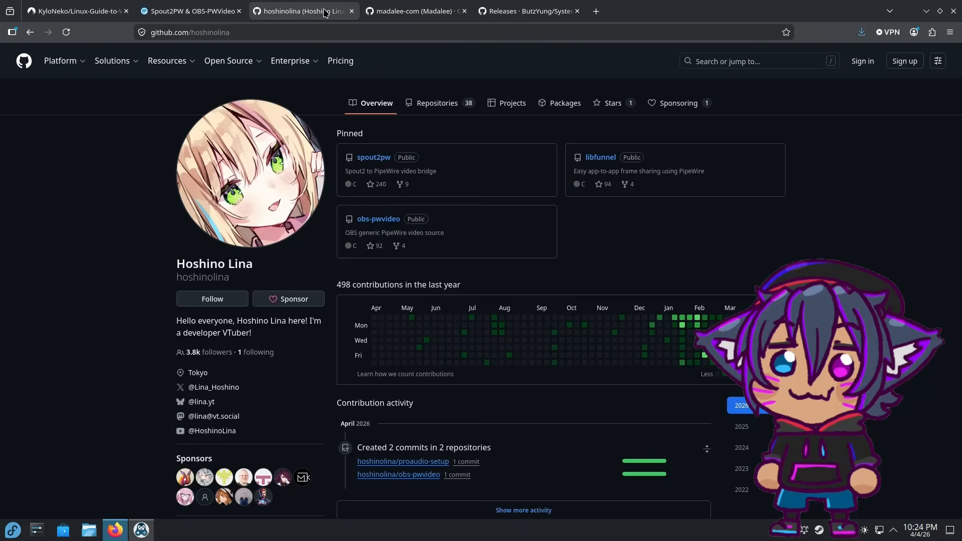
left_click(377, 14)
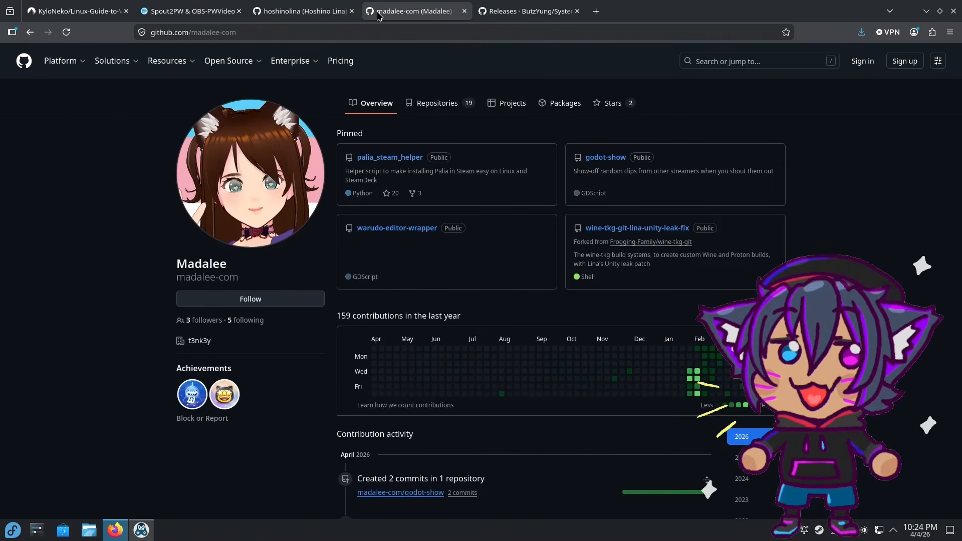
left_click(324, 13)
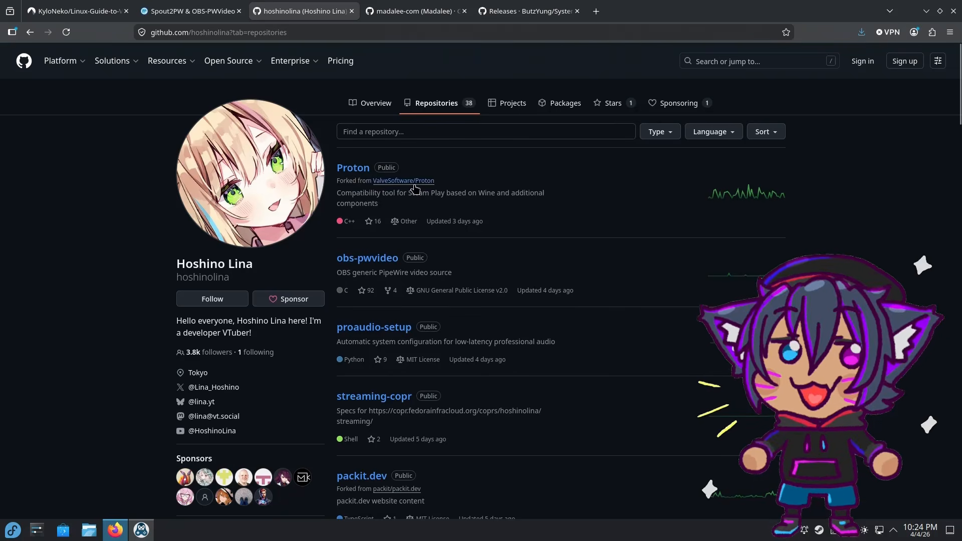
scroll(415, 277, "down", 5)
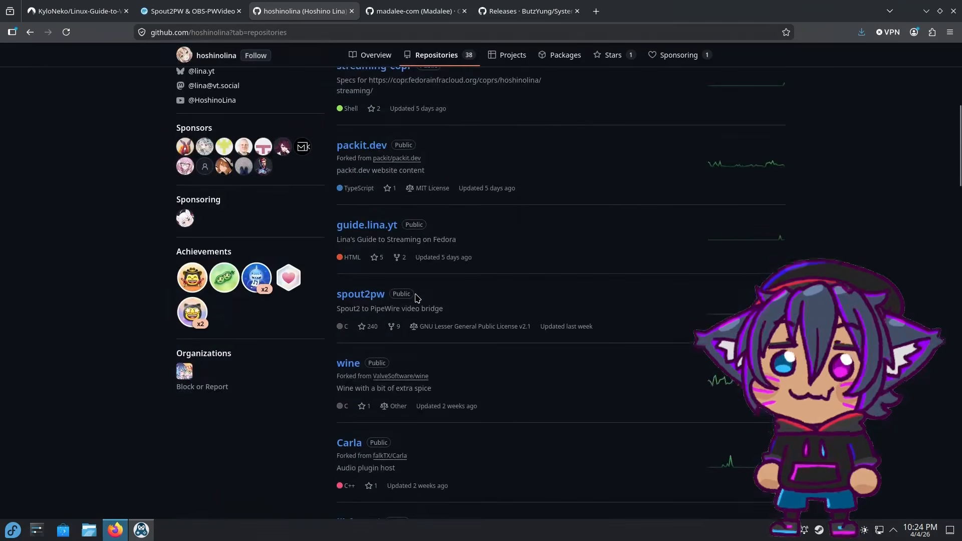
scroll(414, 300, "down", 4)
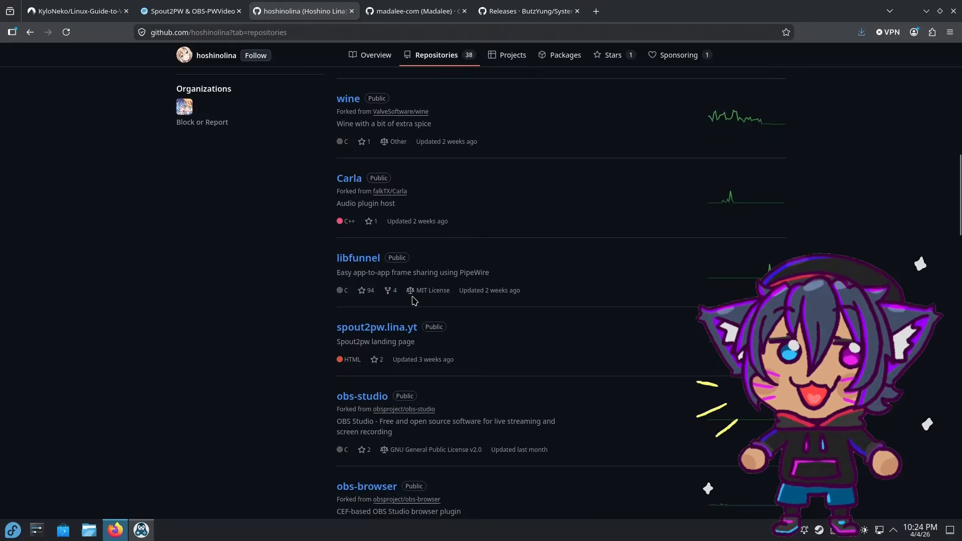
scroll(413, 299, "down", 4)
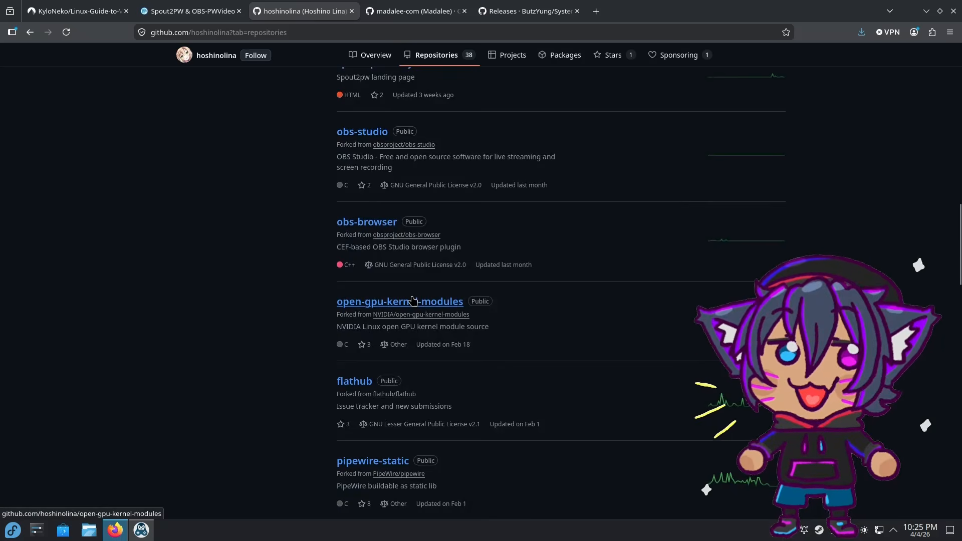
scroll(411, 299, "down", 3)
scroll(413, 300, "down", 4)
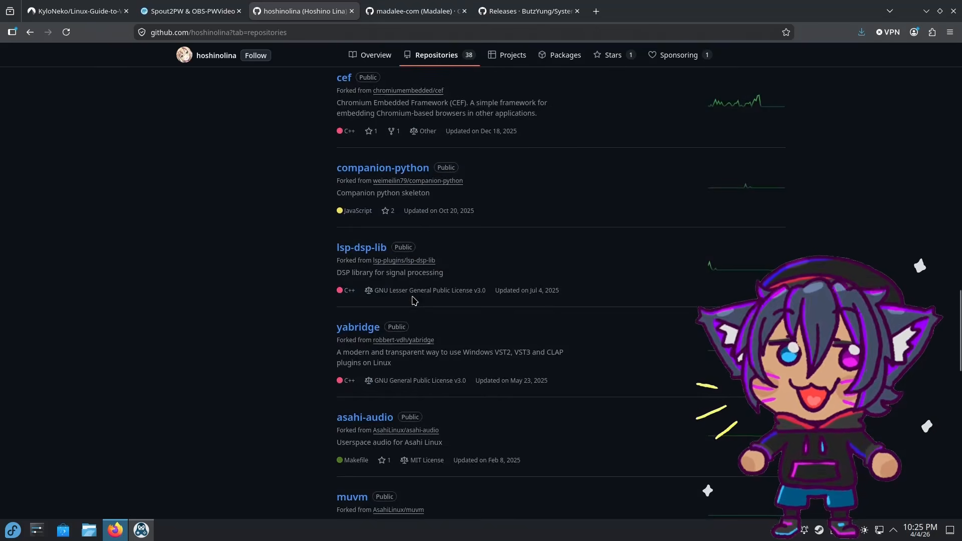
scroll(414, 298, "up", 11)
scroll(412, 300, "up", 7)
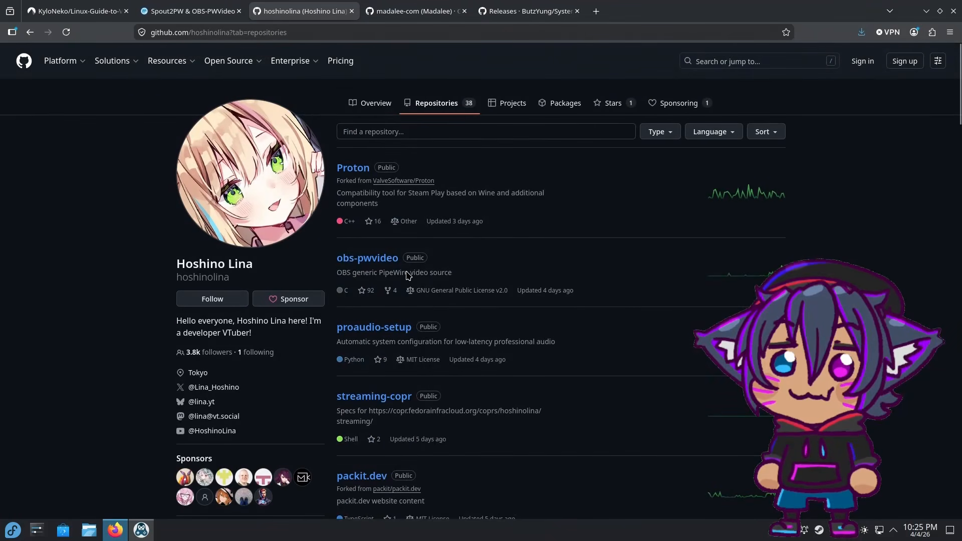
left_click(407, 7)
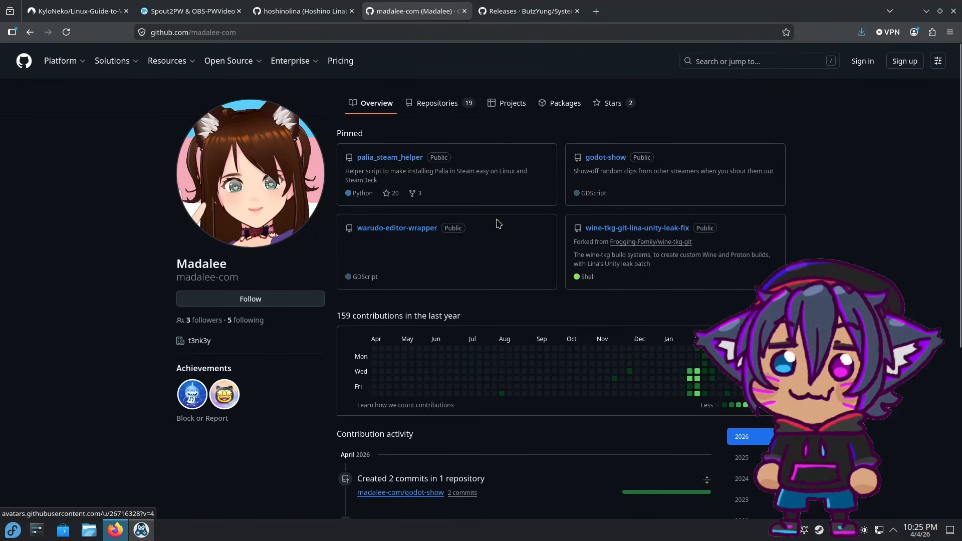
Step: Close the browser and Faugus Launcher windows, and shut down the computer without waiting for the countdown
left_click(952, 12)
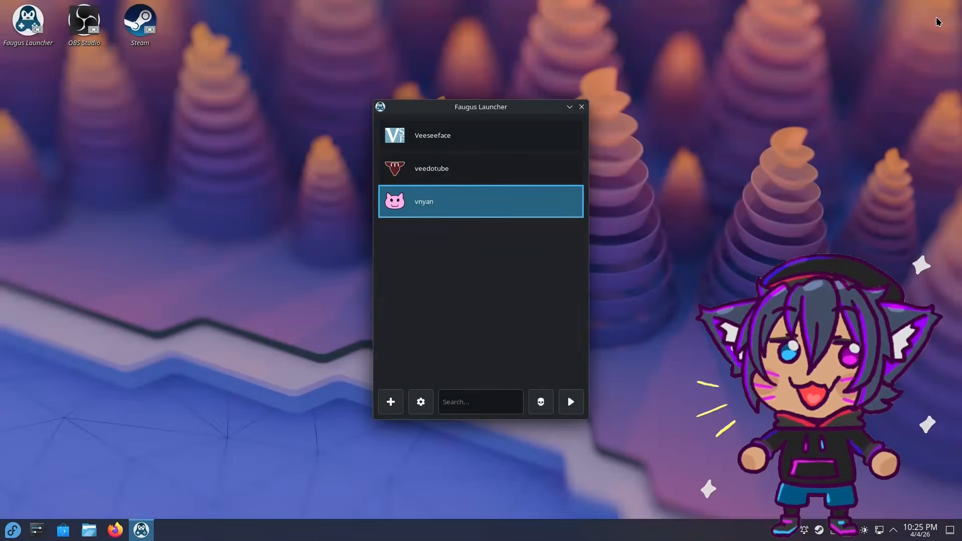
left_click(581, 106)
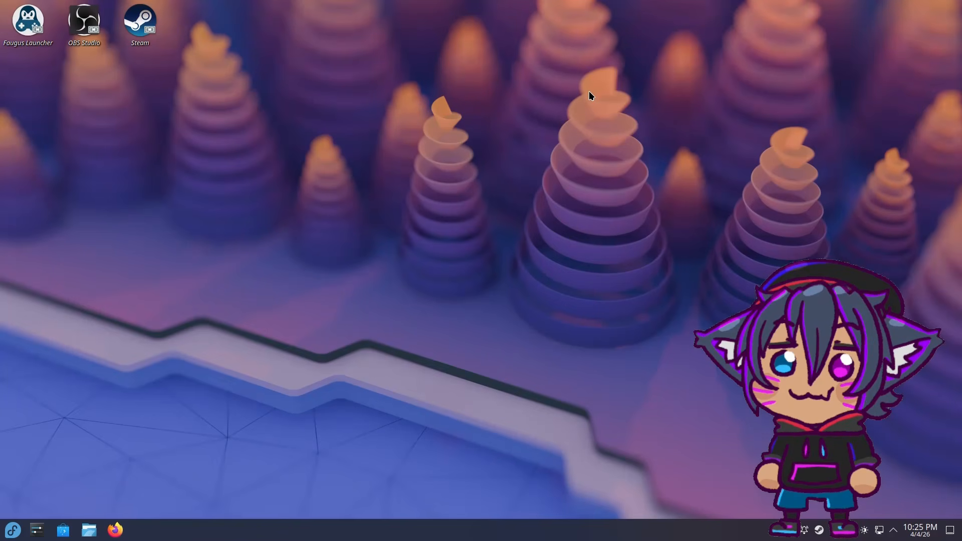
left_click(1, 537)
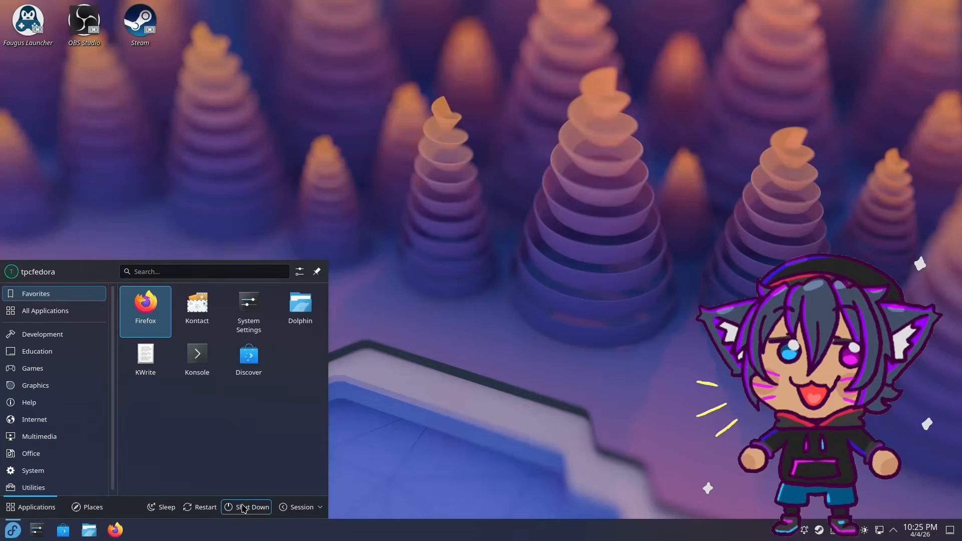
left_click(355, 434)
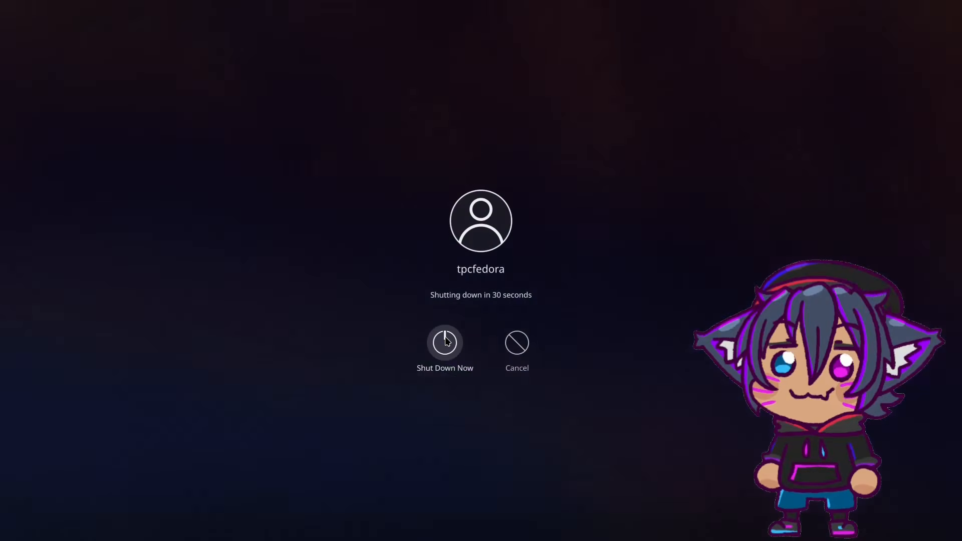
left_click(444, 342)
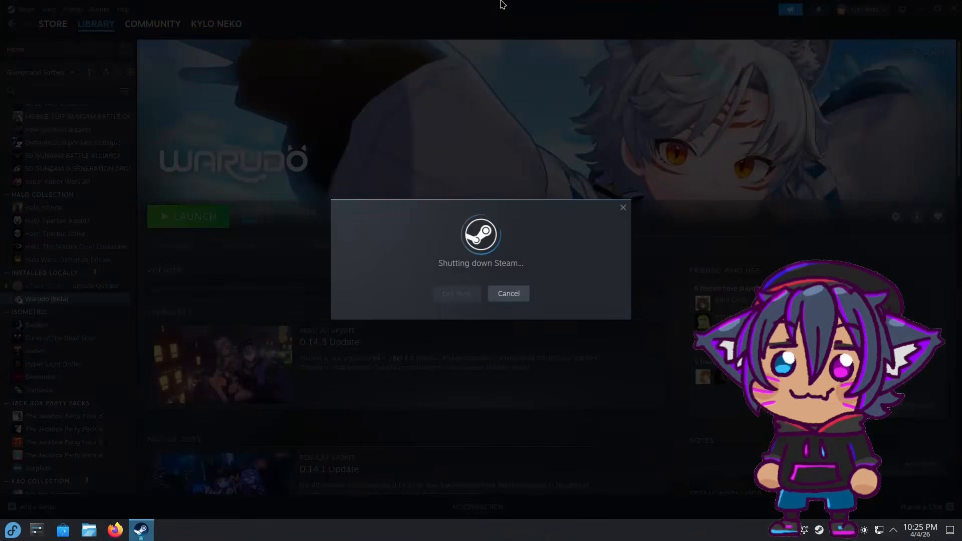